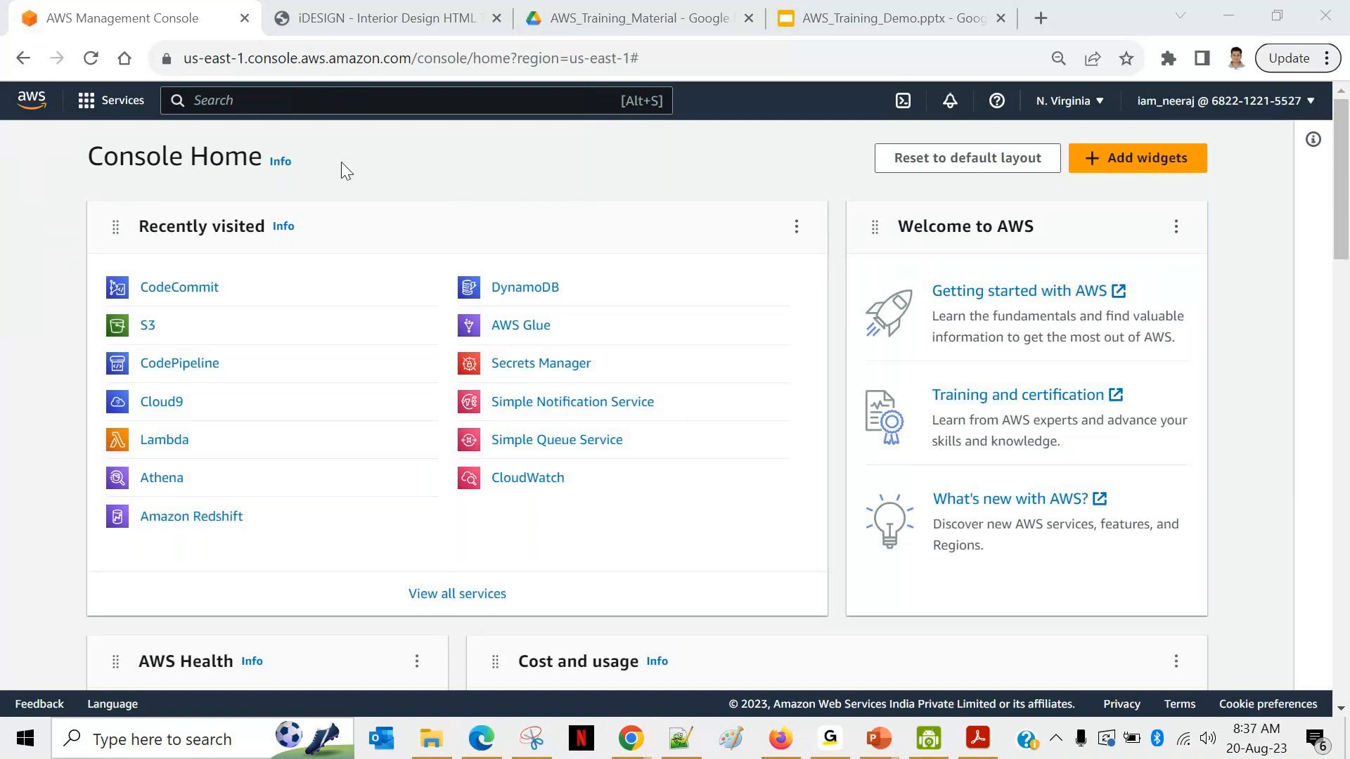
# Step: Bring up the live iDESIGN interior design website on the S3 website endpoint
pyautogui.click(375, 26)
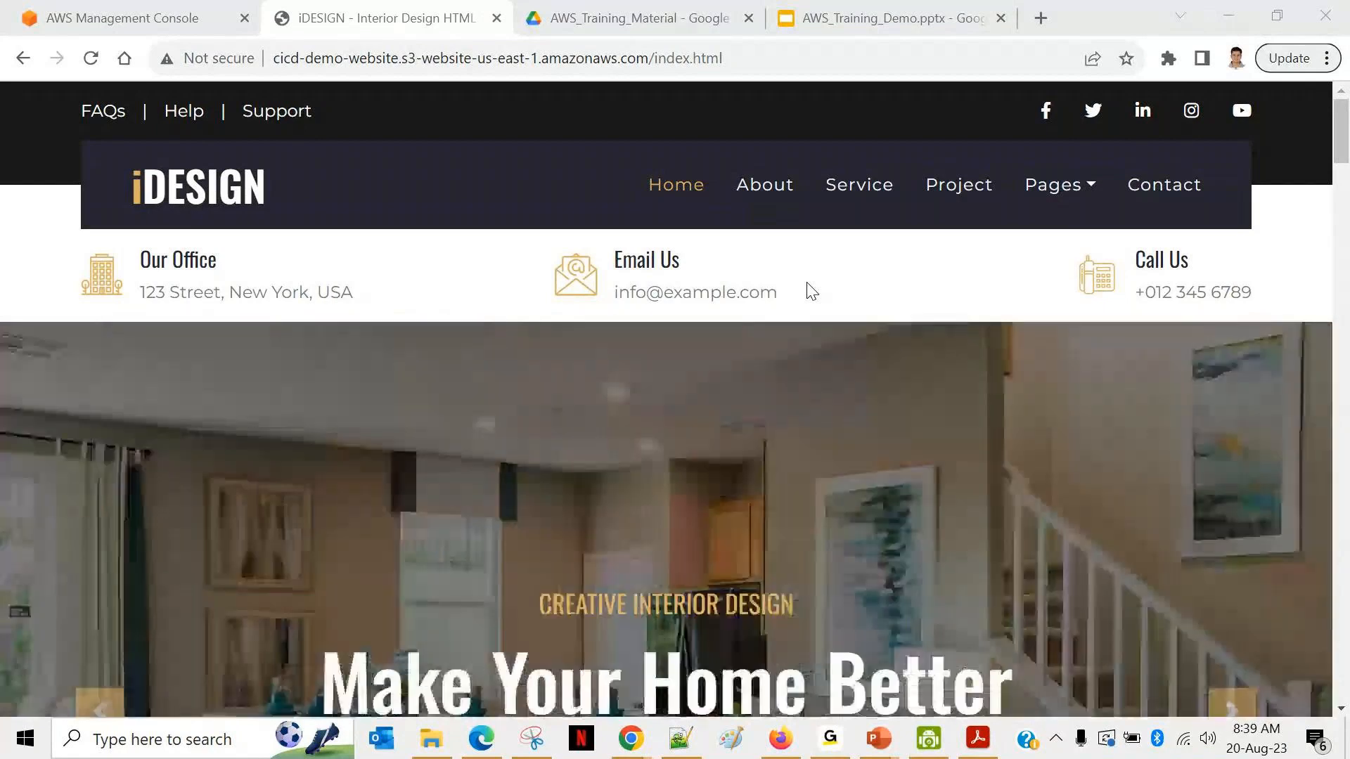
# Step: Glance at the AWS_Training_Material Drive folder, then return to AWS Console Home
pyautogui.click(619, 18)
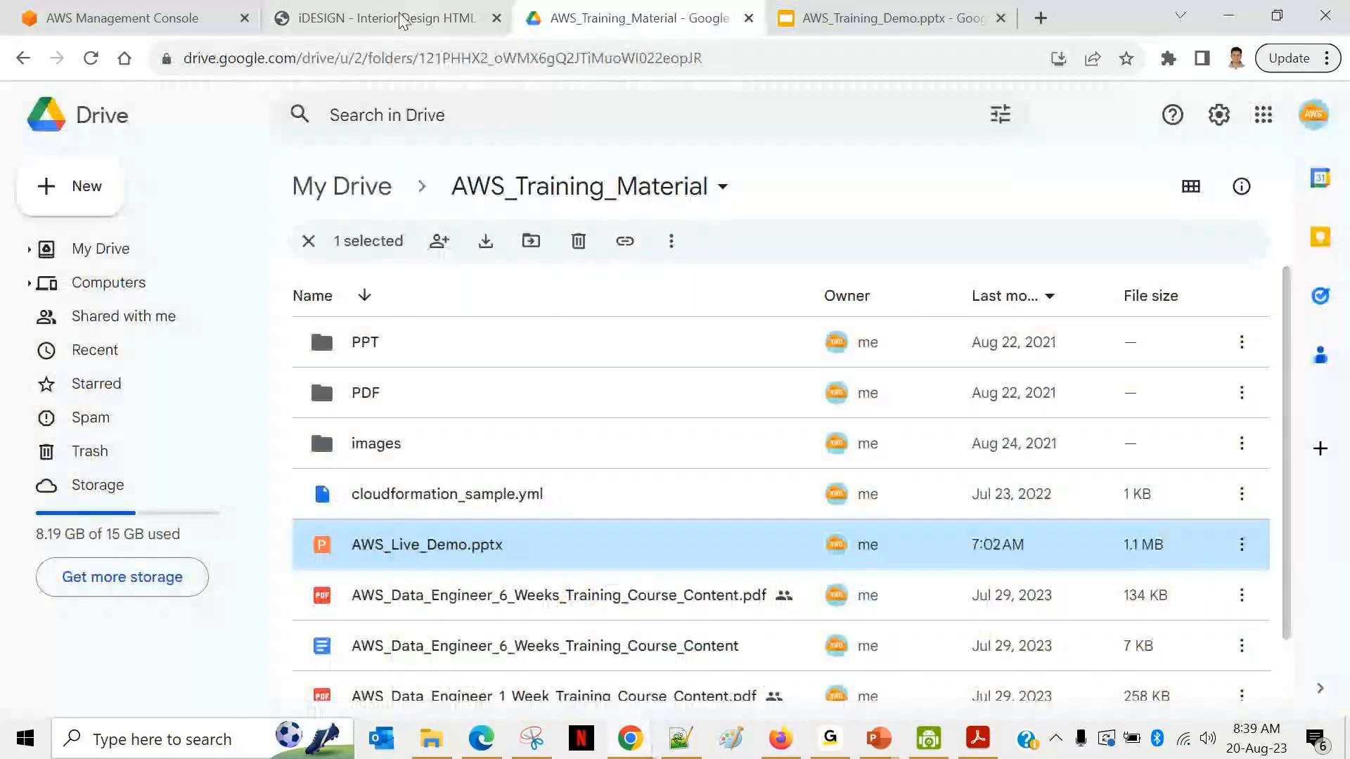
pyautogui.click(123, 19)
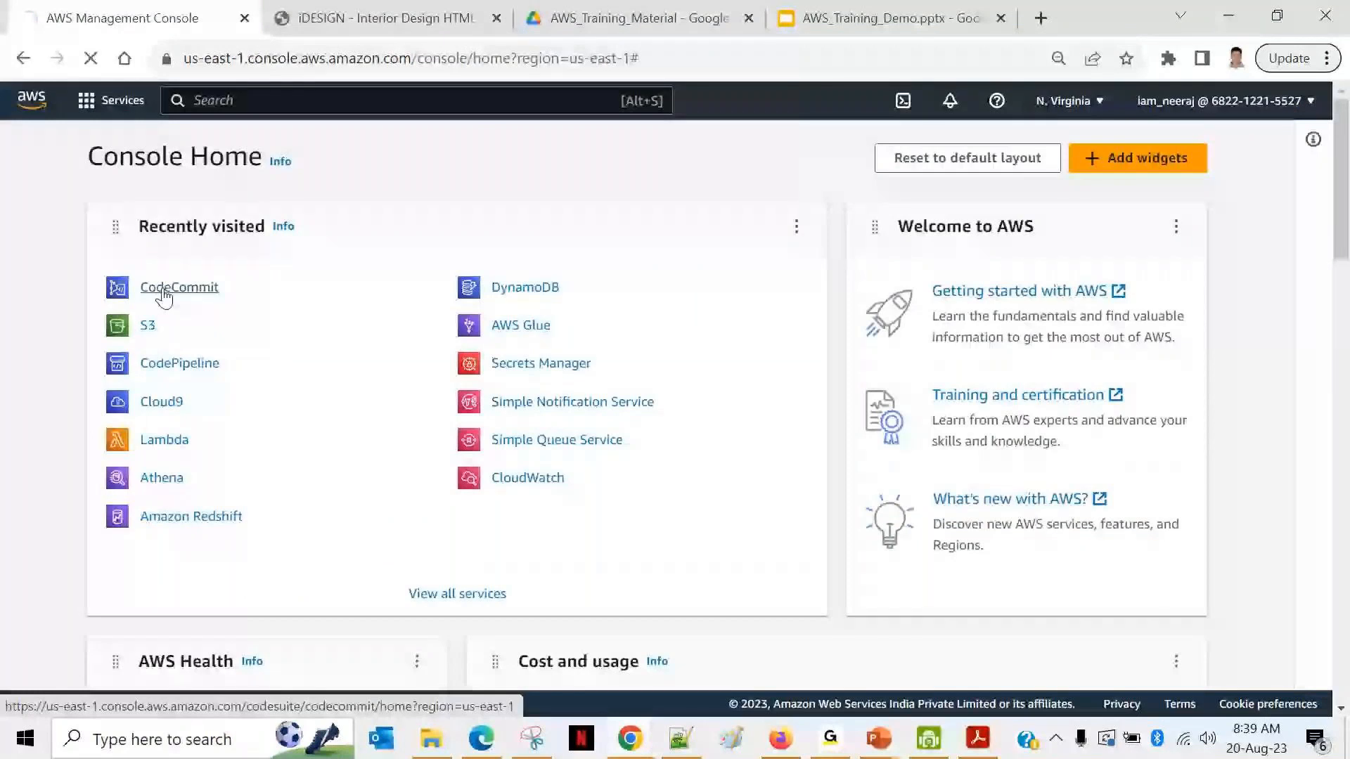
# Step: Go to CodeCommit, note the last-modified time, and open the cicd_demo repository
pyautogui.click(164, 290)
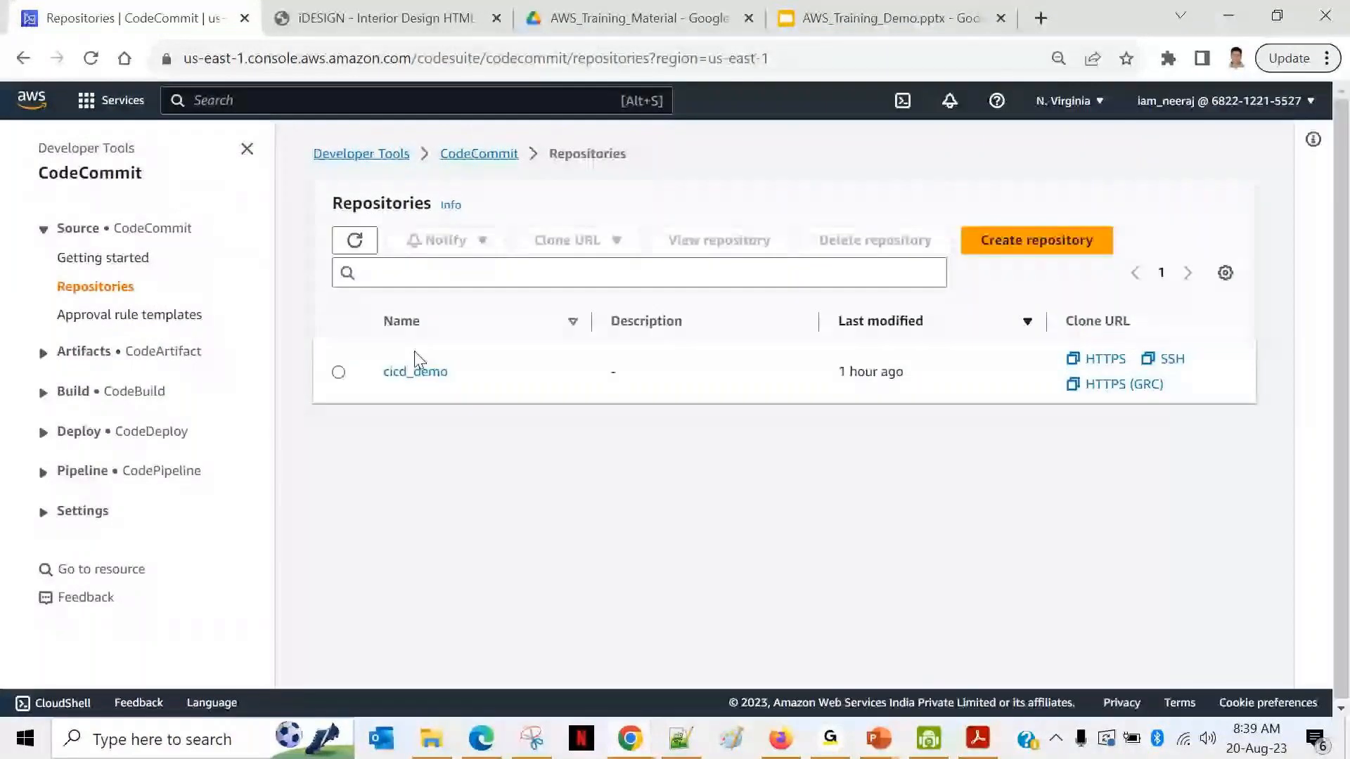
pyautogui.tripleClick(892, 377)
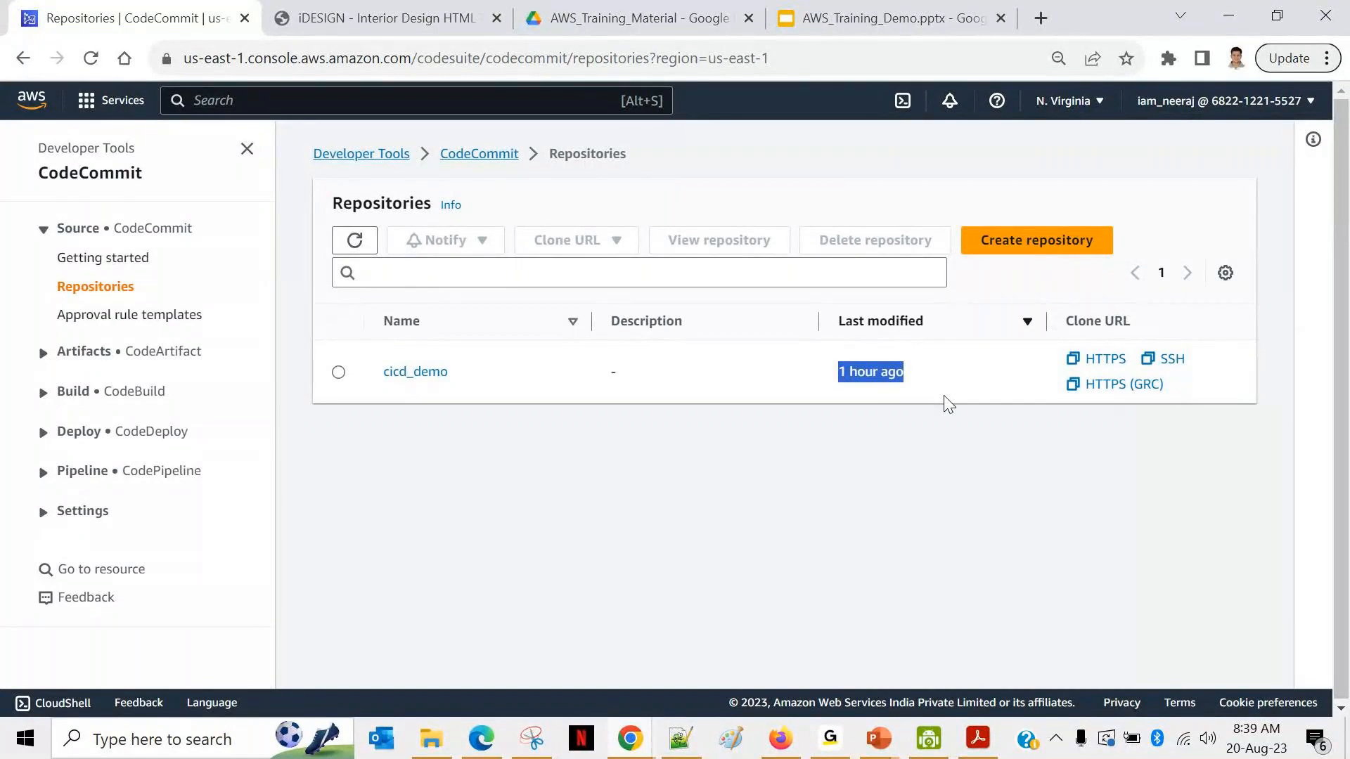
pyautogui.click(414, 372)
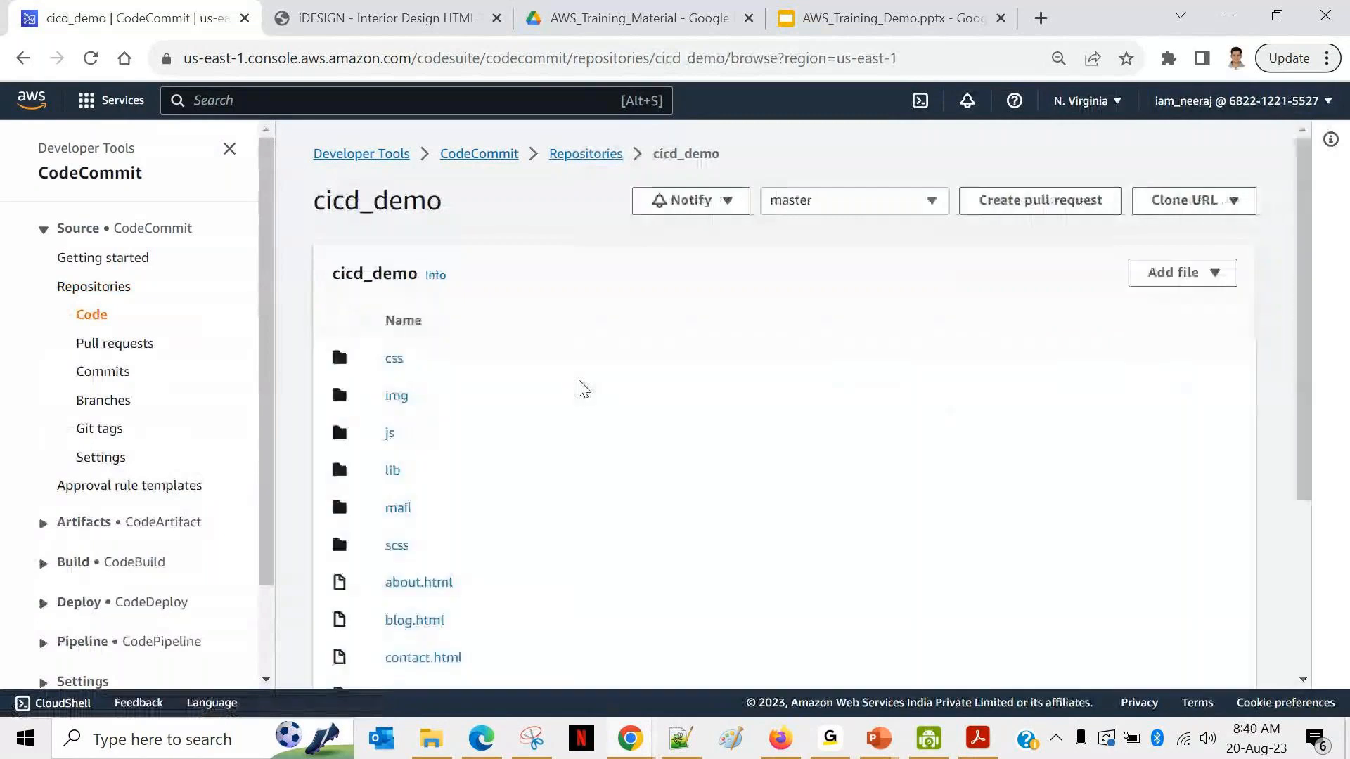
pyautogui.scroll(-2, 481, 448)
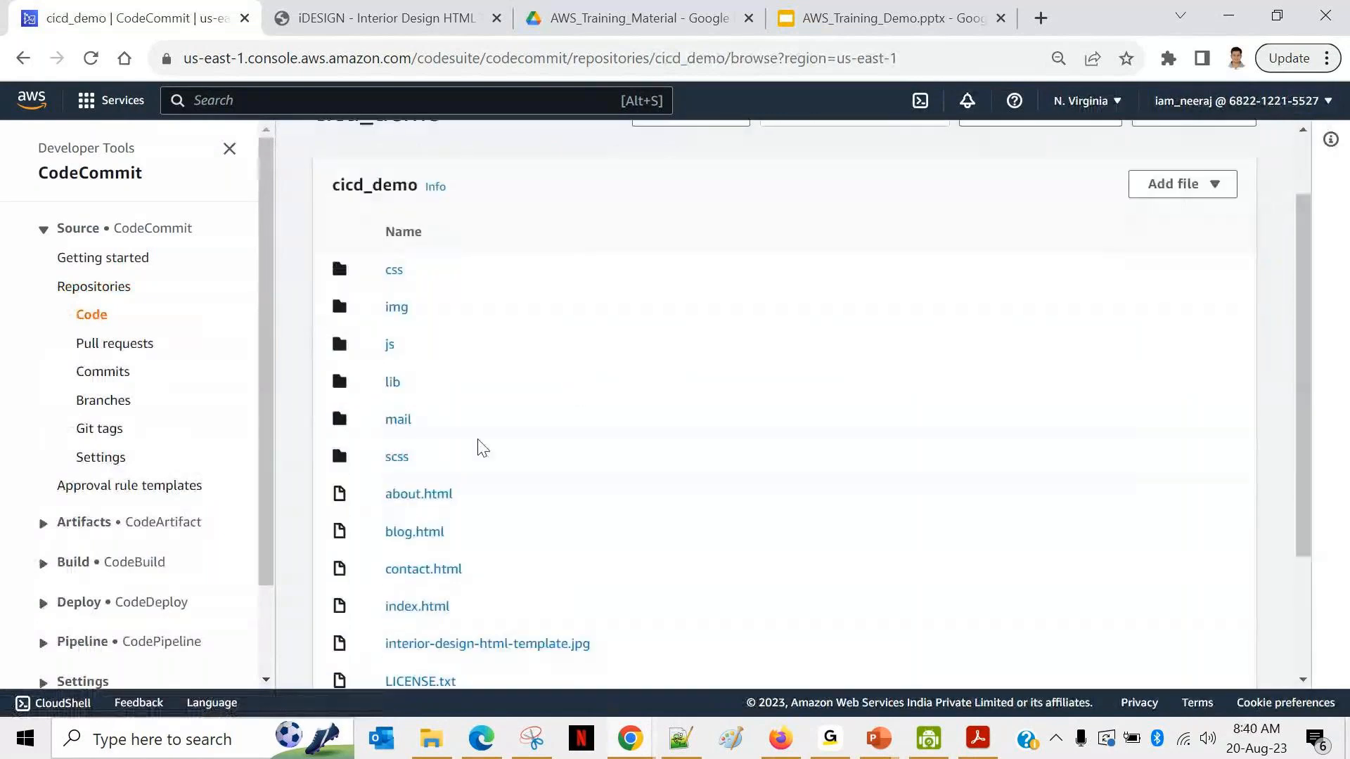
pyautogui.scroll(-1, 481, 448)
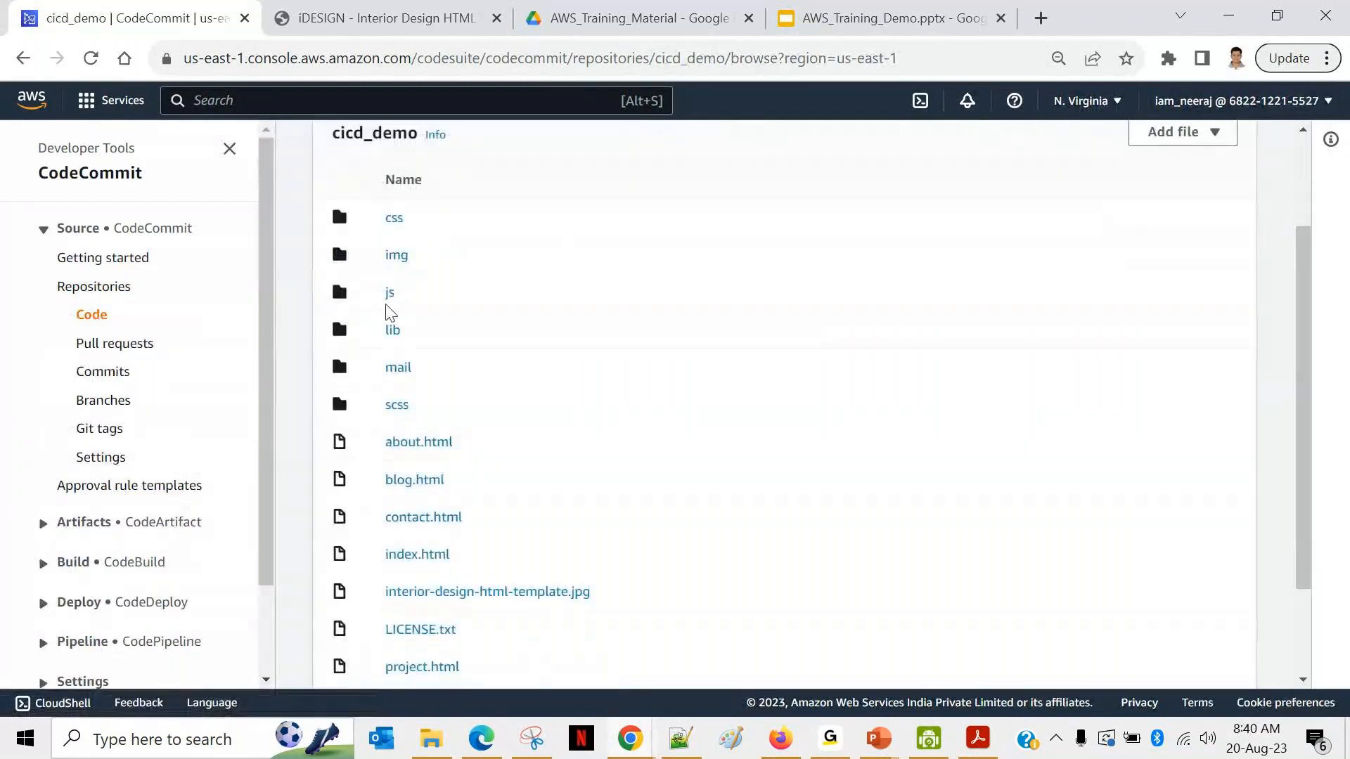
pyautogui.scroll(-1, 570, 563)
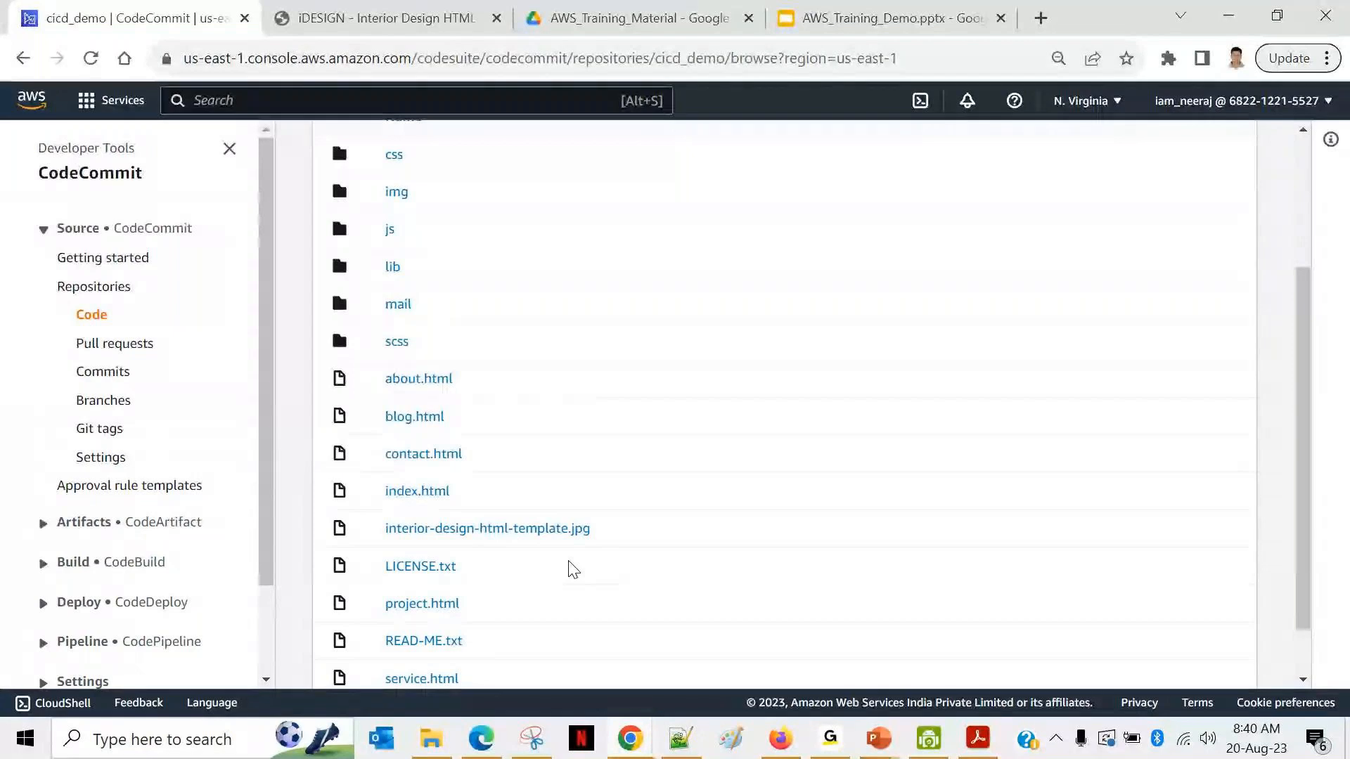
# Step: View index.html's source on master, open it in a second tab, and search 'cloud9'
pyautogui.click(417, 491)
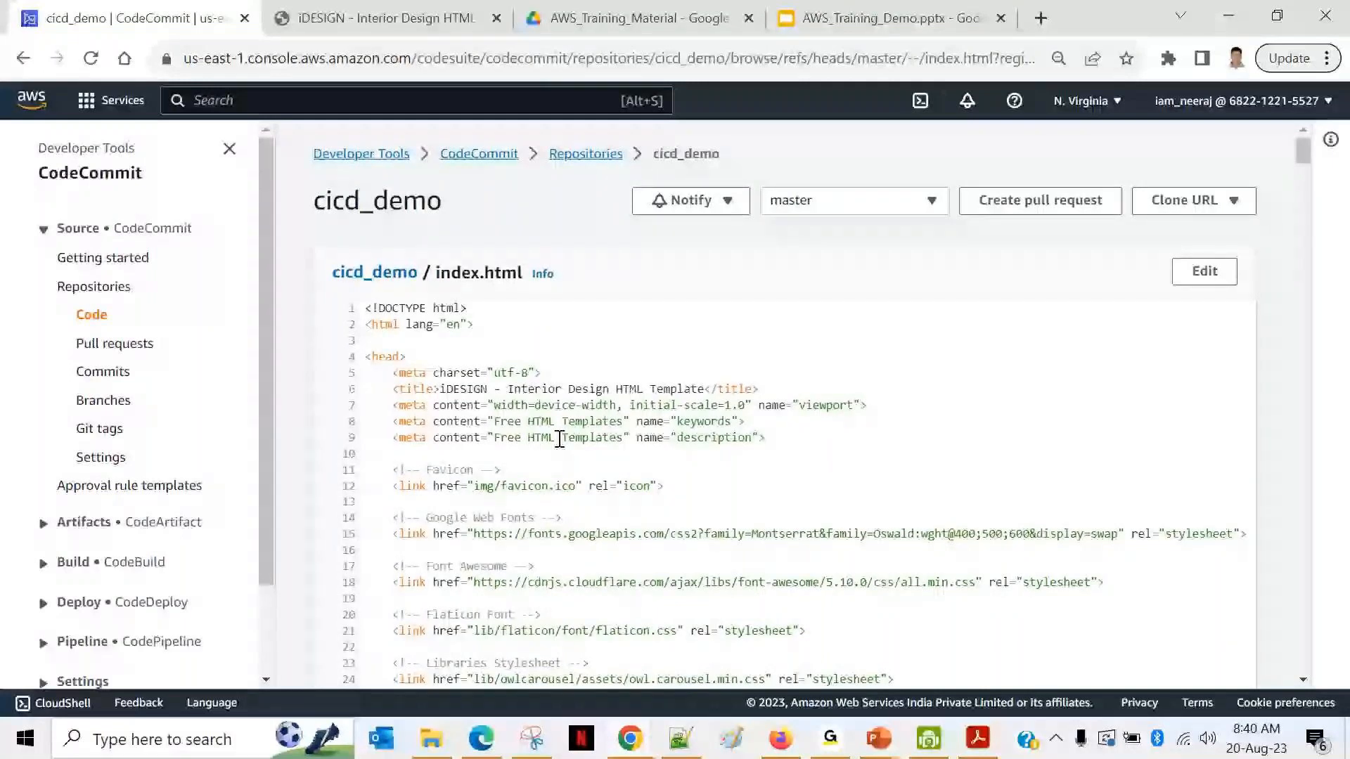
pyautogui.click(364, 156)
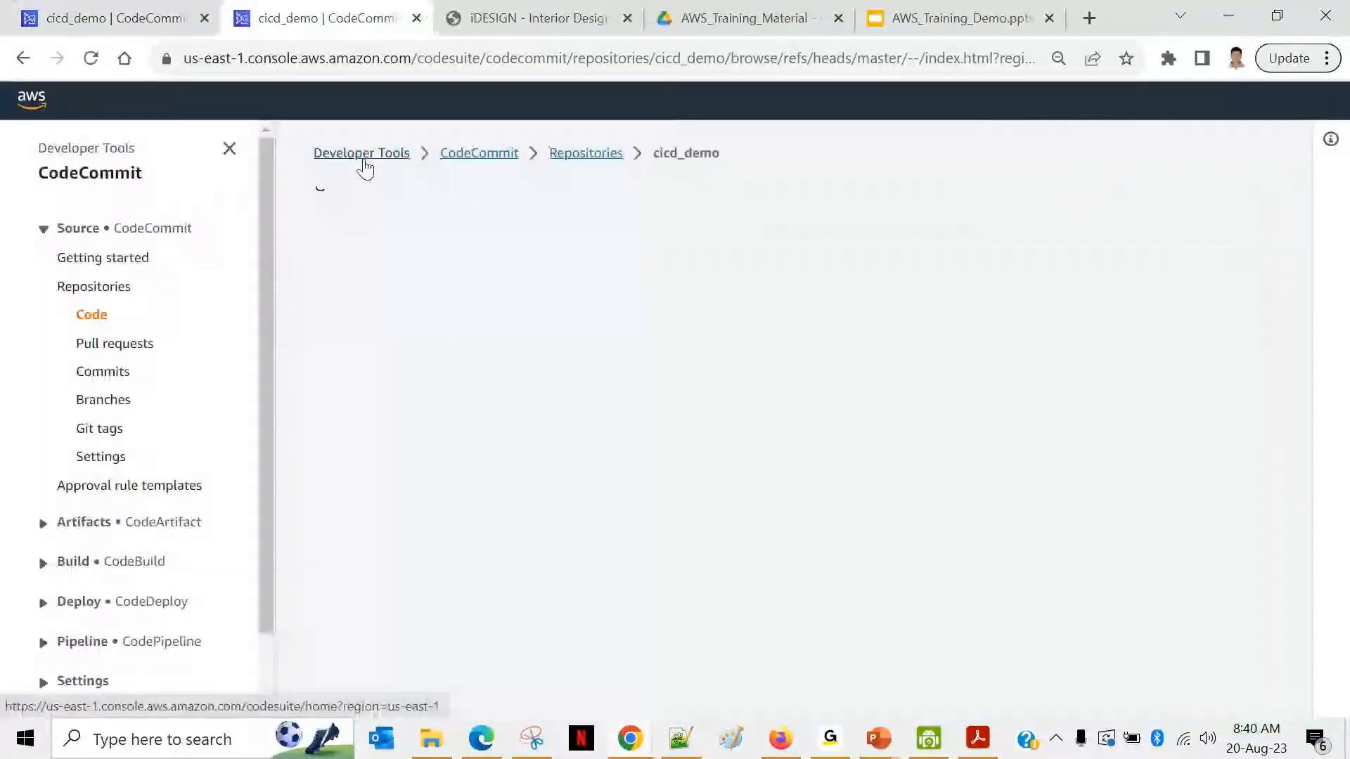
pyautogui.click(233, 101)
pyautogui.write('cloud')
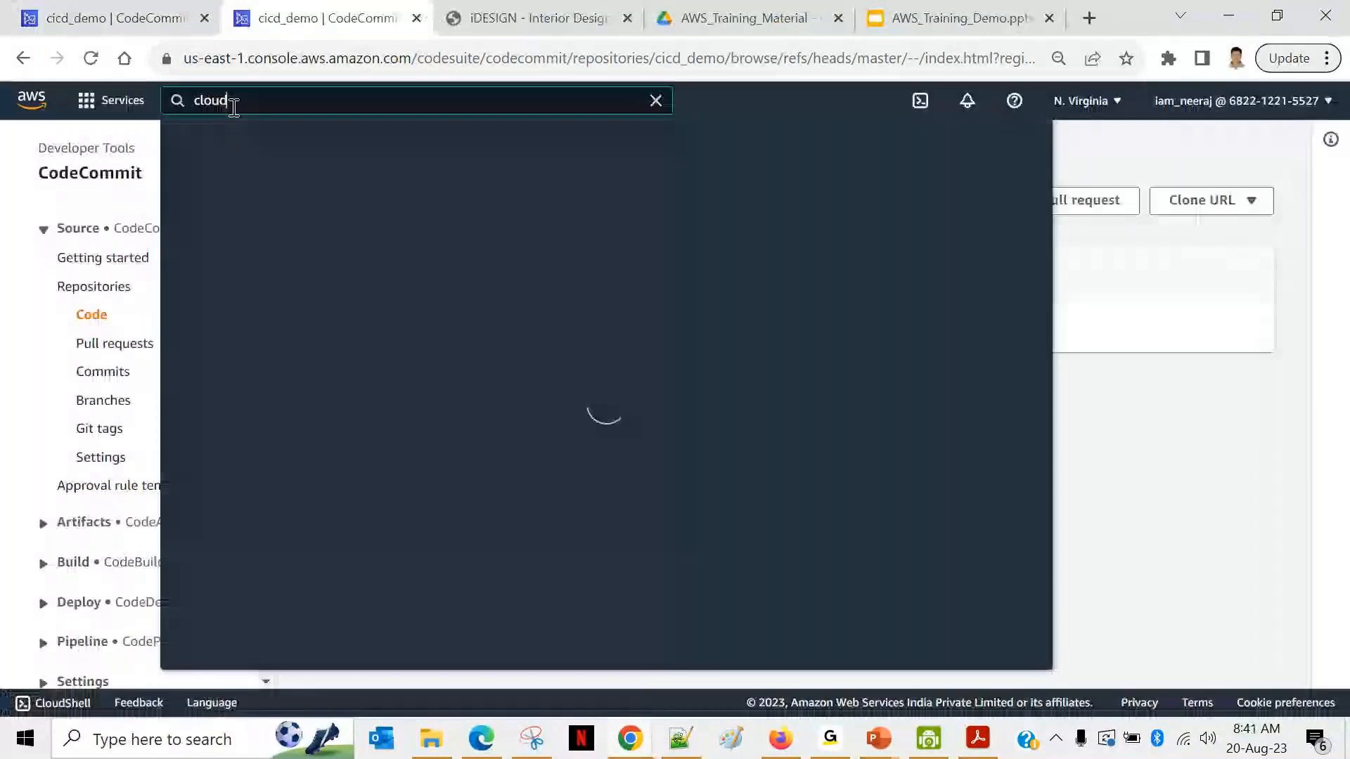
pyautogui.write('9')
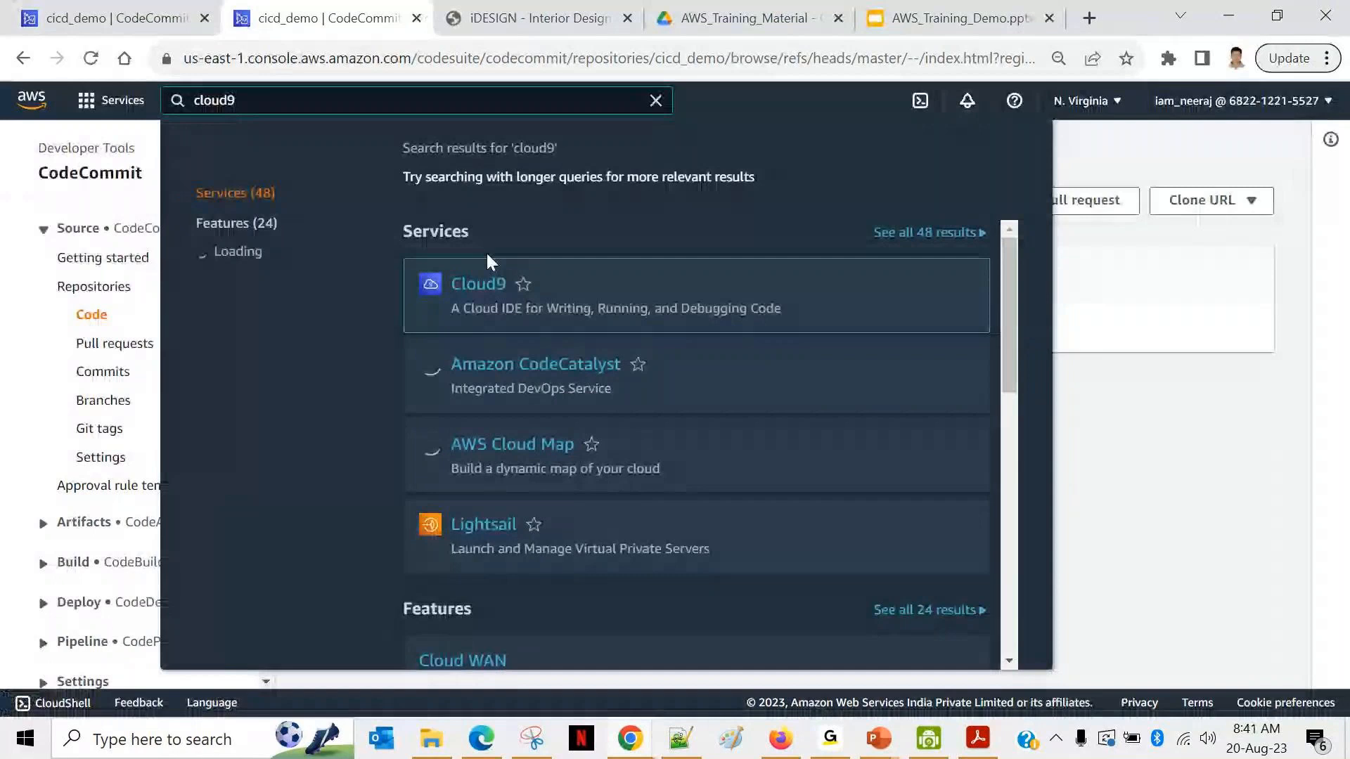
# Step: Highlight Cloud9's description as a cloud IDE, then open the Cloud9 service
pyautogui.moveTo(450, 309); pyautogui.dragTo(782, 311)
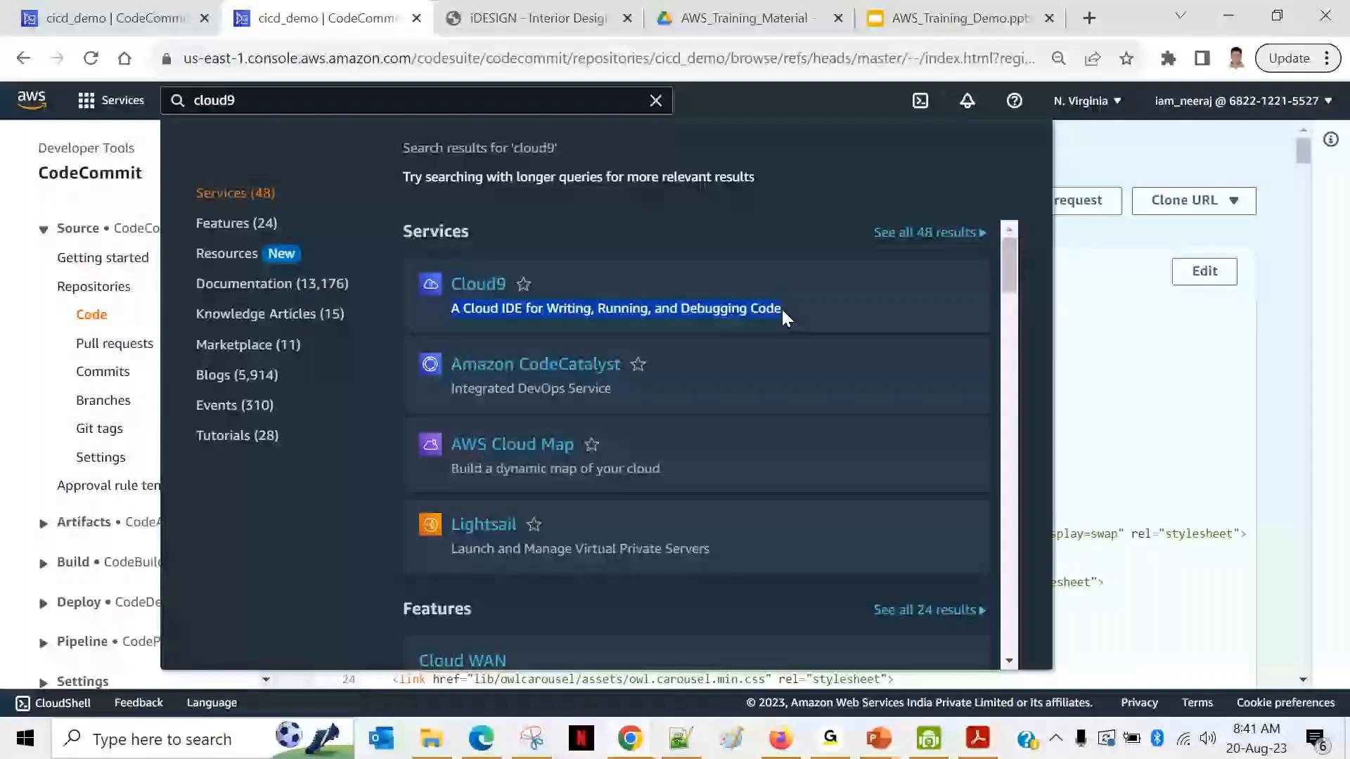
pyautogui.doubleClick(523, 309)
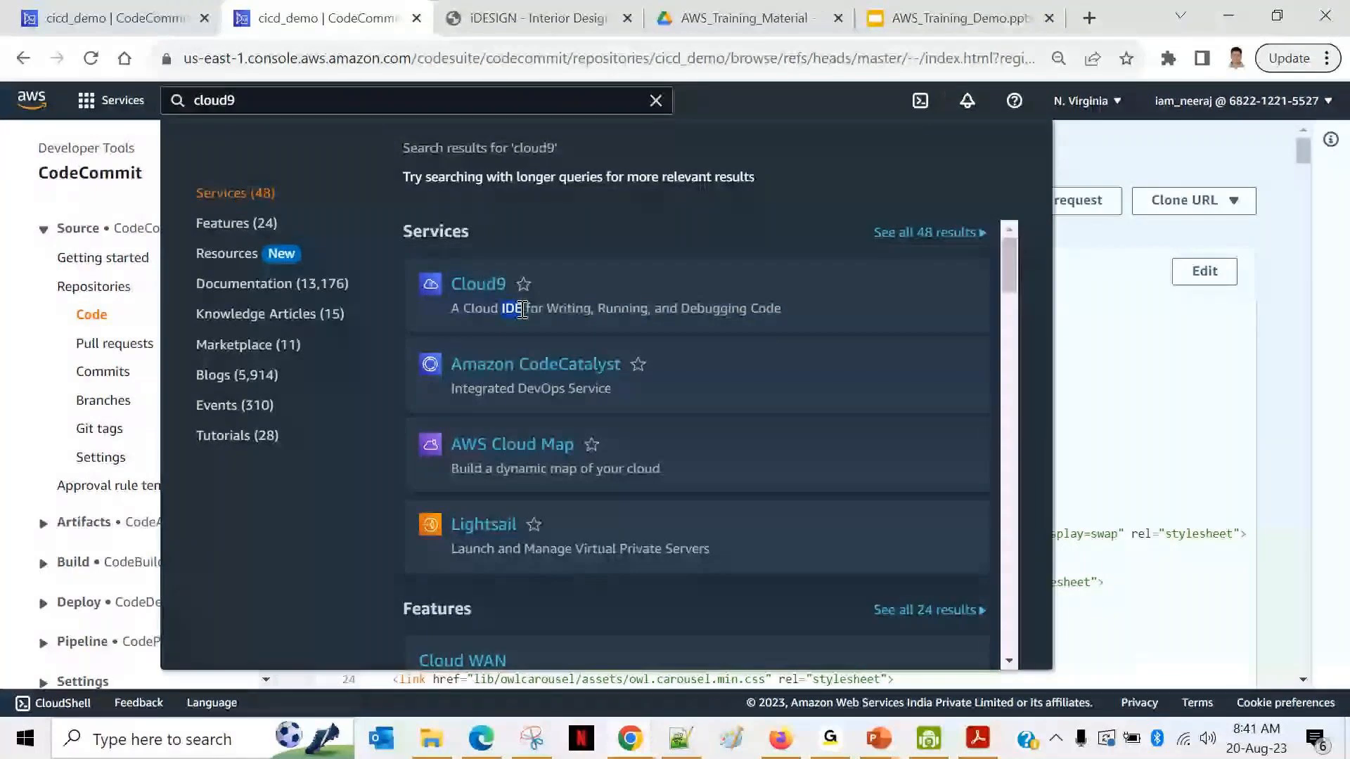
pyautogui.click(496, 286)
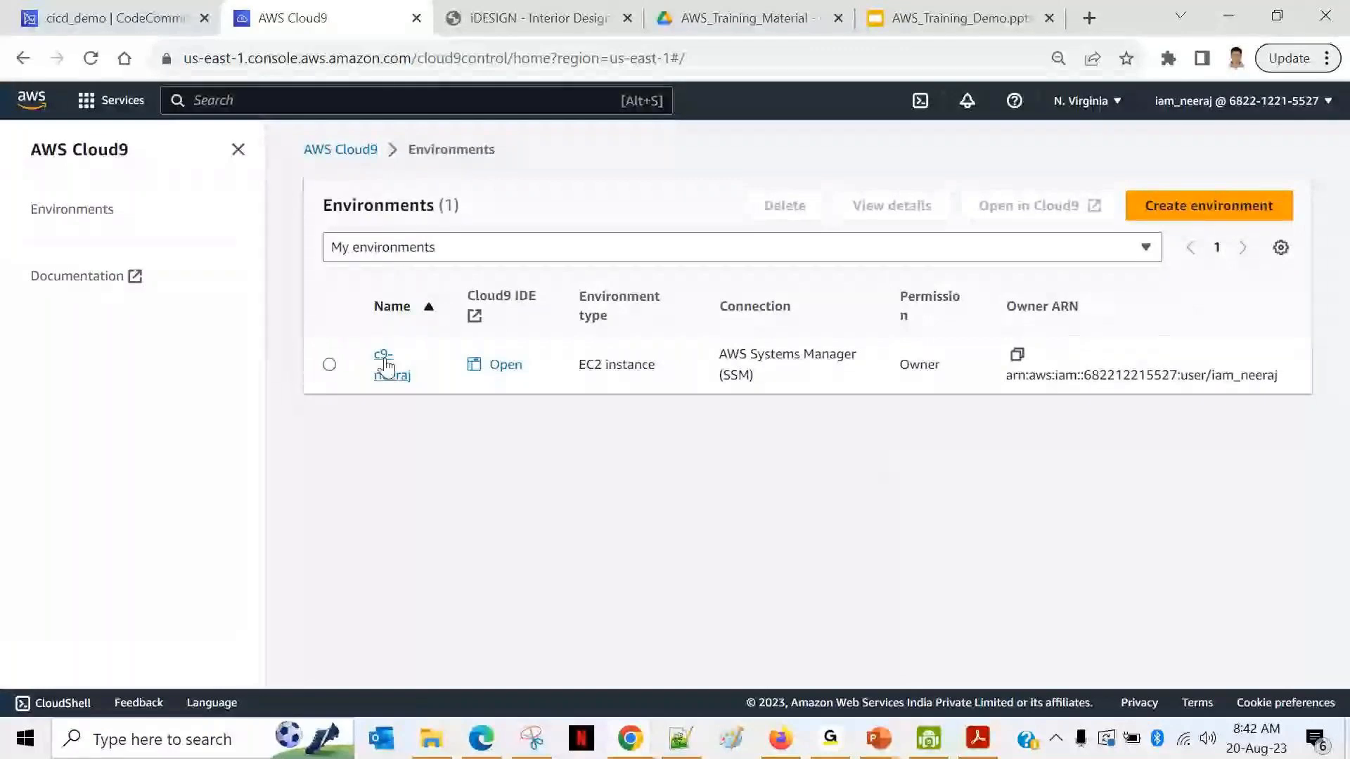
# Step: Launch the Cloud9 environment's IDE from the environment row
pyautogui.click(496, 380)
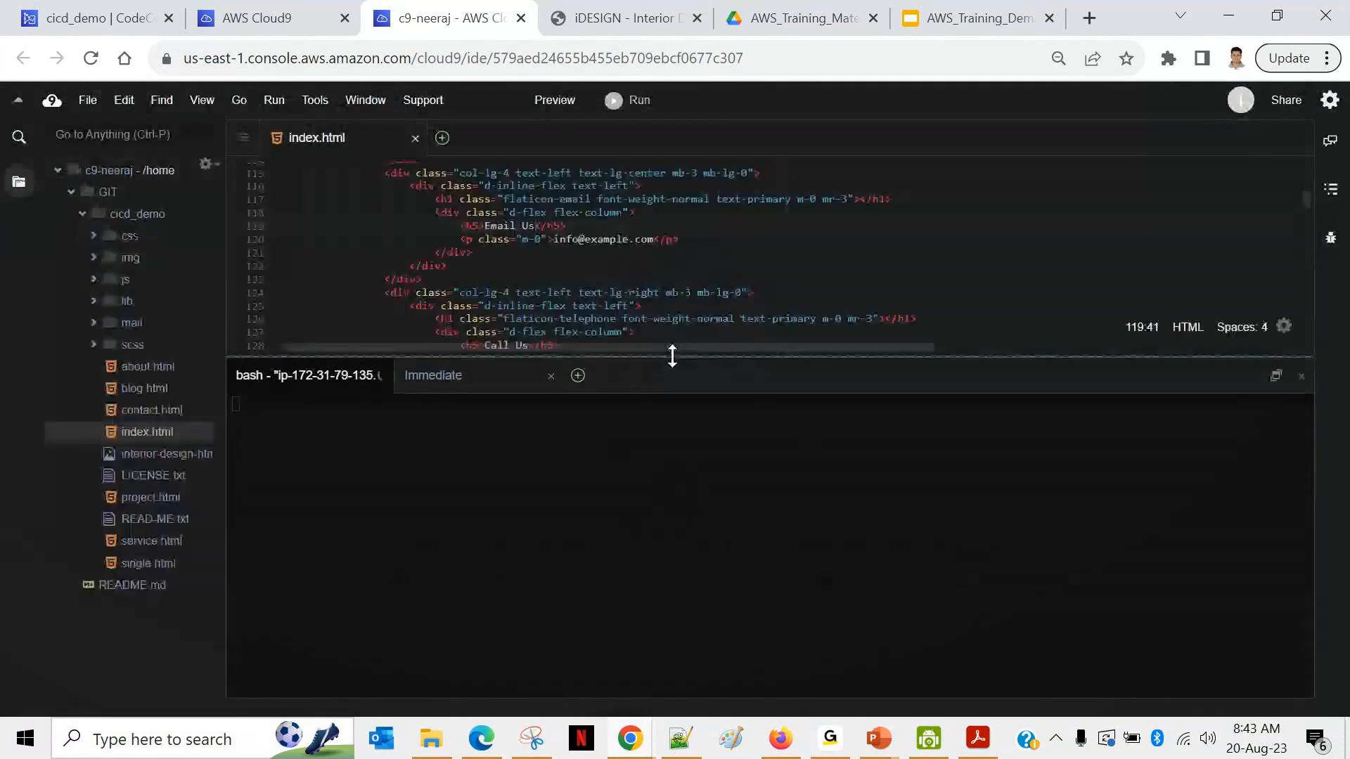
# Step: Enlarge the terminal area by moving the divider and close index.html
pyautogui.moveTo(672, 355); pyautogui.dragTo(662, 536)
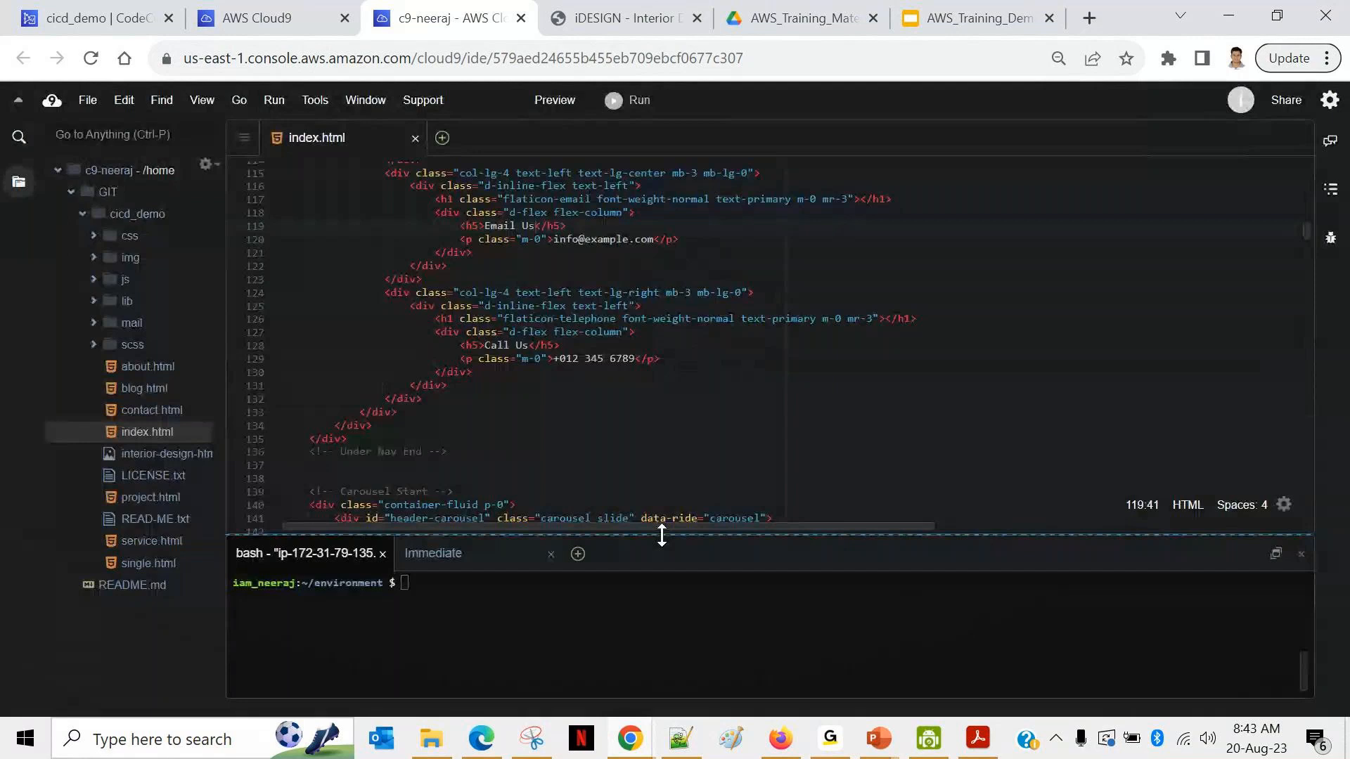
pyautogui.click(415, 138)
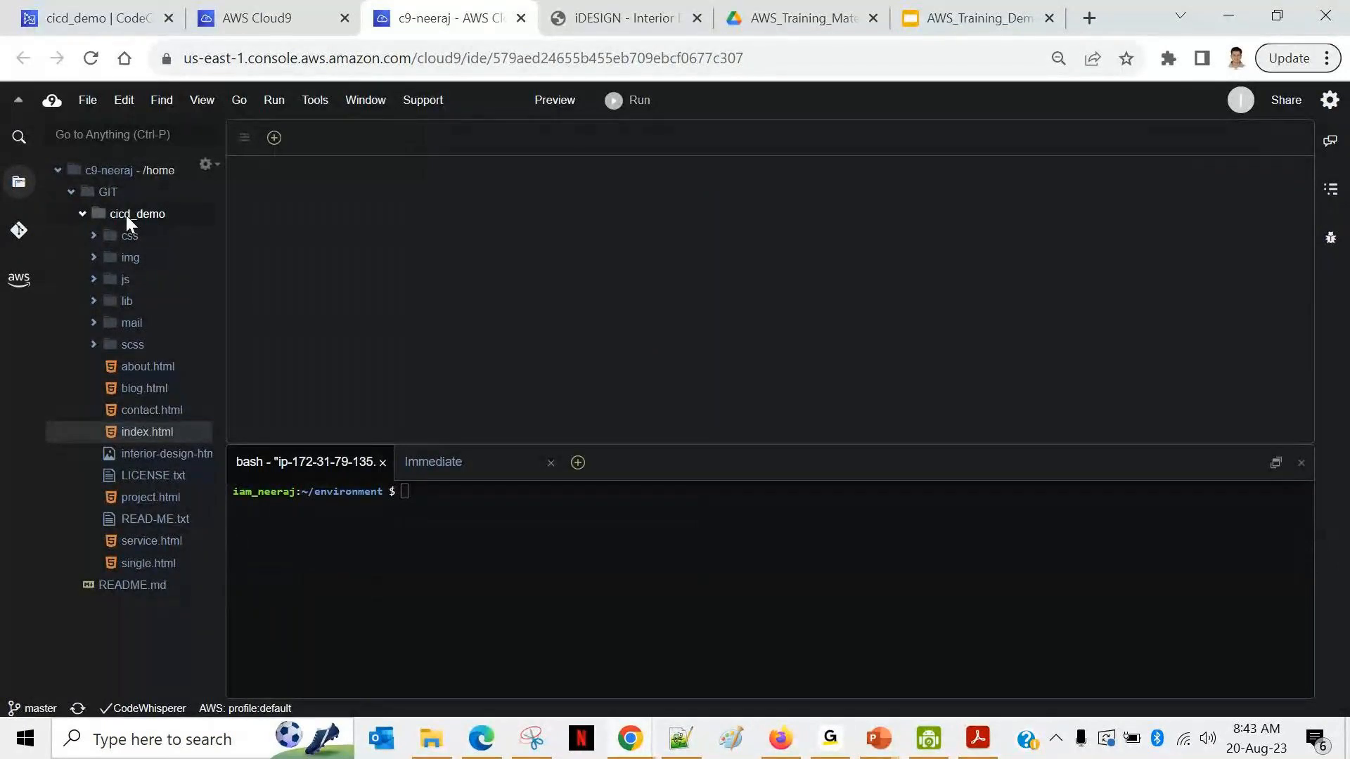
# Step: Navigate the CodeCommit tab to the cicd_demo repository root, then return to Cloud9
pyautogui.click(73, 17)
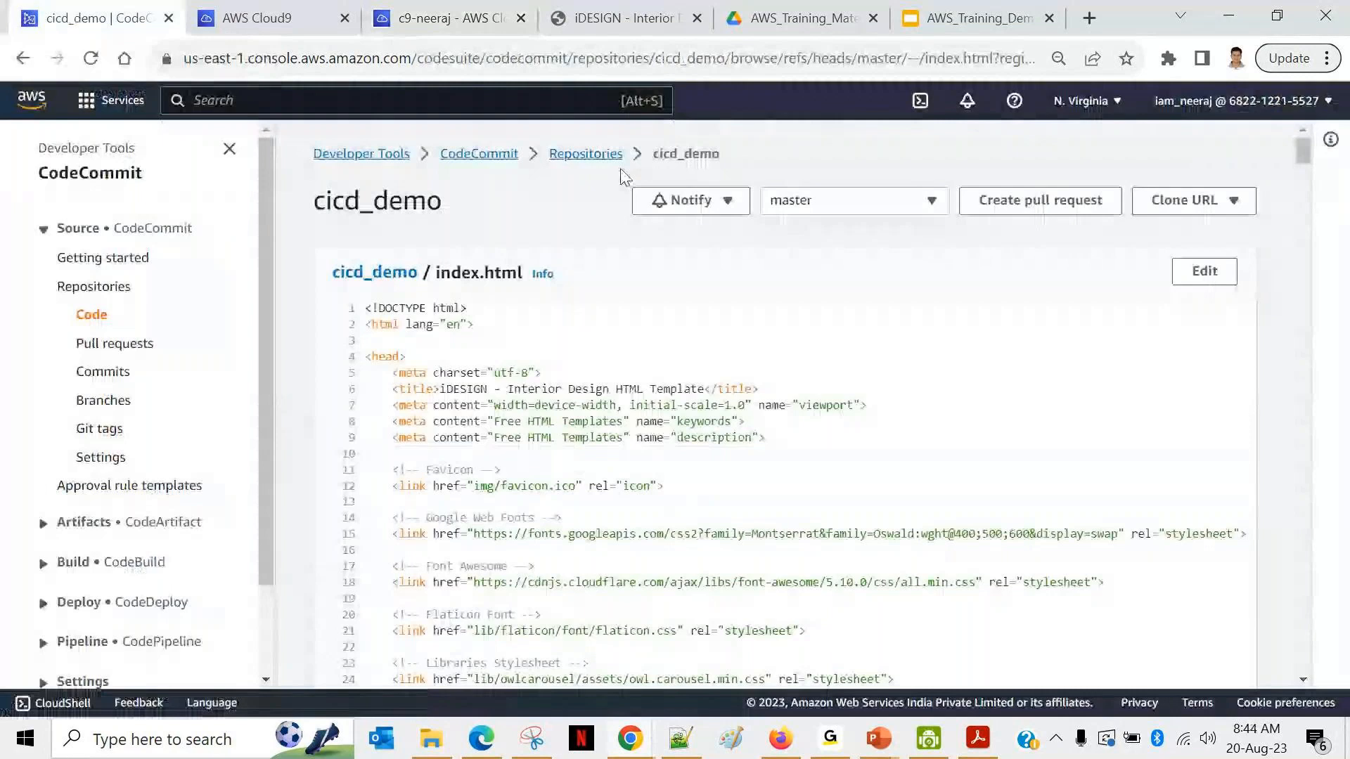
pyautogui.click(372, 273)
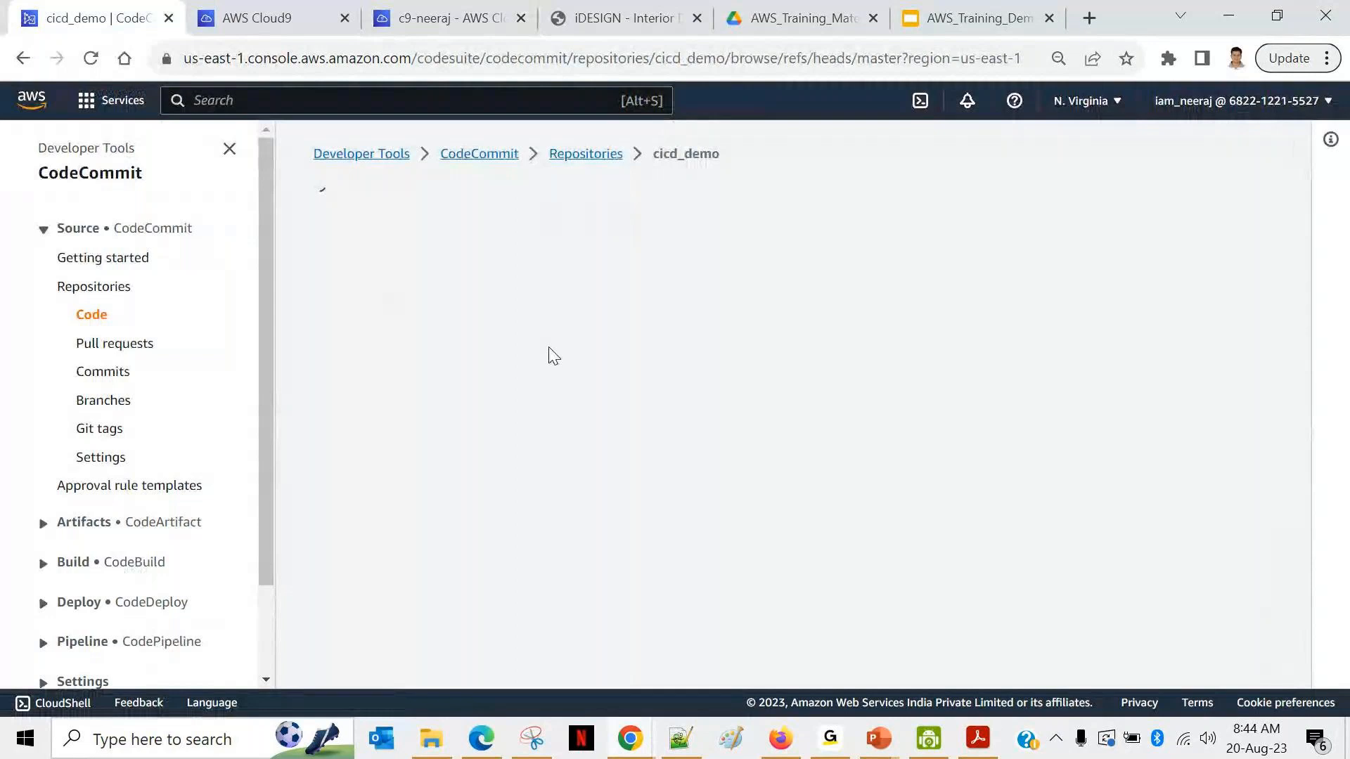
pyautogui.click(450, 18)
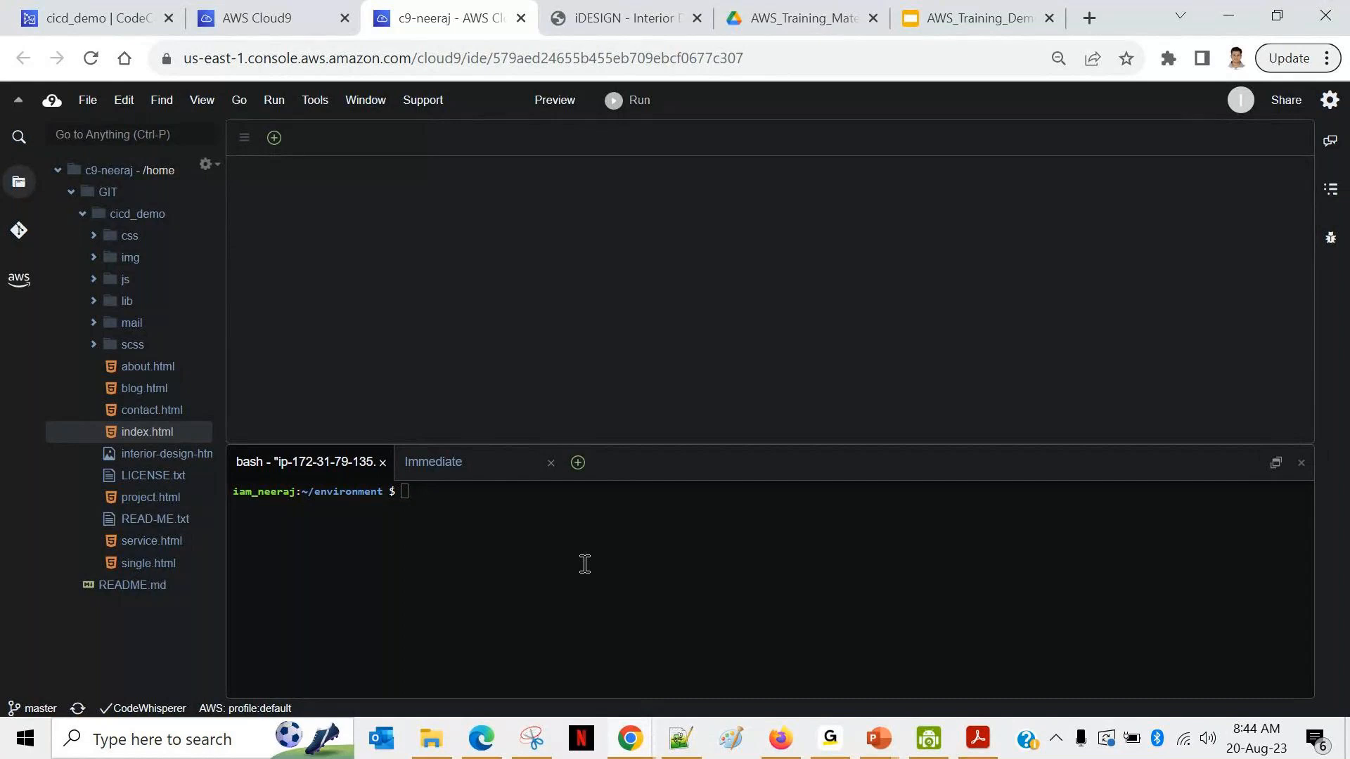
# Step: Show the cicd_demo repository's file list on master in CodeCommit
pyautogui.click(101, 20)
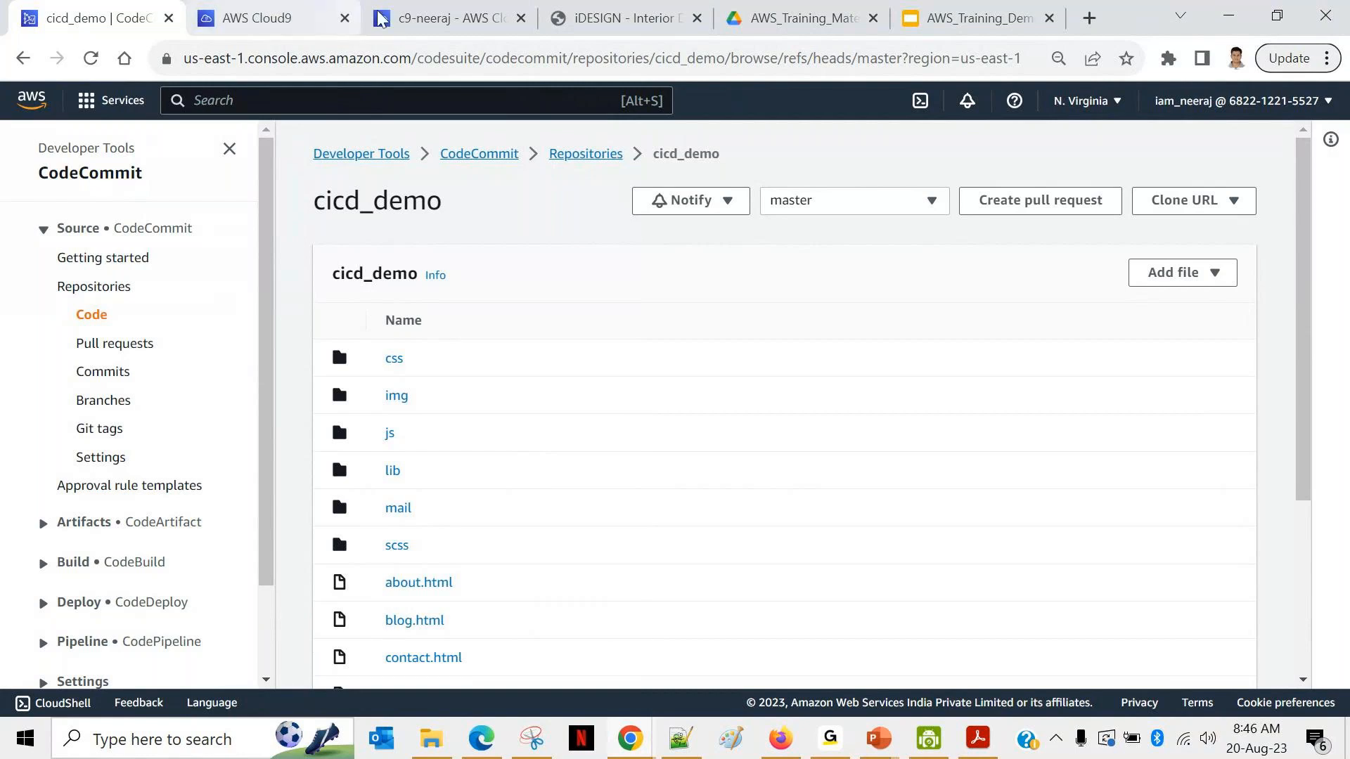
# Step: Highlight the Email Us heading on the live site, then view its code in Cloud9
pyautogui.click(559, 16)
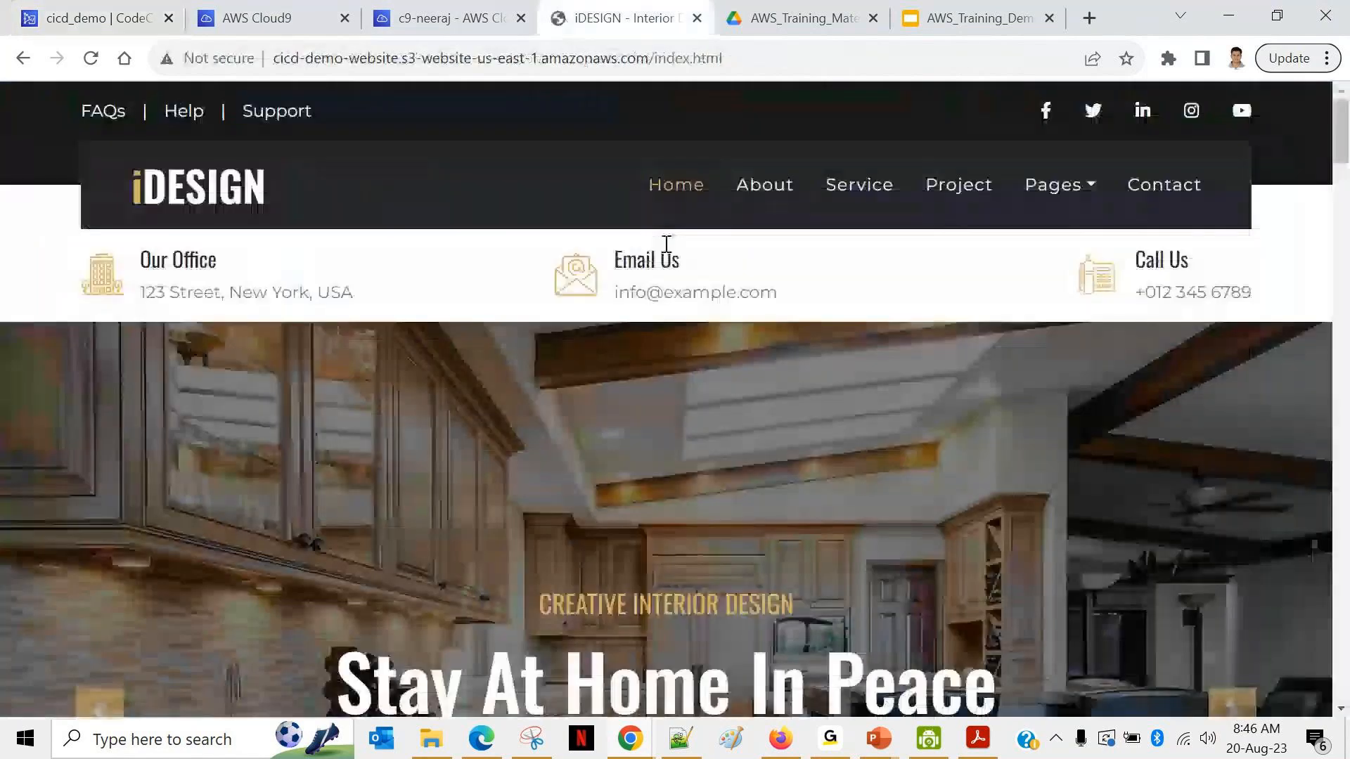
pyautogui.moveTo(680, 259); pyautogui.dragTo(639, 262)
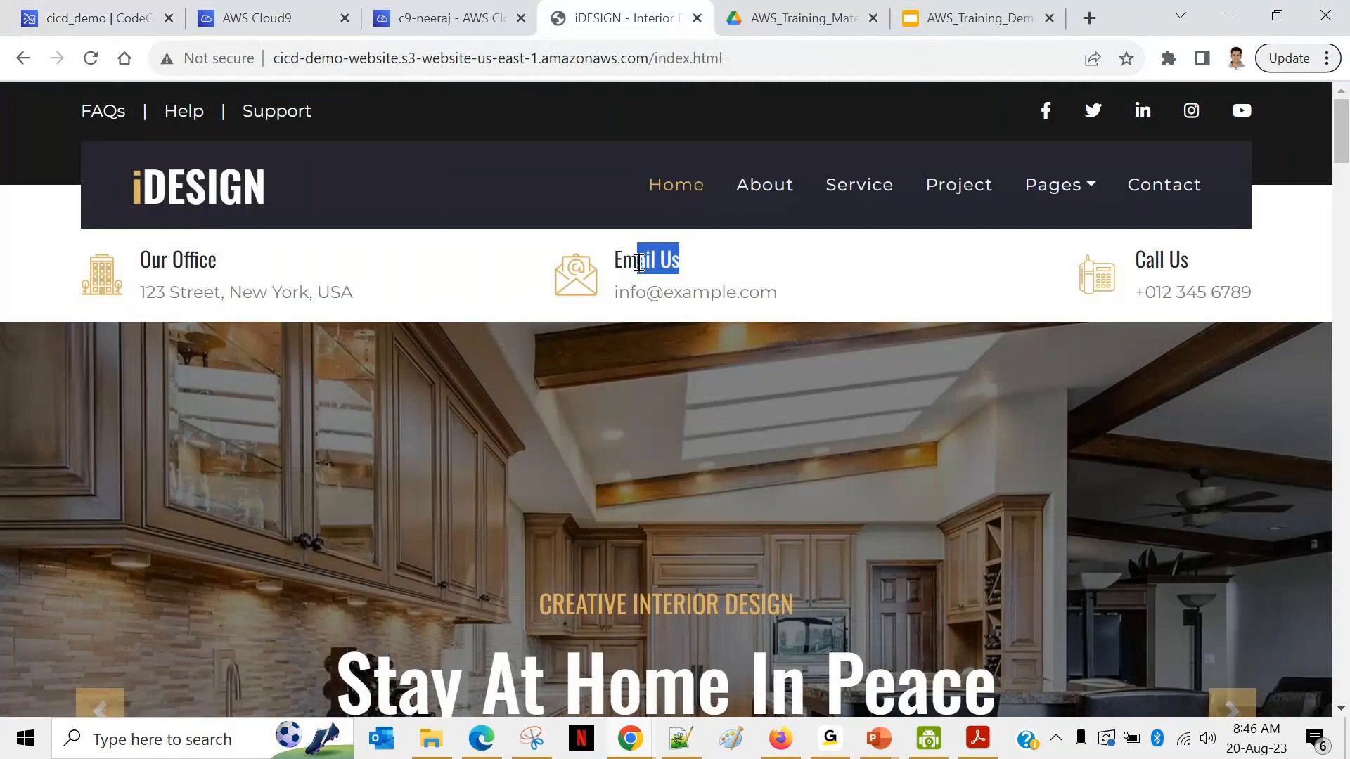
pyautogui.click(450, 19)
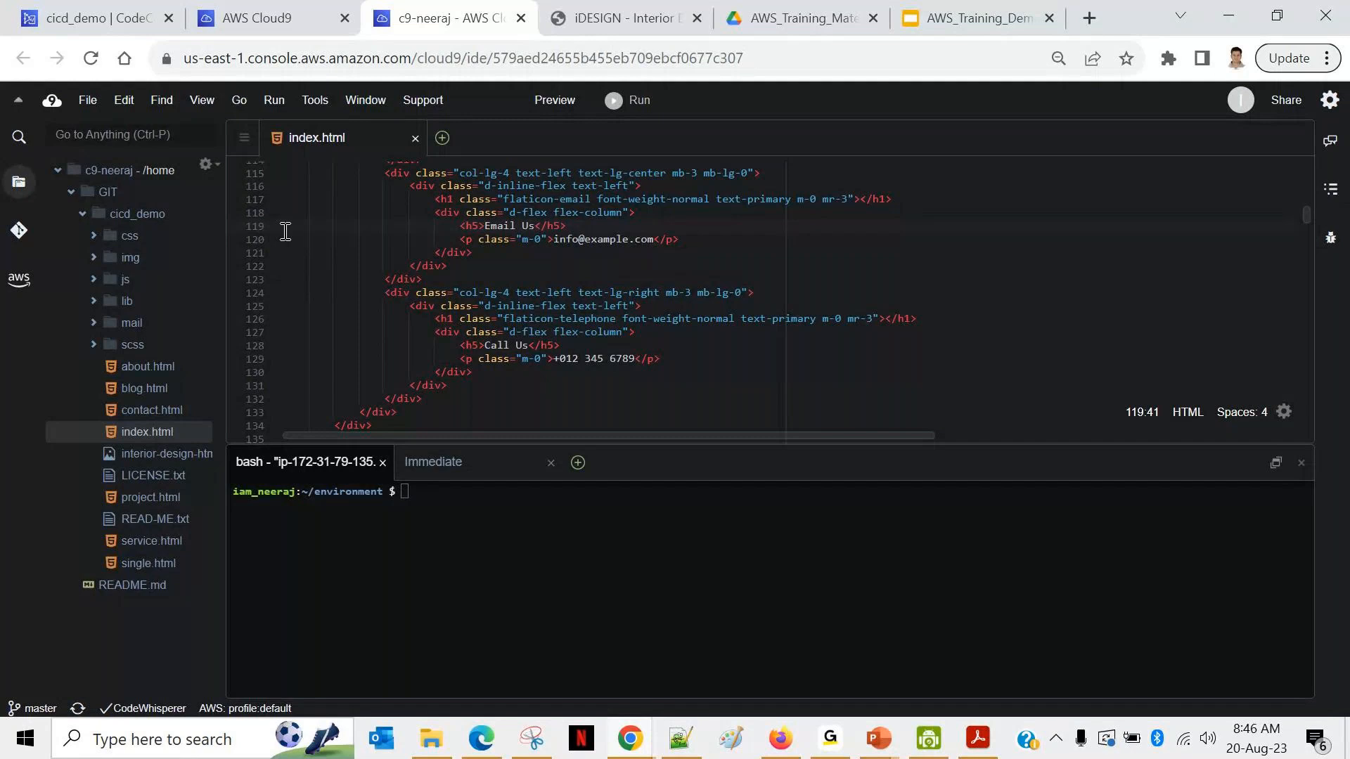
# Step: Append a bracketed name after 'Email Us' on line 119 and save index.html
pyautogui.write('[Neeraj]')
pyautogui.click(718, 235)
pyautogui.hotkey('ctrl', 's')
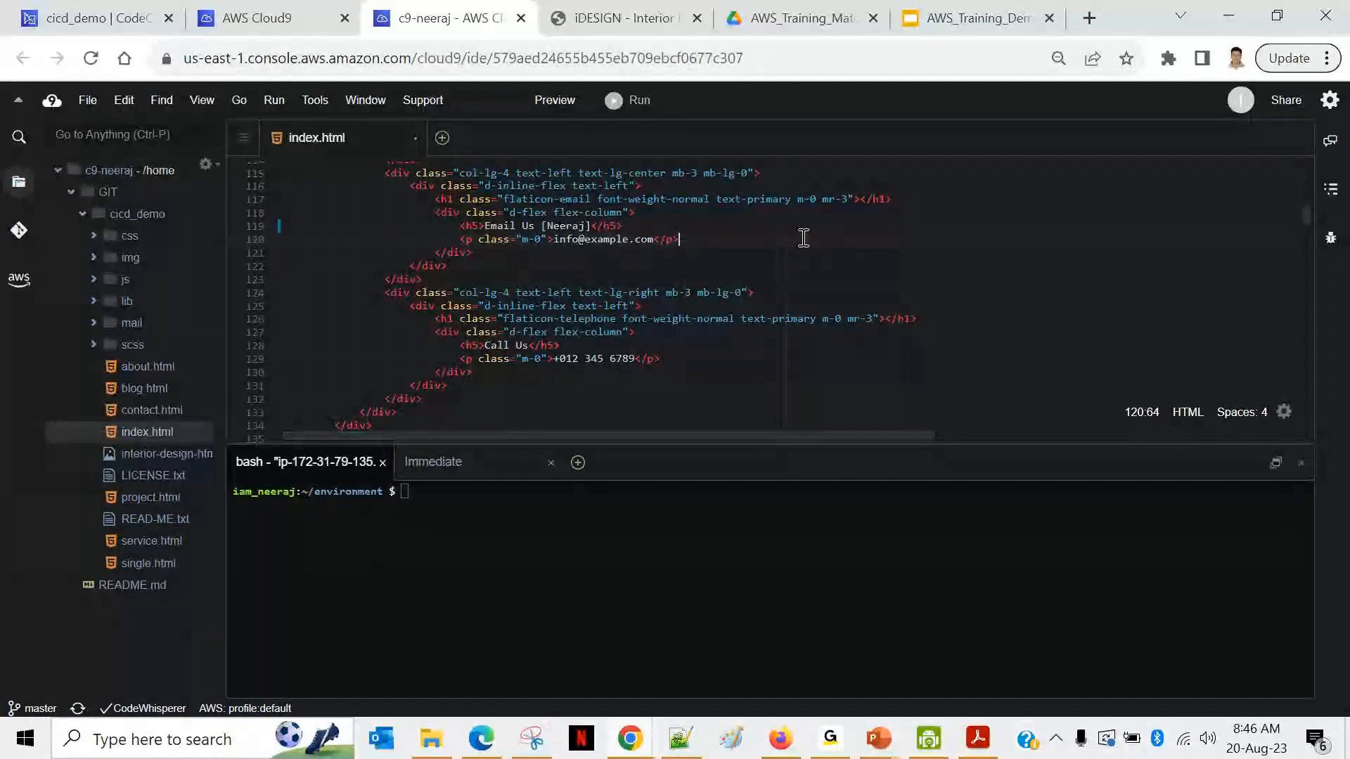
# Step: In the terminal, cd into GIT/cicd_demo, list files with ll, and type git status
pyautogui.click(476, 615)
pyautogui.write('cd GI')
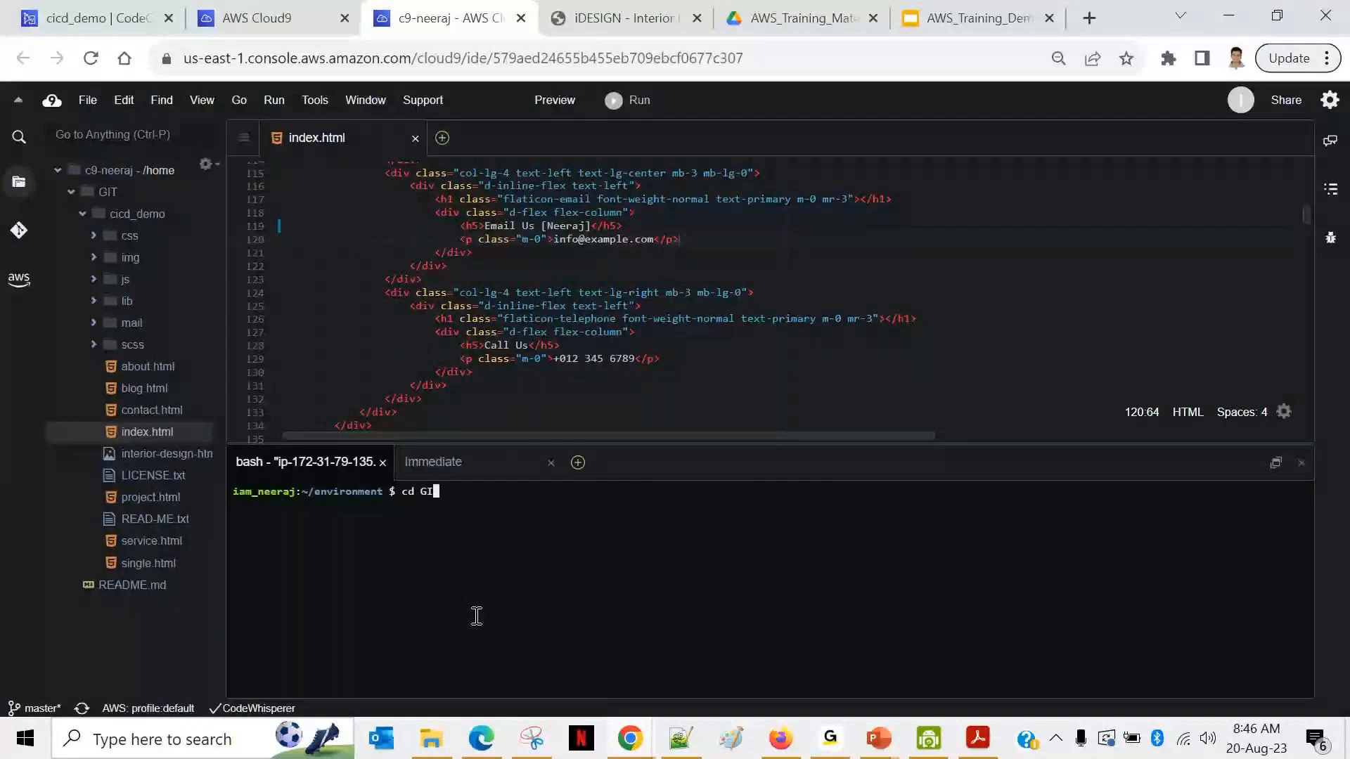
pyautogui.press('Tab')
pyautogui.press('Tab')
pyautogui.press('Return')
pyautogui.write('ll')
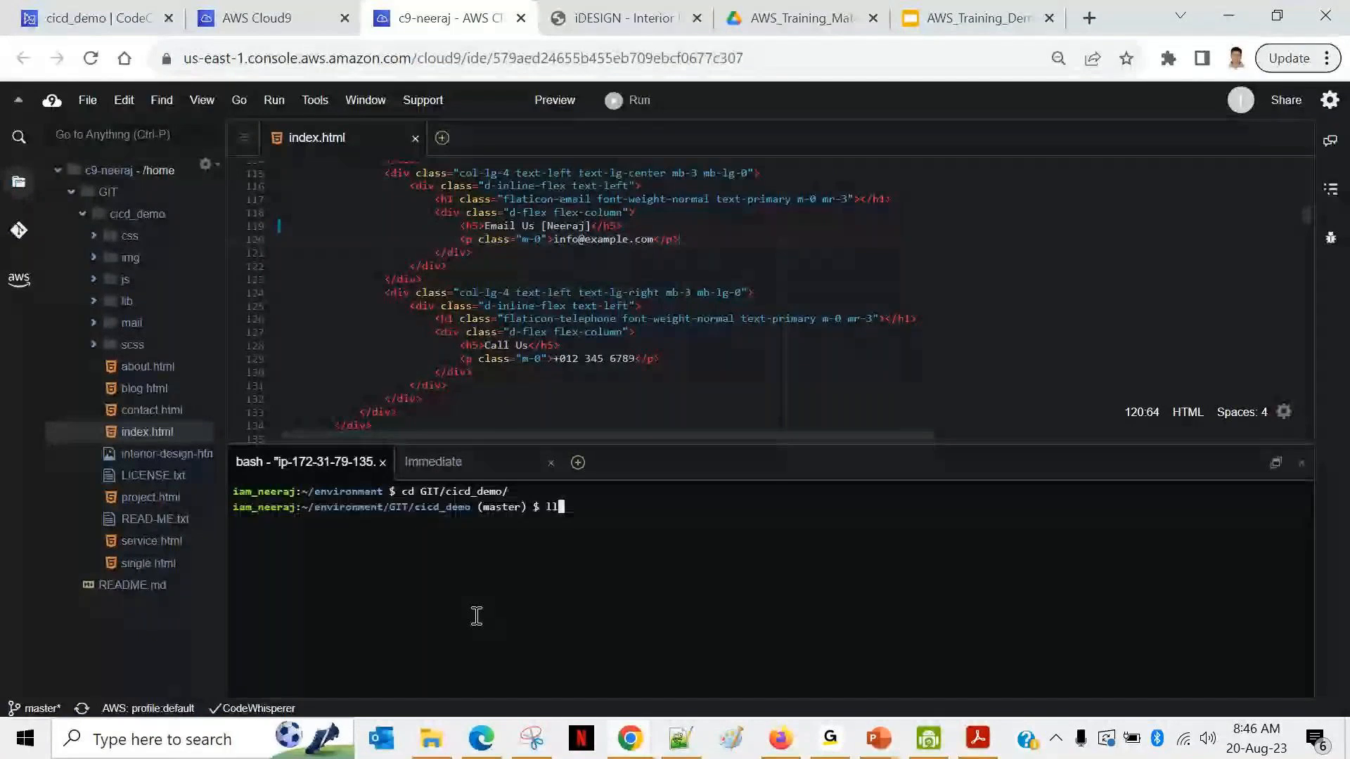
pyautogui.press('Return')
pyautogui.write('git status')
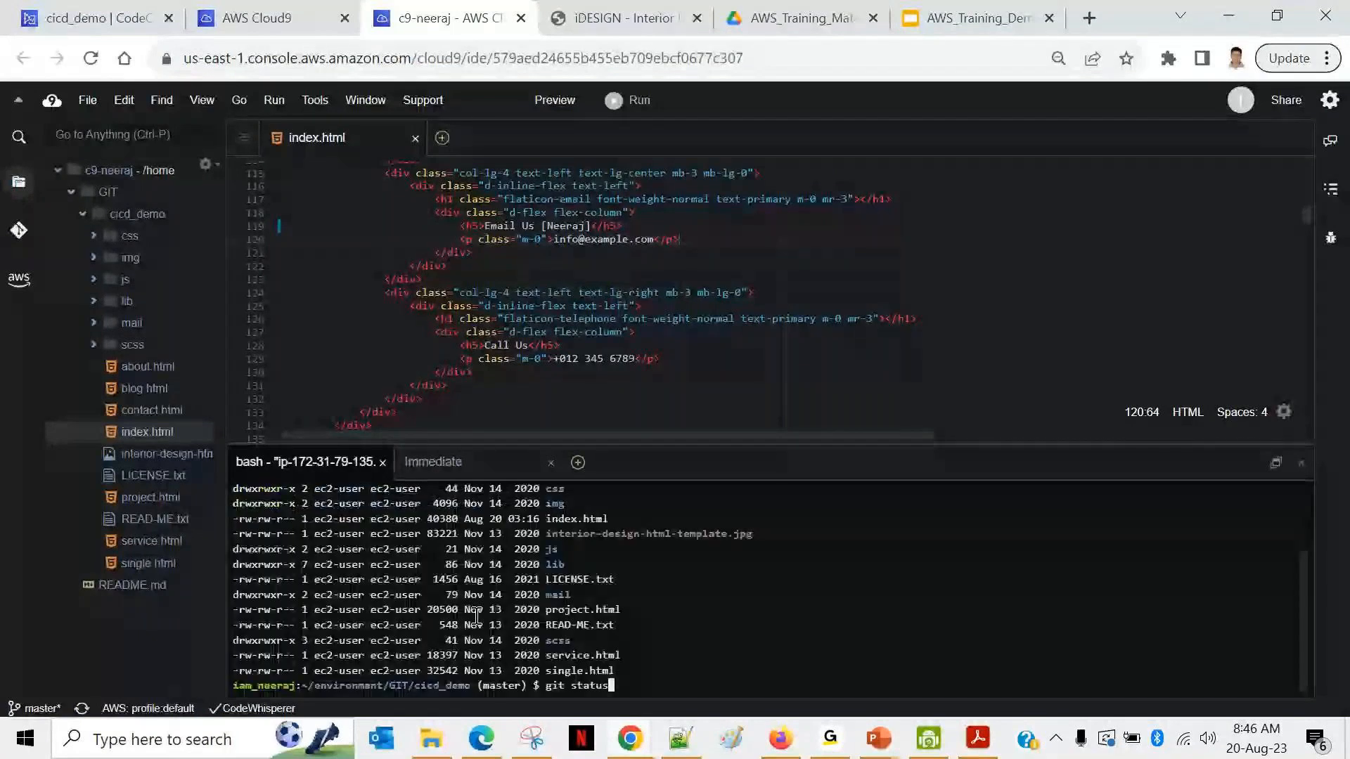
# Step: Run git status, enter git diff index.html, and enlarge the terminal panel
pyautogui.press('Return')
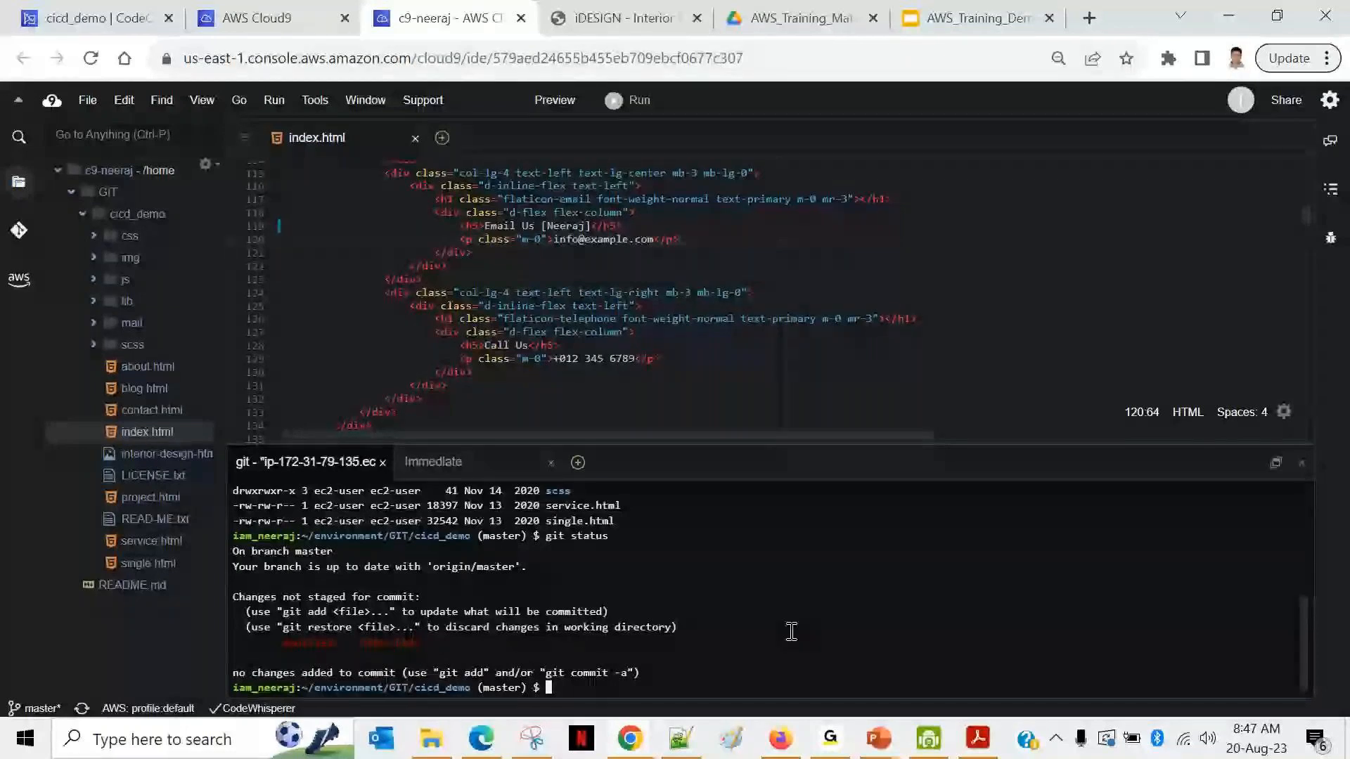
pyautogui.write('git diff ind')
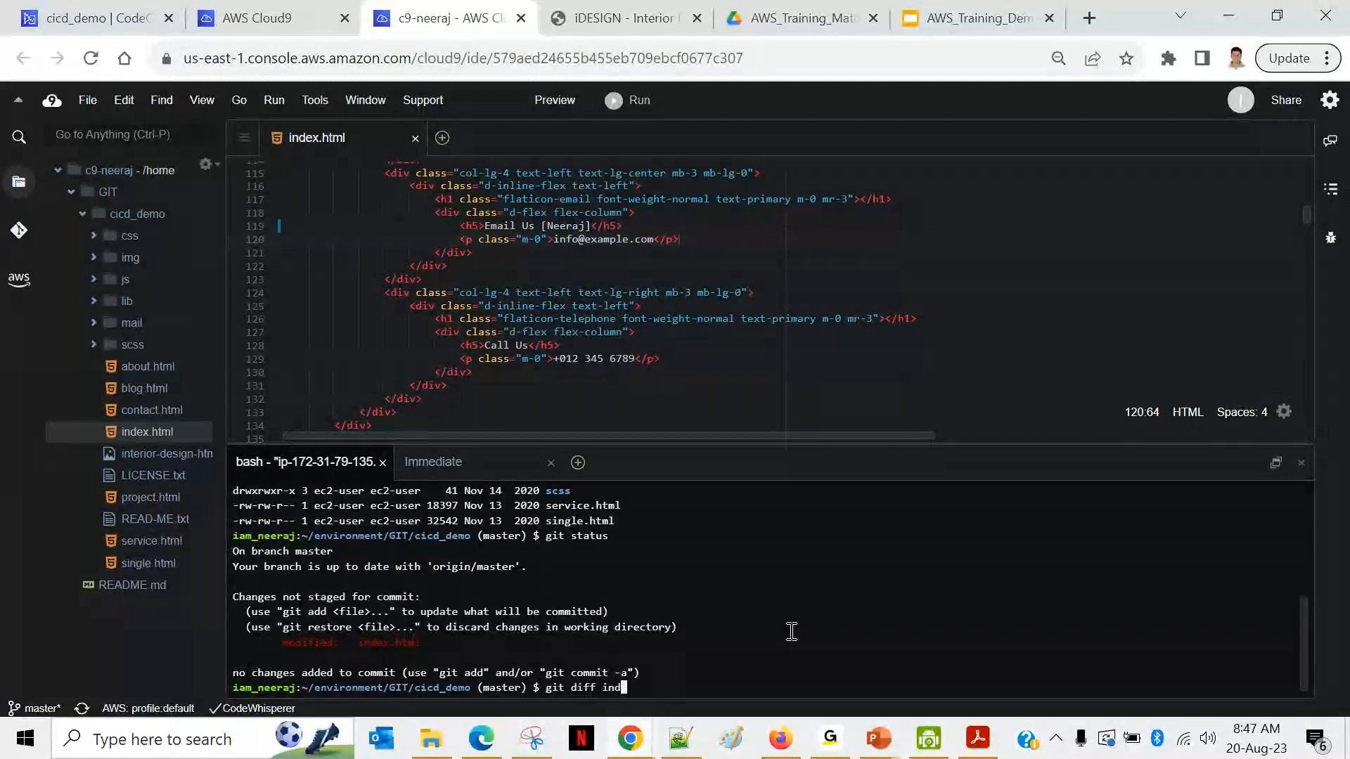
pyautogui.write('ex.html')
pyautogui.moveTo(733, 443); pyautogui.dragTo(733, 444)
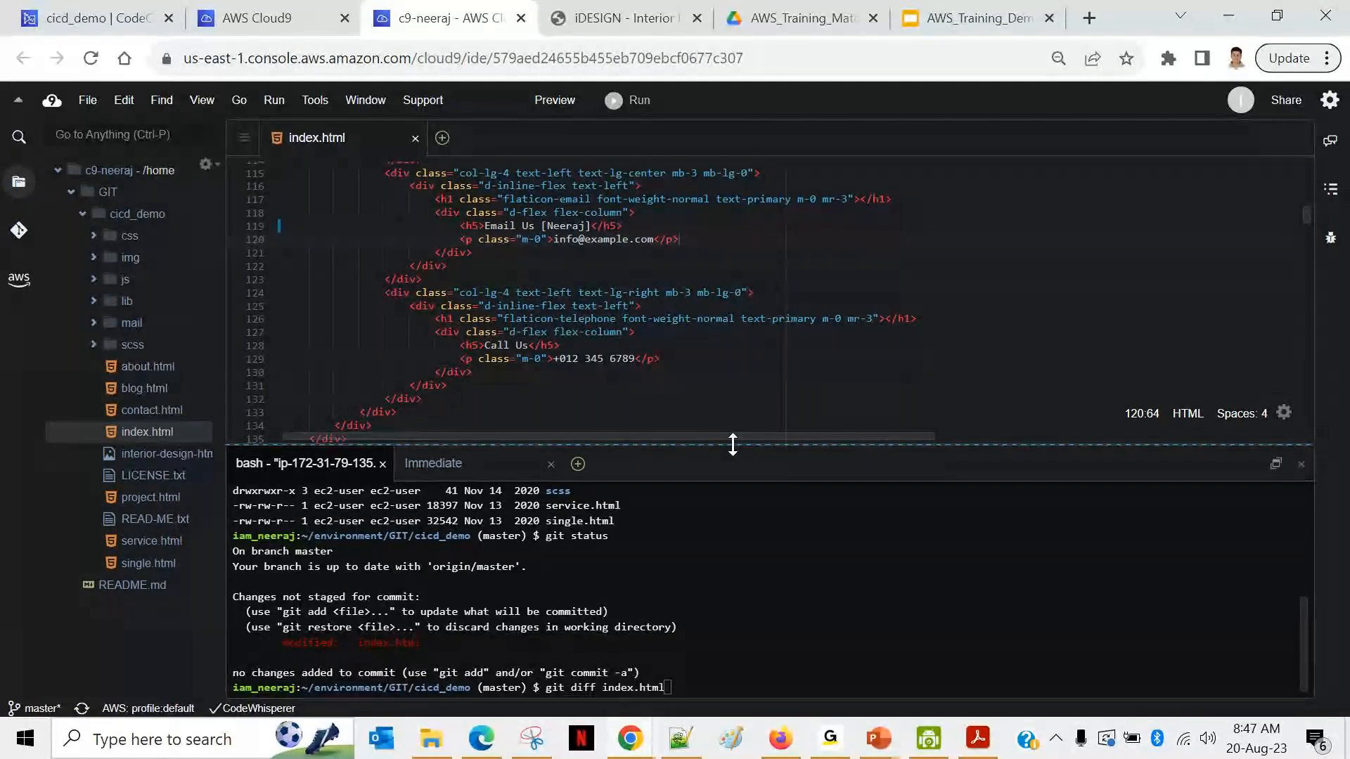
pyautogui.moveTo(732, 444); pyautogui.dragTo(732, 305)
# Step: Review the index.html diff, quit the pager, and stage index.html with git add
pyautogui.press('Return')
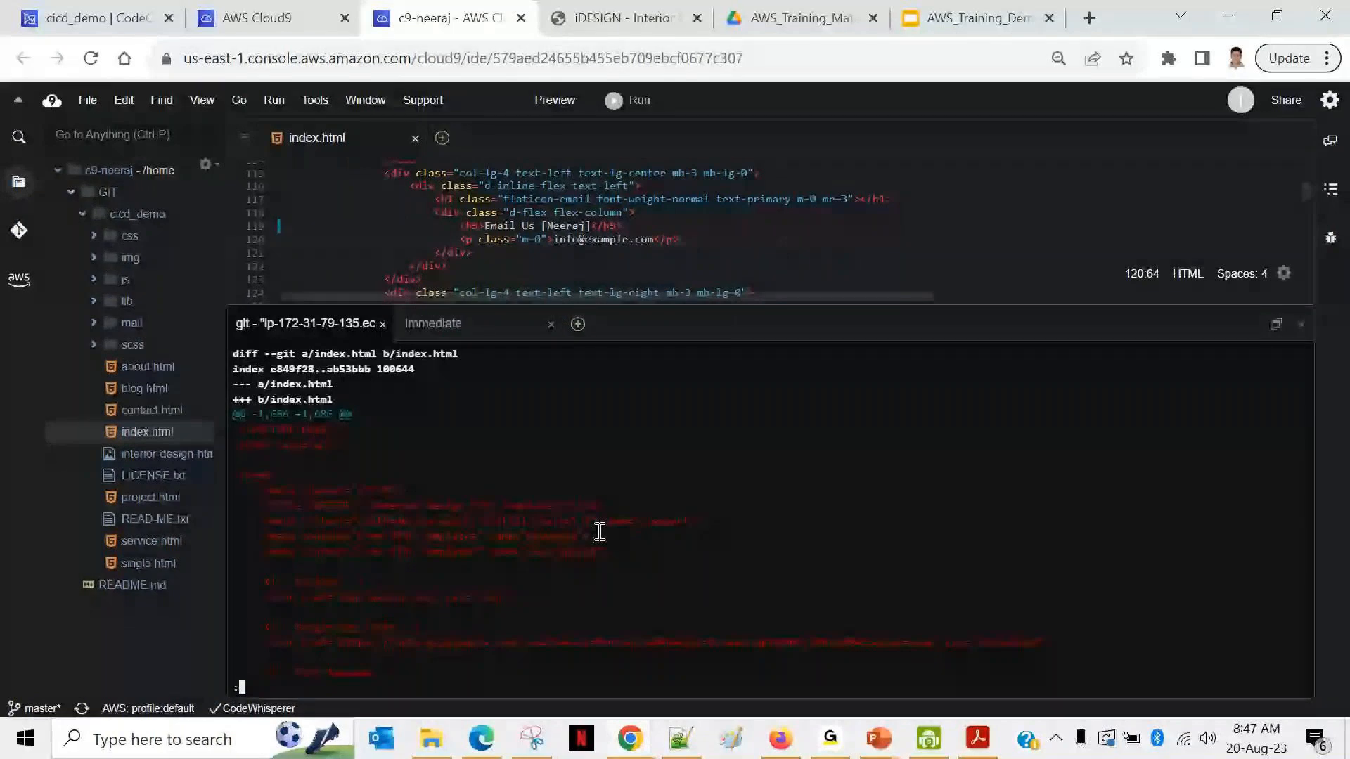
pyautogui.scroll(-10, 464, 468)
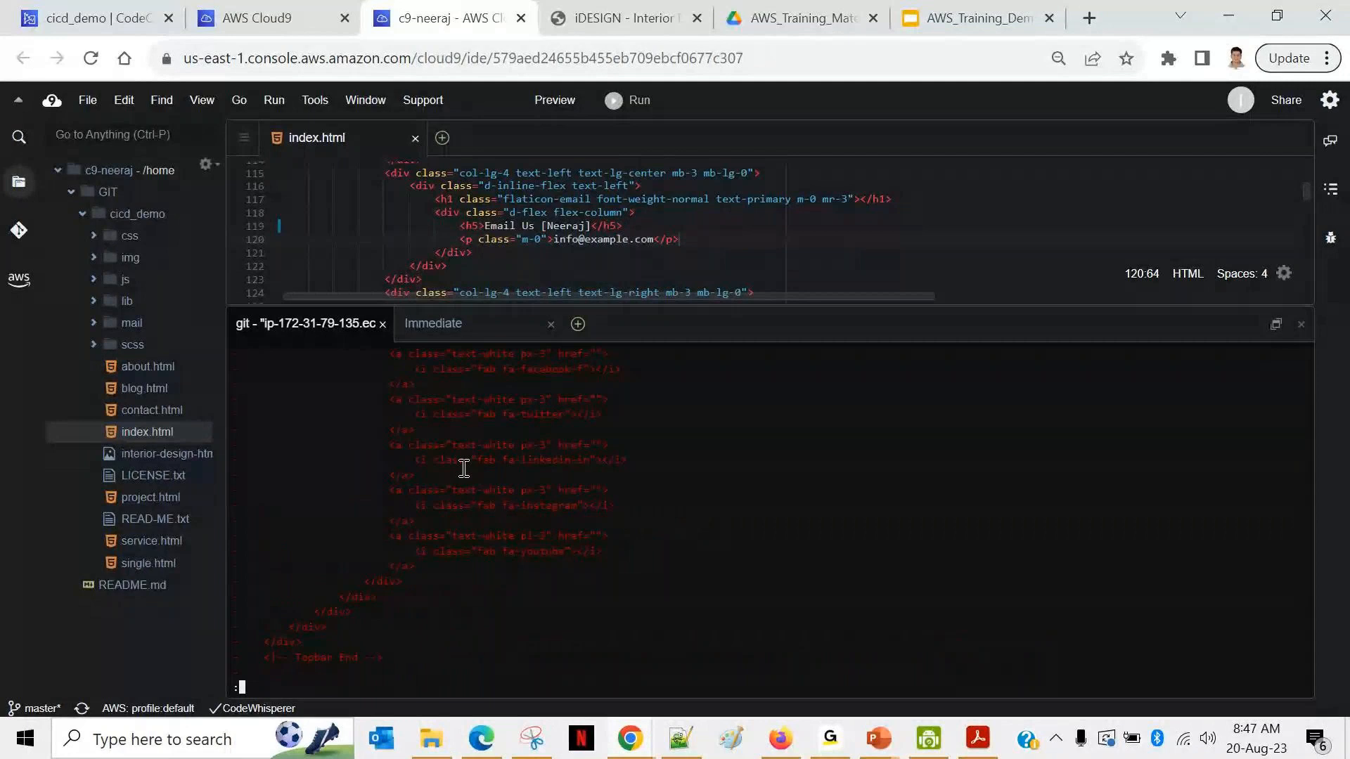
pyautogui.scroll(10, 464, 468)
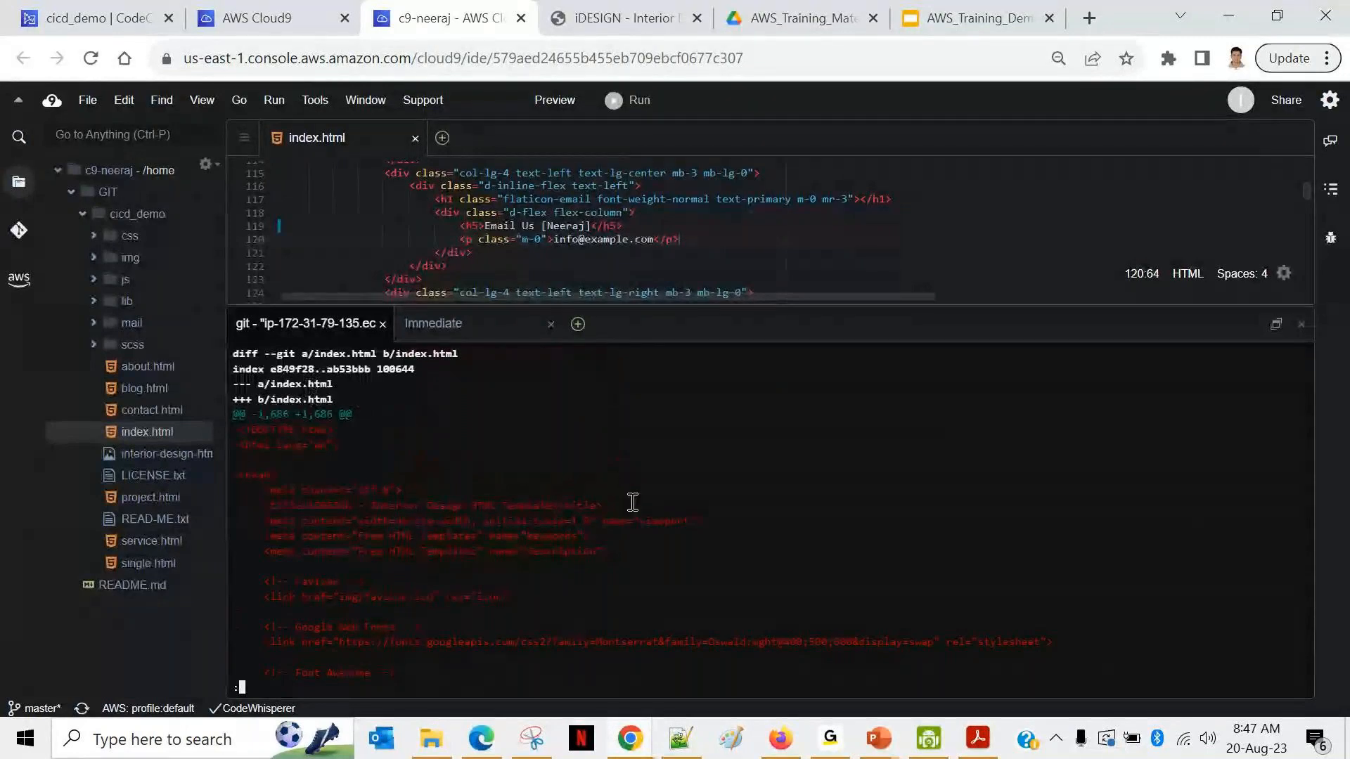
pyautogui.press('q')
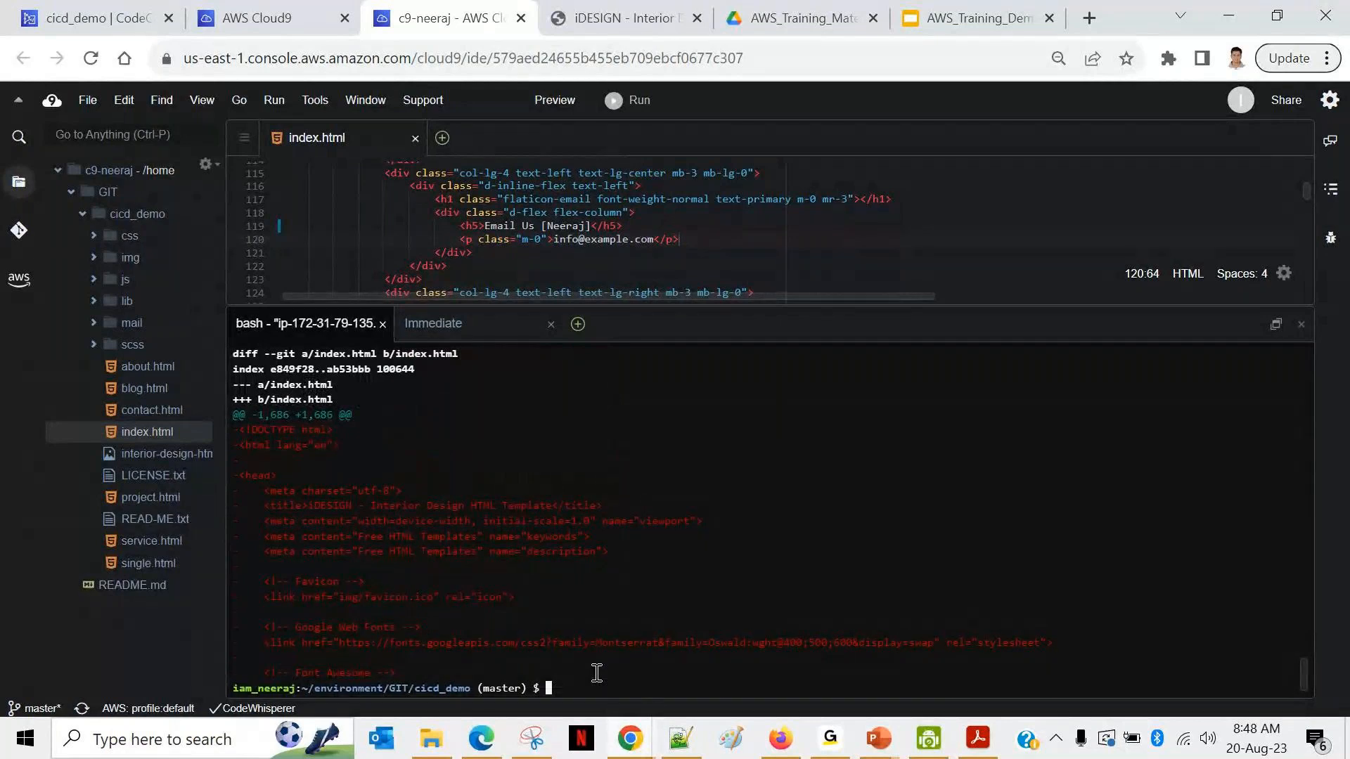
pyautogui.write('git add index.html')
pyautogui.press('Return')
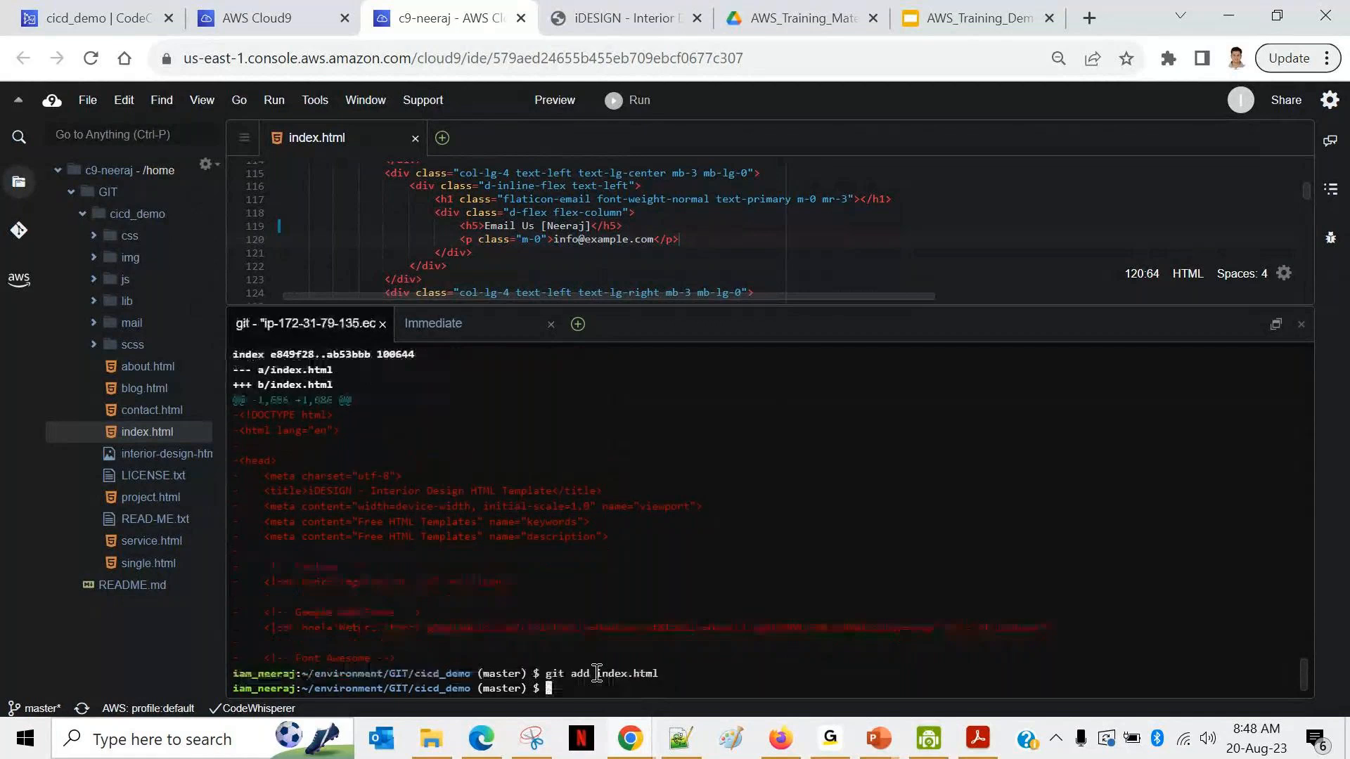
# Step: Begin the git commit command, then open index.html in the cicd_demo CodeCommit repository
pyautogui.write('git')
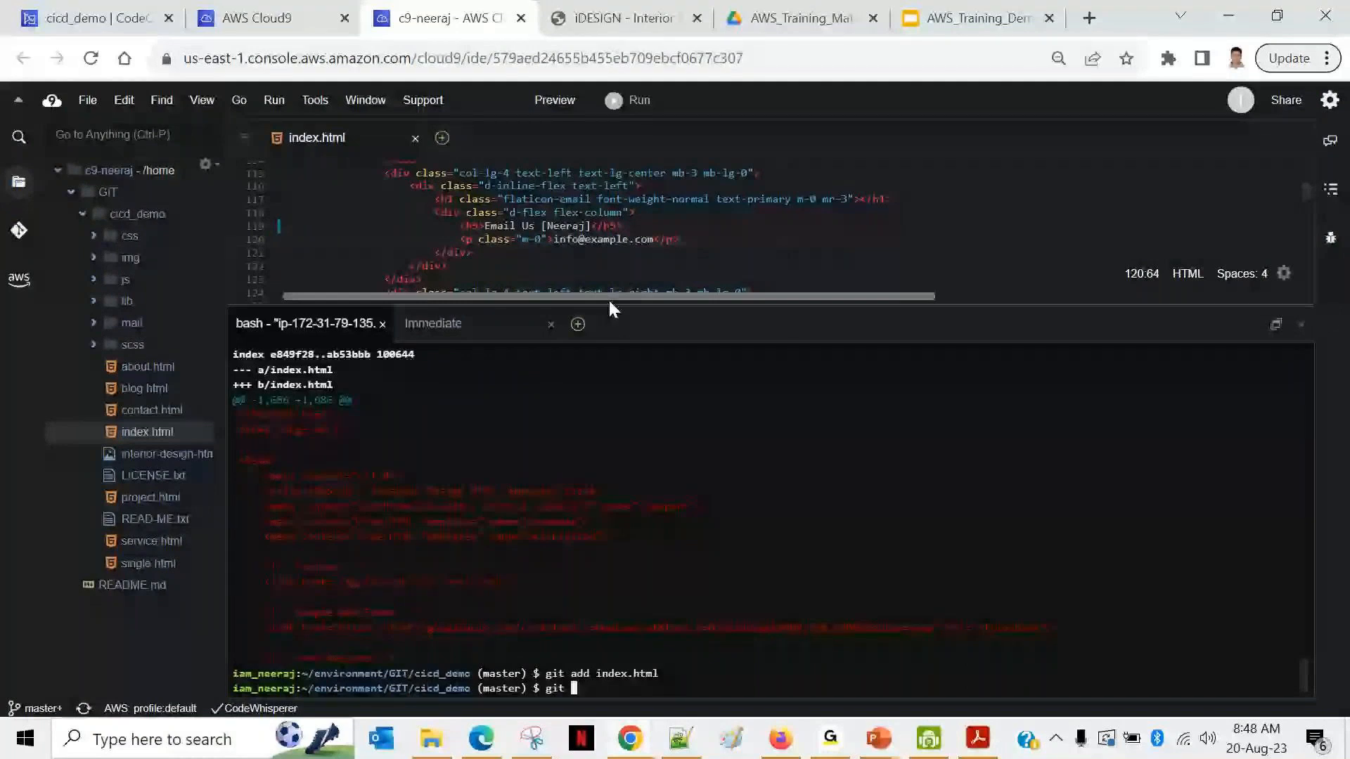
pyautogui.click(100, 21)
pyautogui.scroll(-1, 448, 597)
pyautogui.click(443, 587)
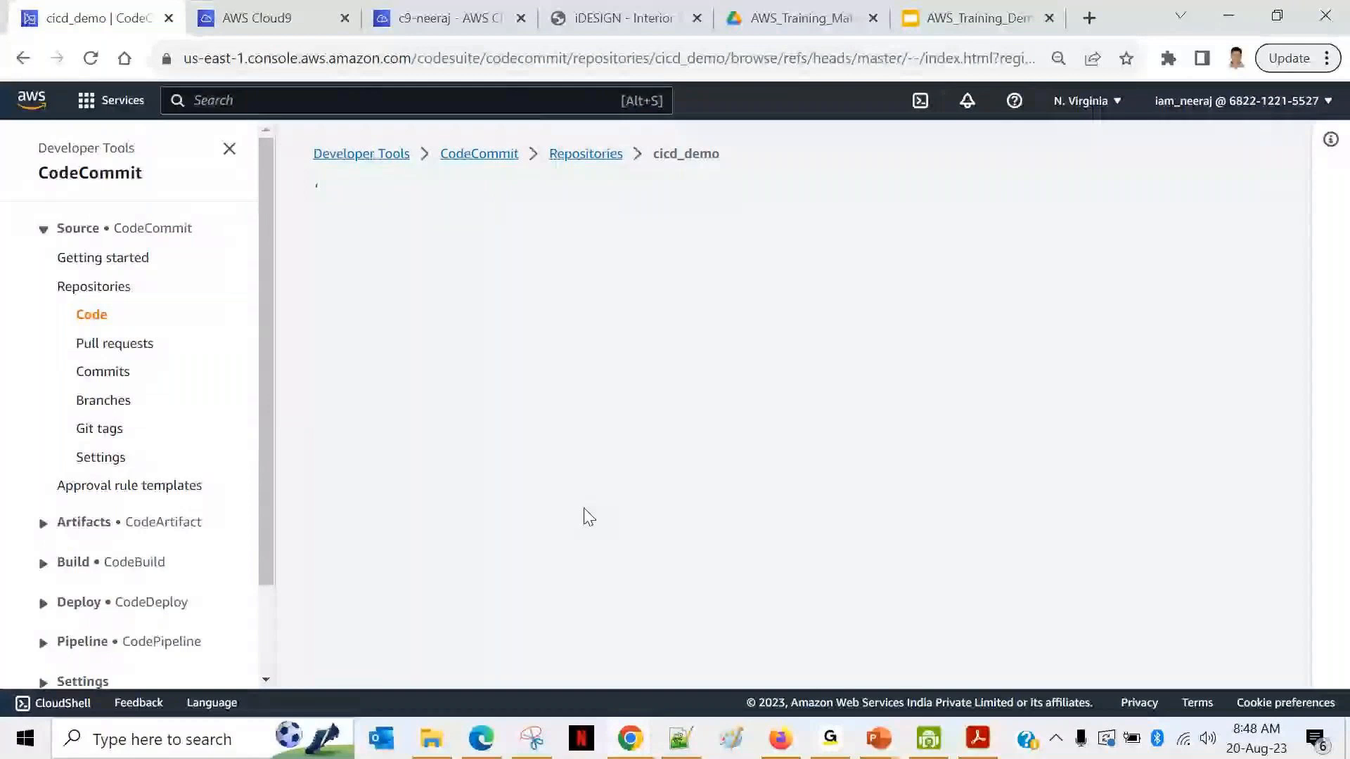
# Step: Reload CodeCommit's index.html view and scroll toward the Email Us heading code
pyautogui.click(90, 62)
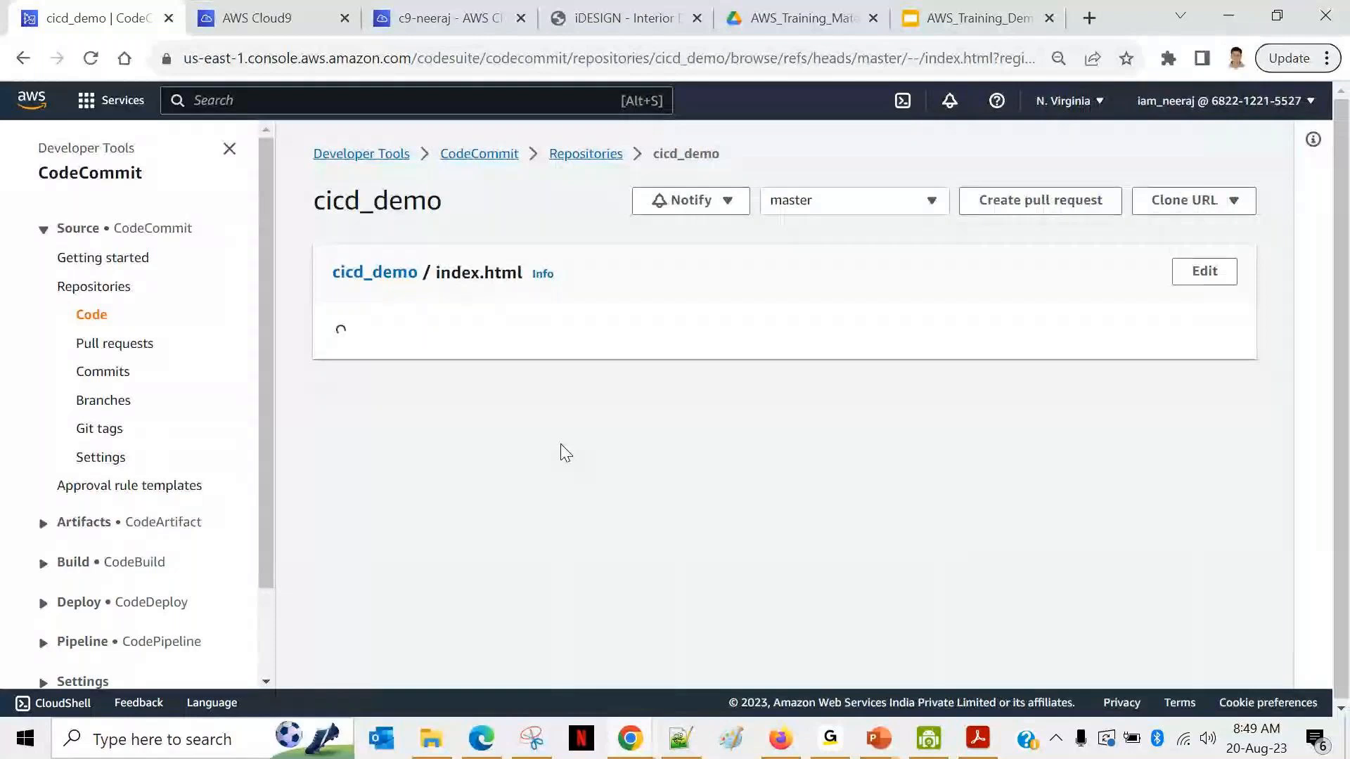
pyautogui.scroll(-10, 616, 583)
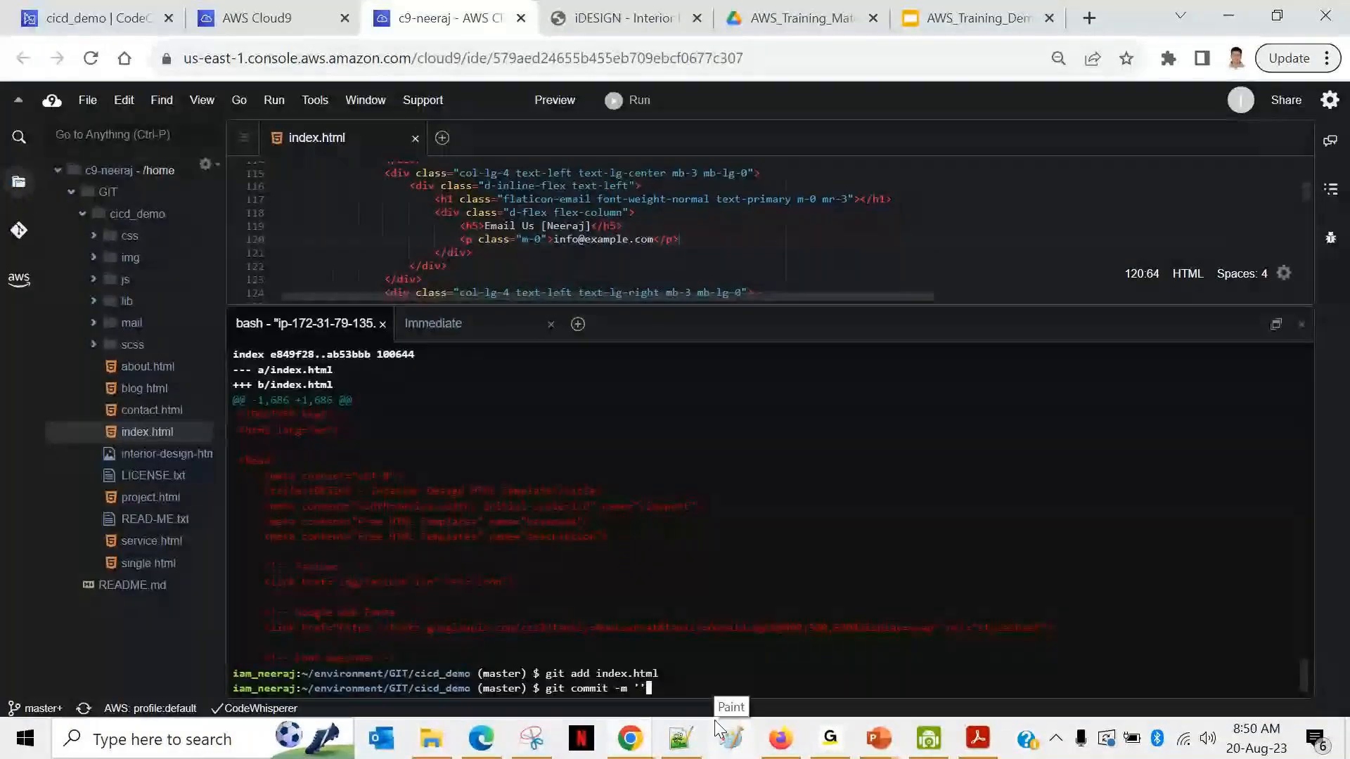
# Step: Commit the staged change as 'Sample code change' and git push it to CodeCommit master
pyautogui.write('Sample code')
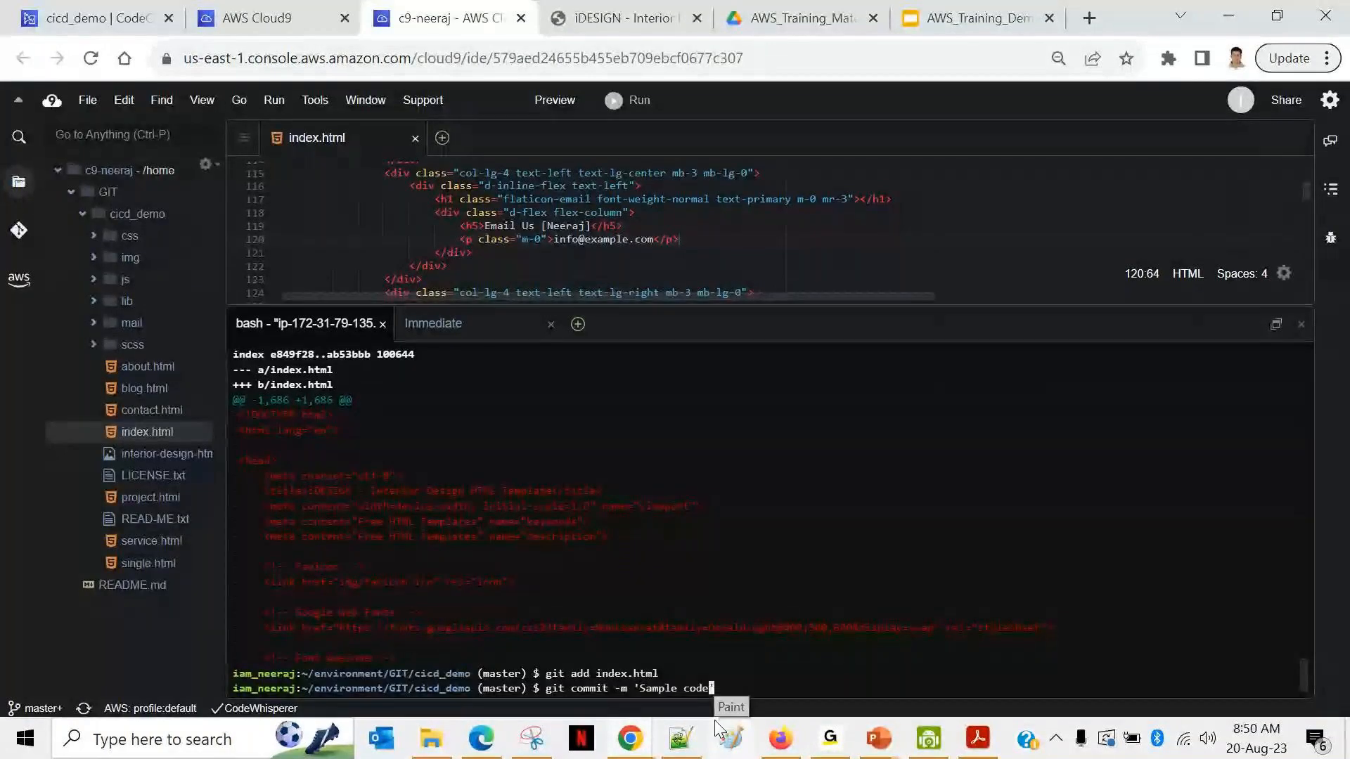
pyautogui.write(' change')
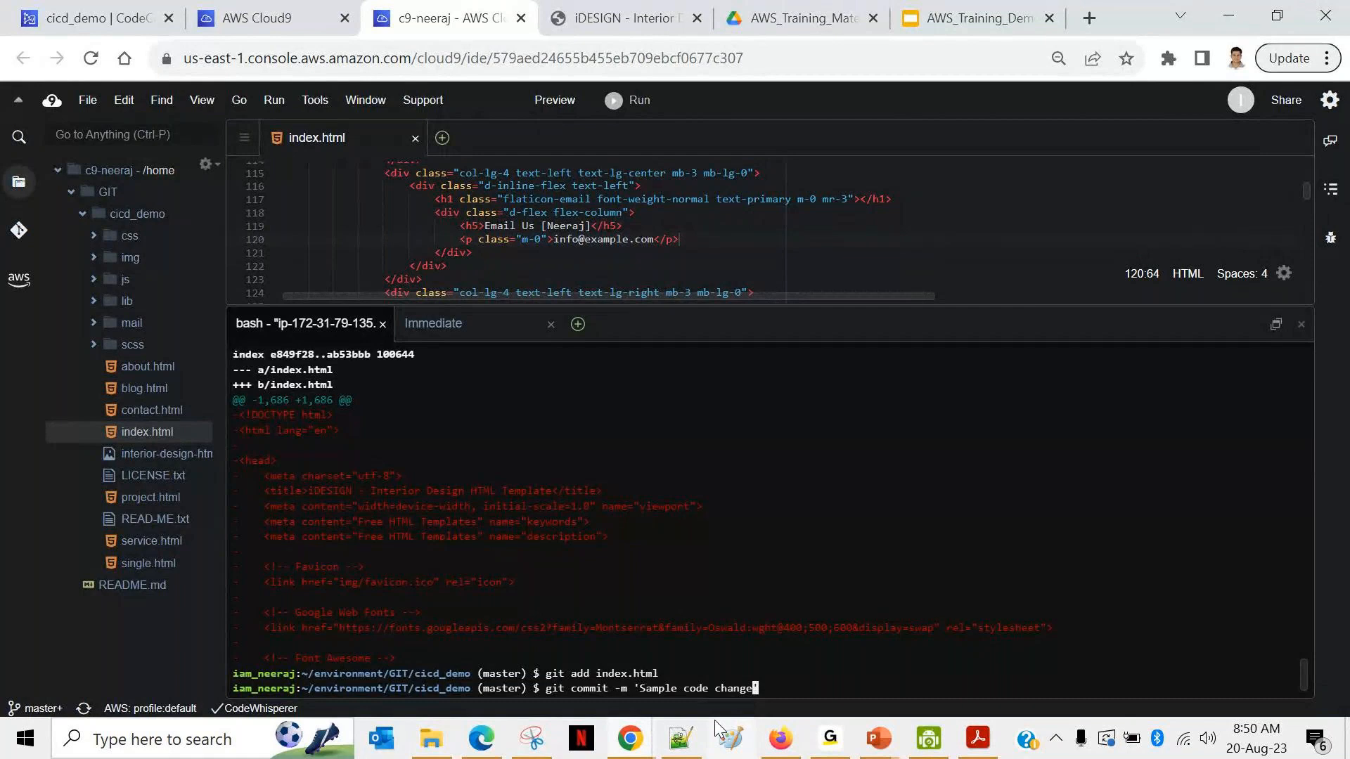
pyautogui.write("'")
pyautogui.press('Return')
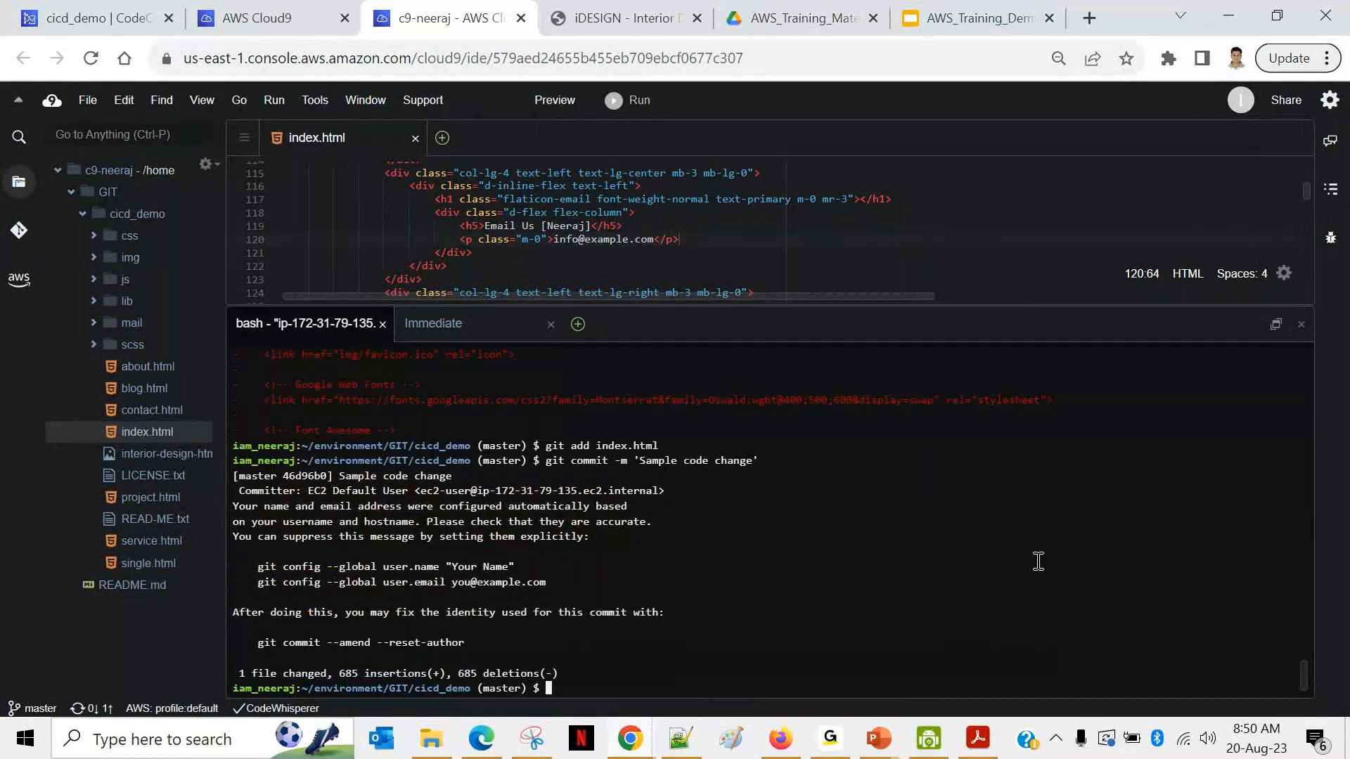
pyautogui.write('git push')
pyautogui.press('Return')
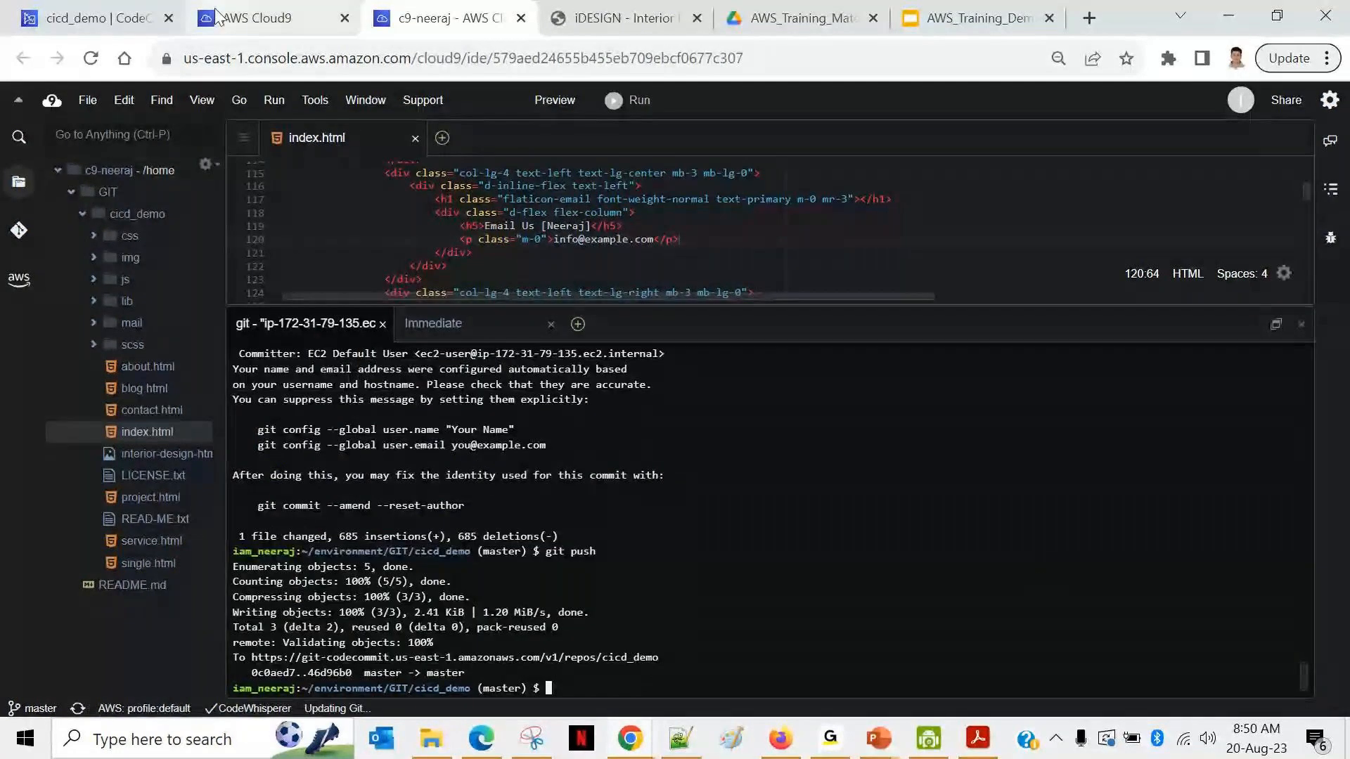
pyautogui.click(91, 18)
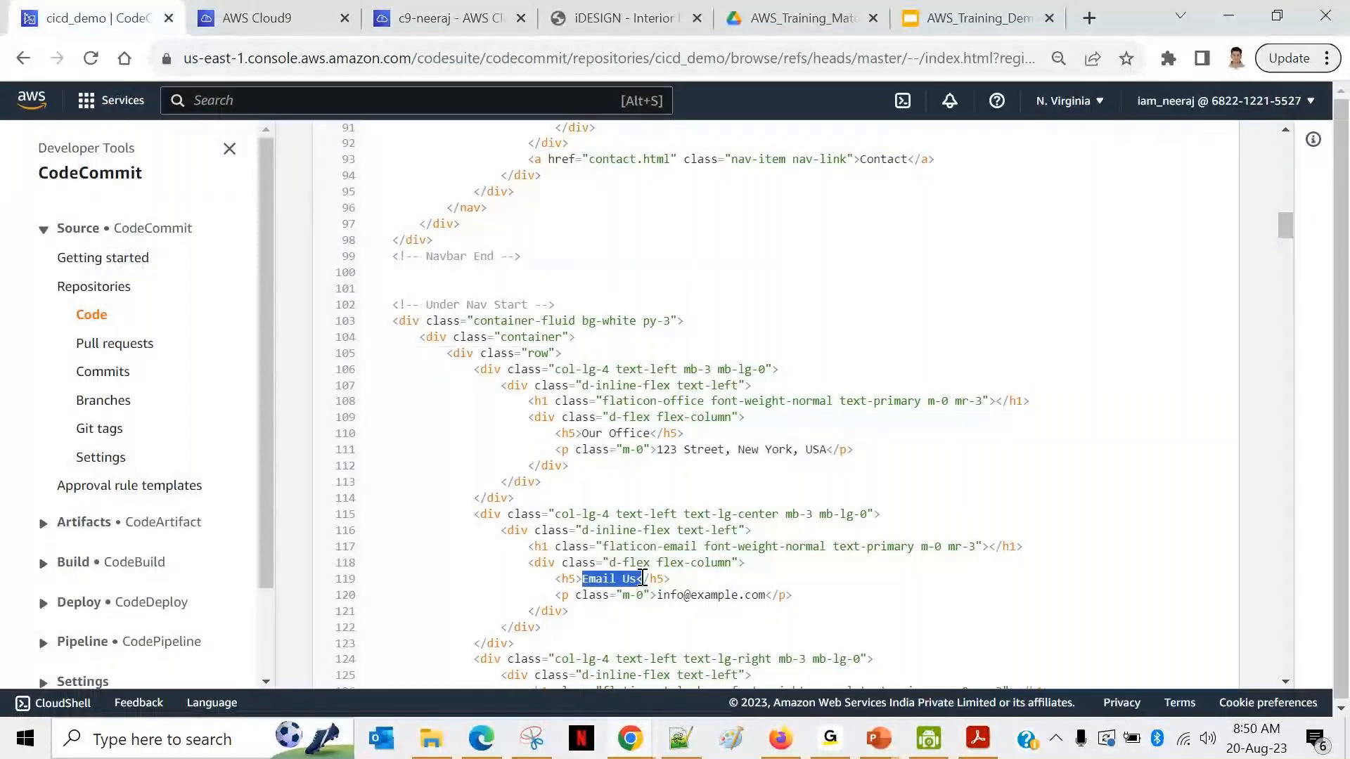
# Step: Refresh CodeCommit's index.html and highlight the edited Email Us heading on line 119
pyautogui.press('F5')
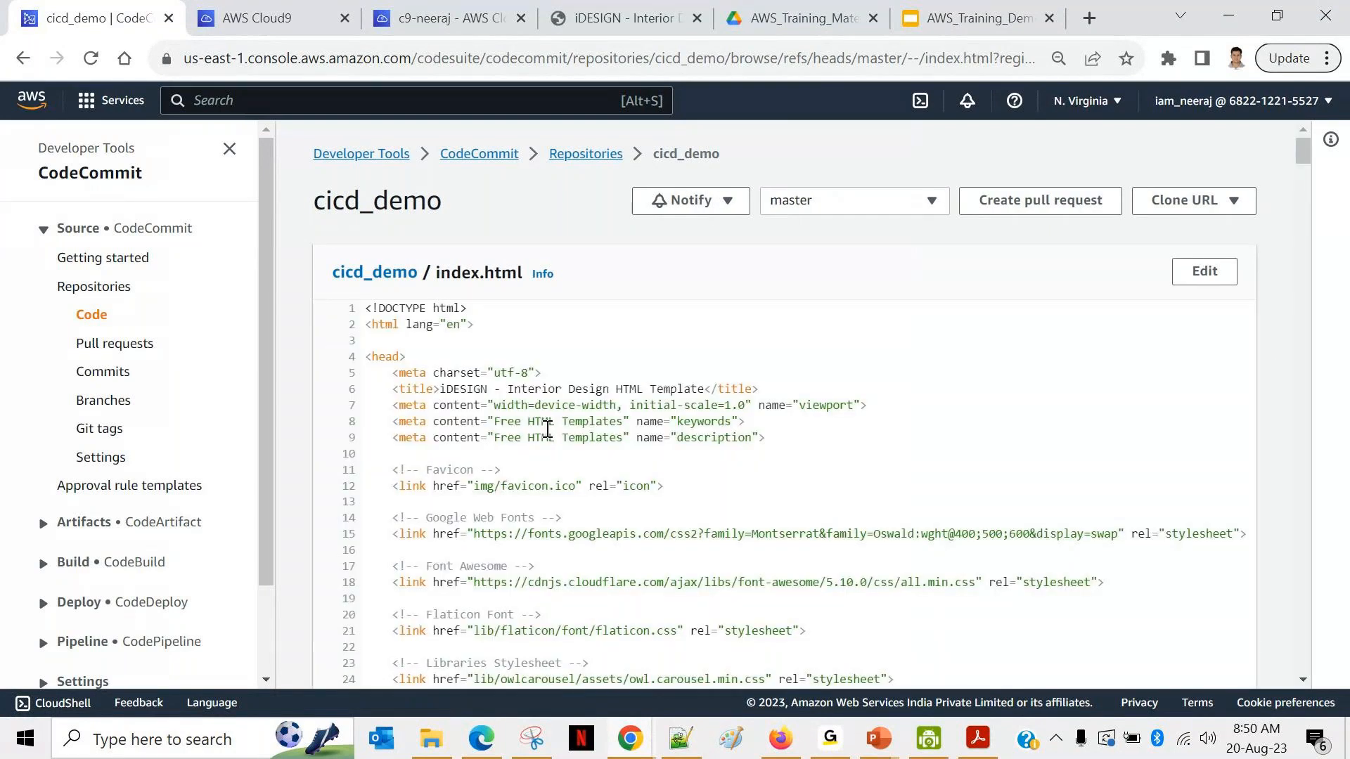
pyautogui.scroll(-7, 547, 428)
pyautogui.scroll(-5, 548, 429)
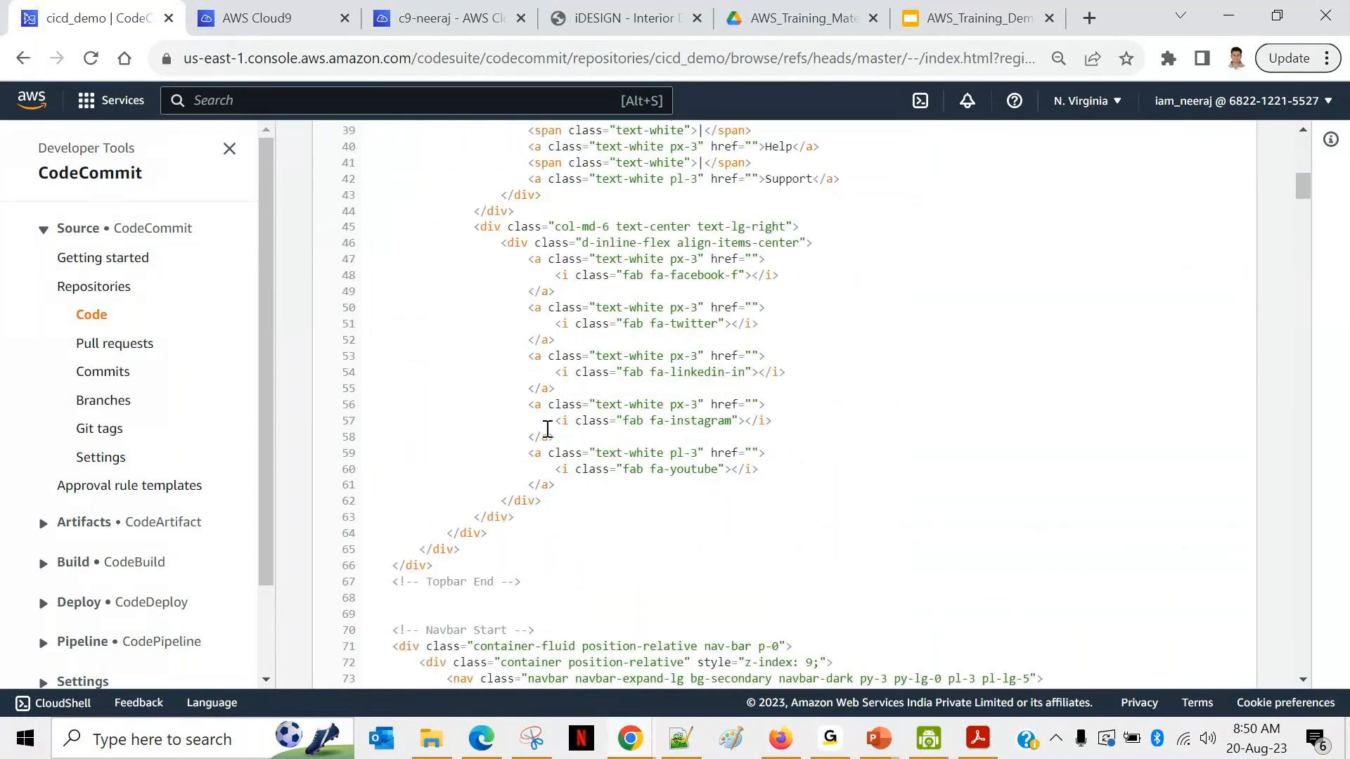
pyautogui.scroll(-12, 547, 429)
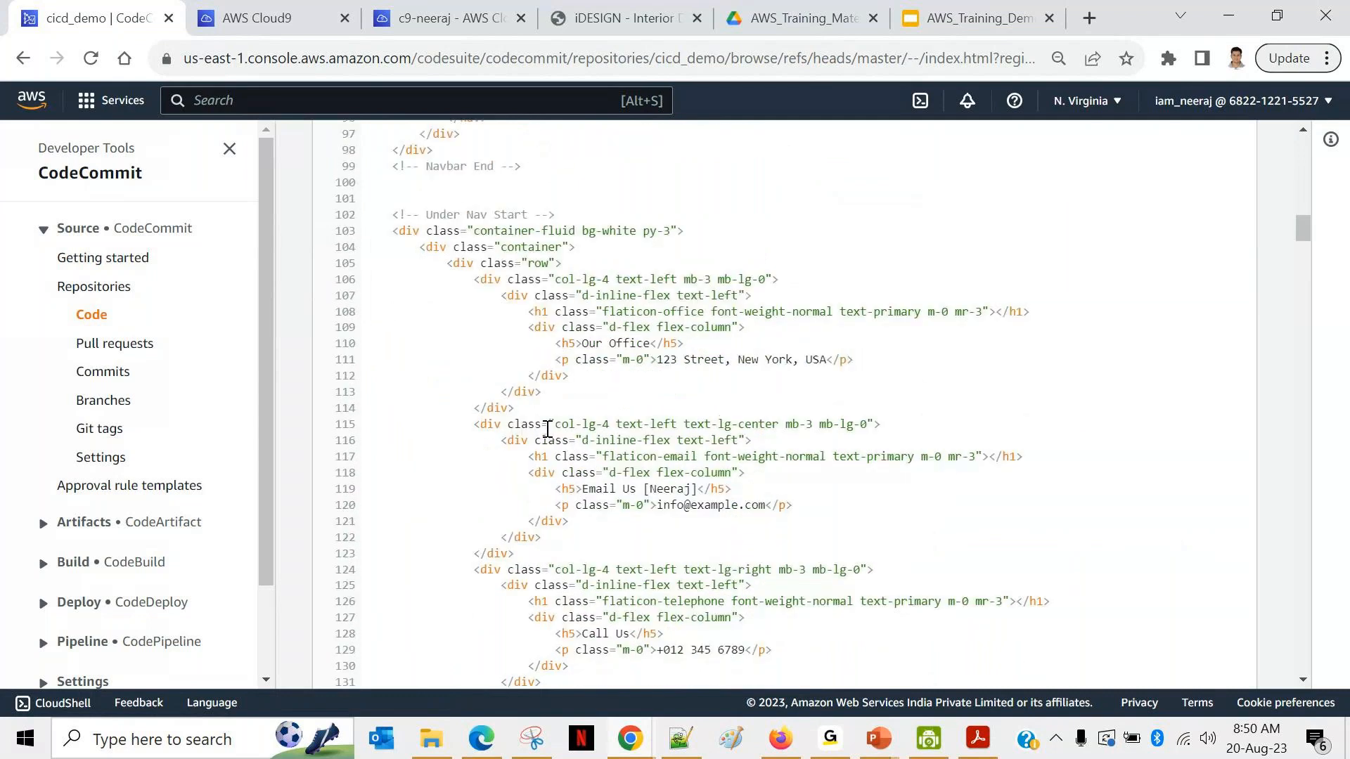
pyautogui.moveTo(582, 489); pyautogui.dragTo(698, 488)
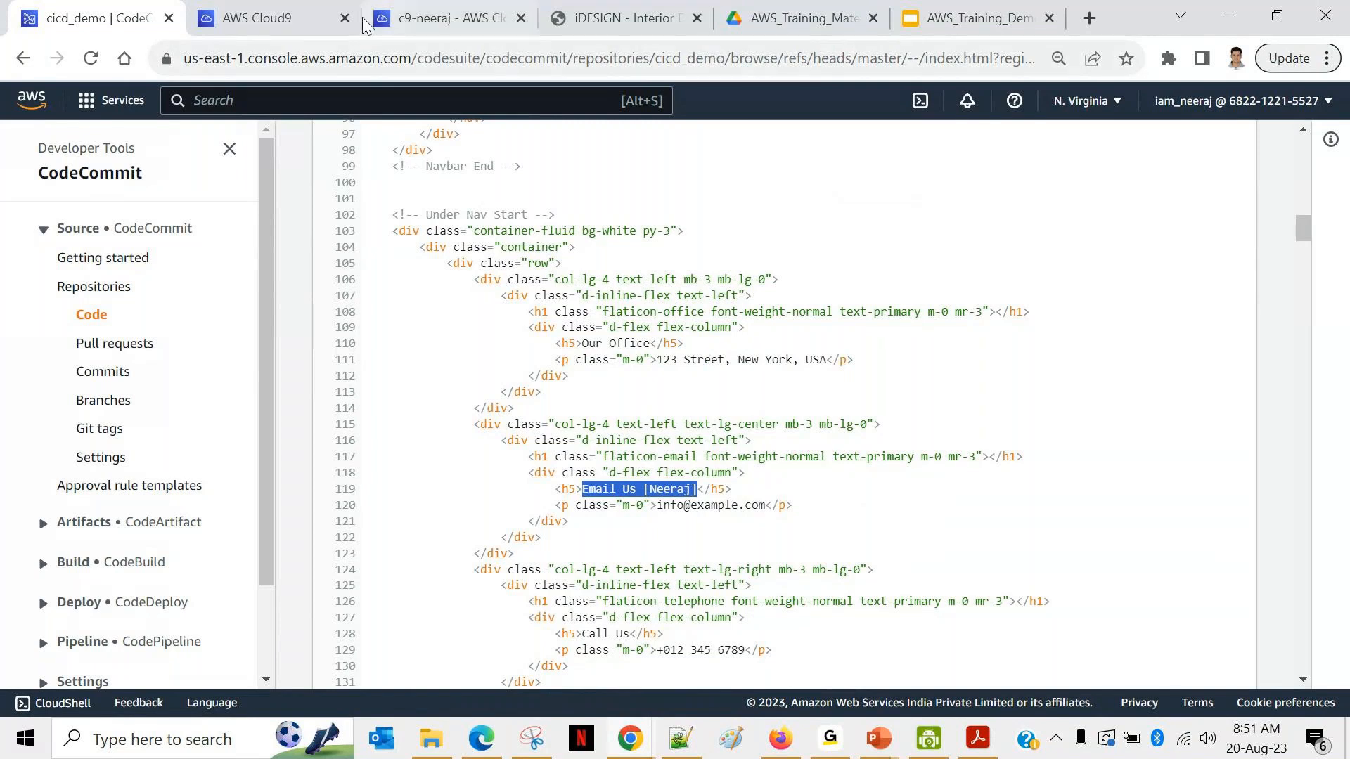
pyautogui.click(295, 18)
# Step: Search 'code pipe', open CodePipeline, and open the cicd-website-update-pipeline pipeline
pyautogui.write('code pipe')
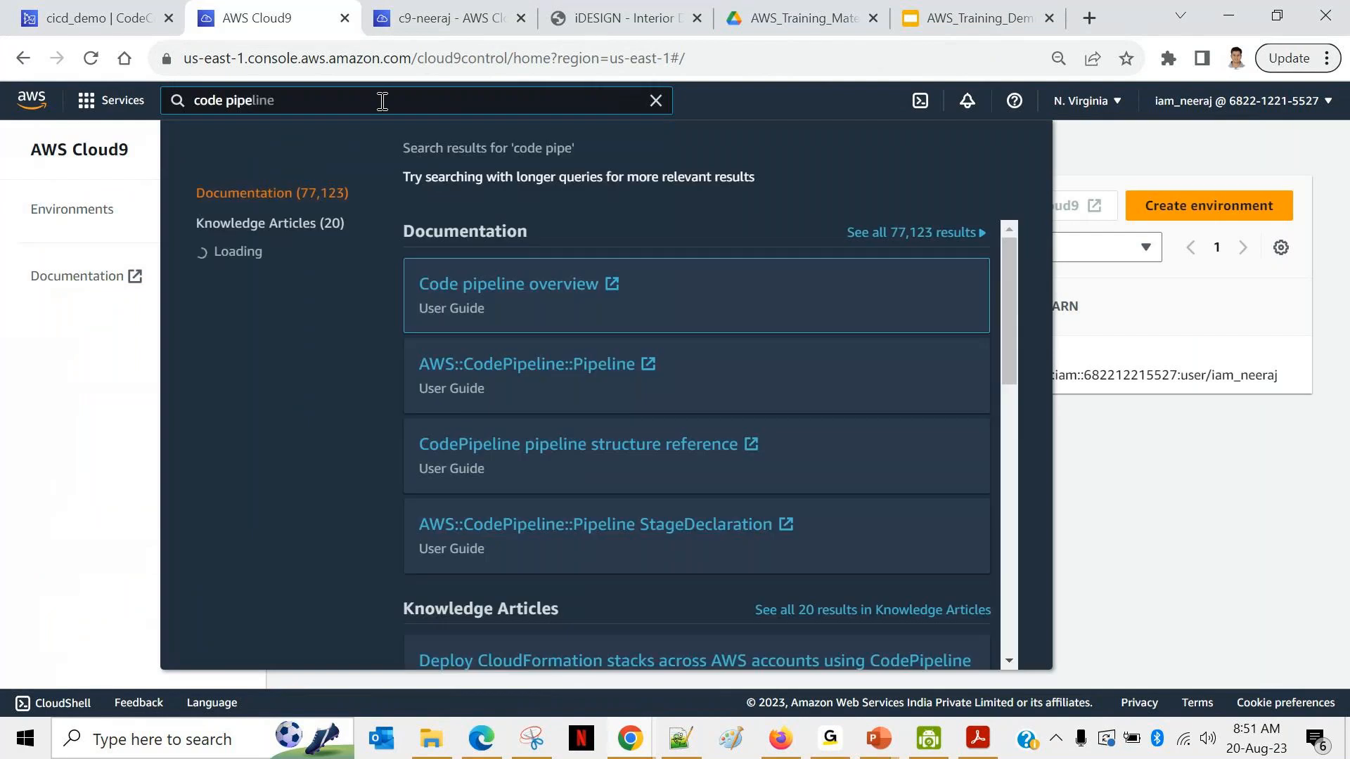
pyautogui.scroll(-3, 488, 281)
pyautogui.scroll(-10, 463, 368)
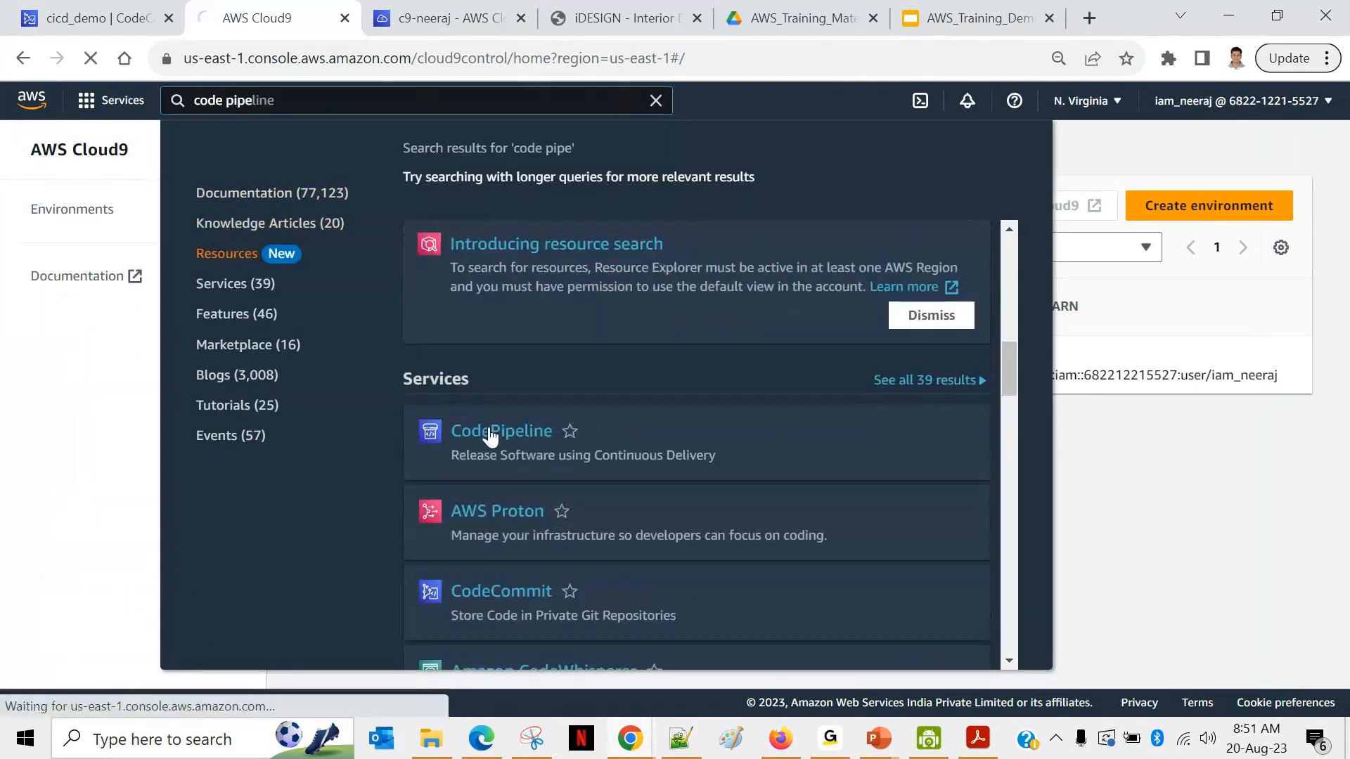
pyautogui.click(489, 431)
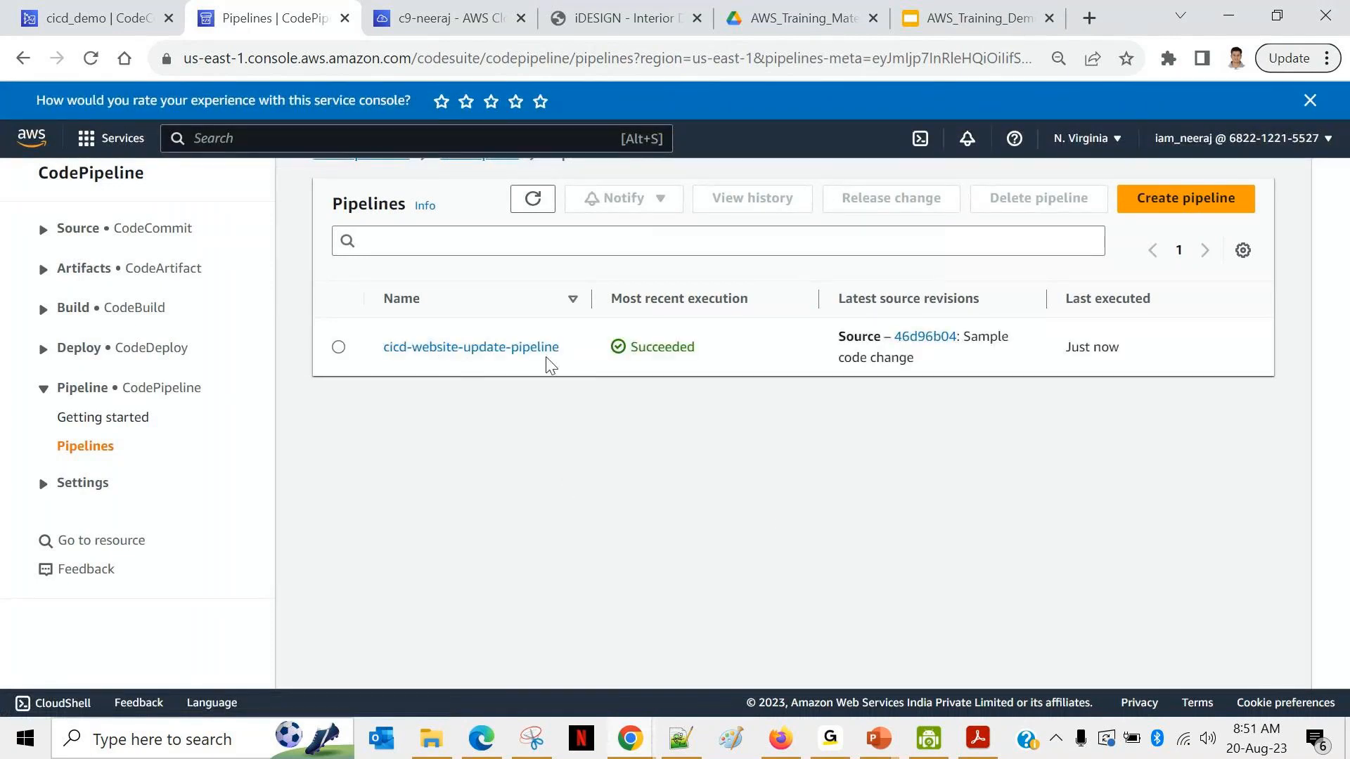
pyautogui.click(483, 350)
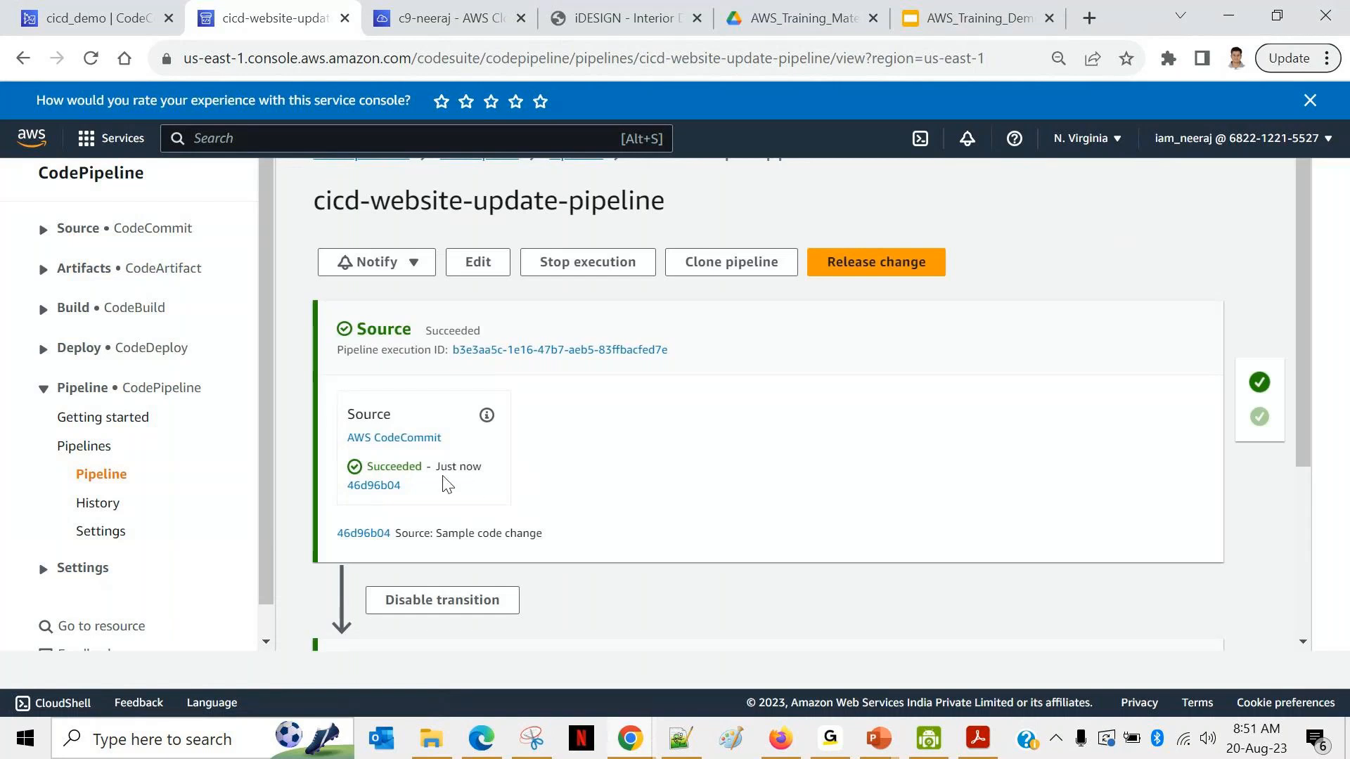
# Step: Check the Source action uses cicd_demo on master, and confirm the S3 Deploy stage succeeded
pyautogui.scroll(-1, 609, 485)
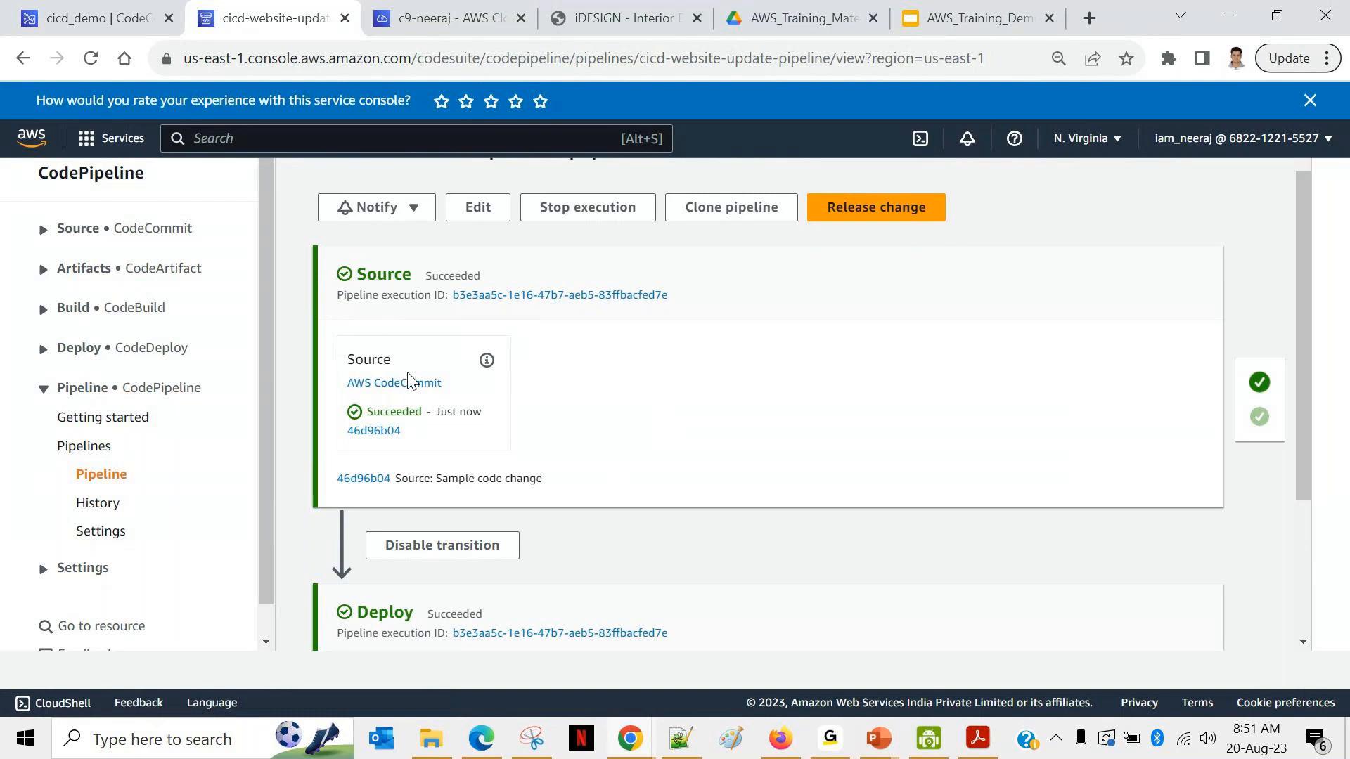
pyautogui.click(487, 361)
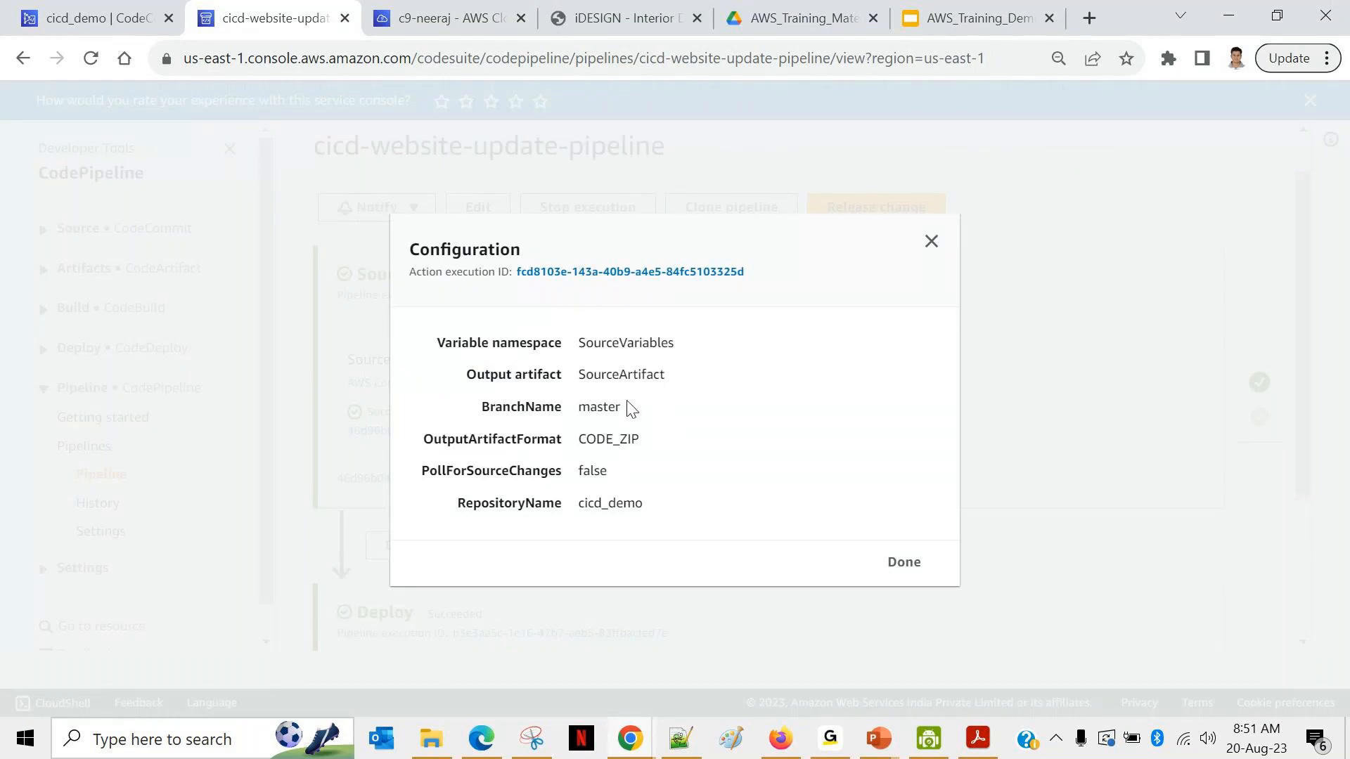
pyautogui.doubleClick(595, 409)
pyautogui.doubleClick(601, 501)
pyautogui.click(931, 242)
pyautogui.scroll(-3, 715, 461)
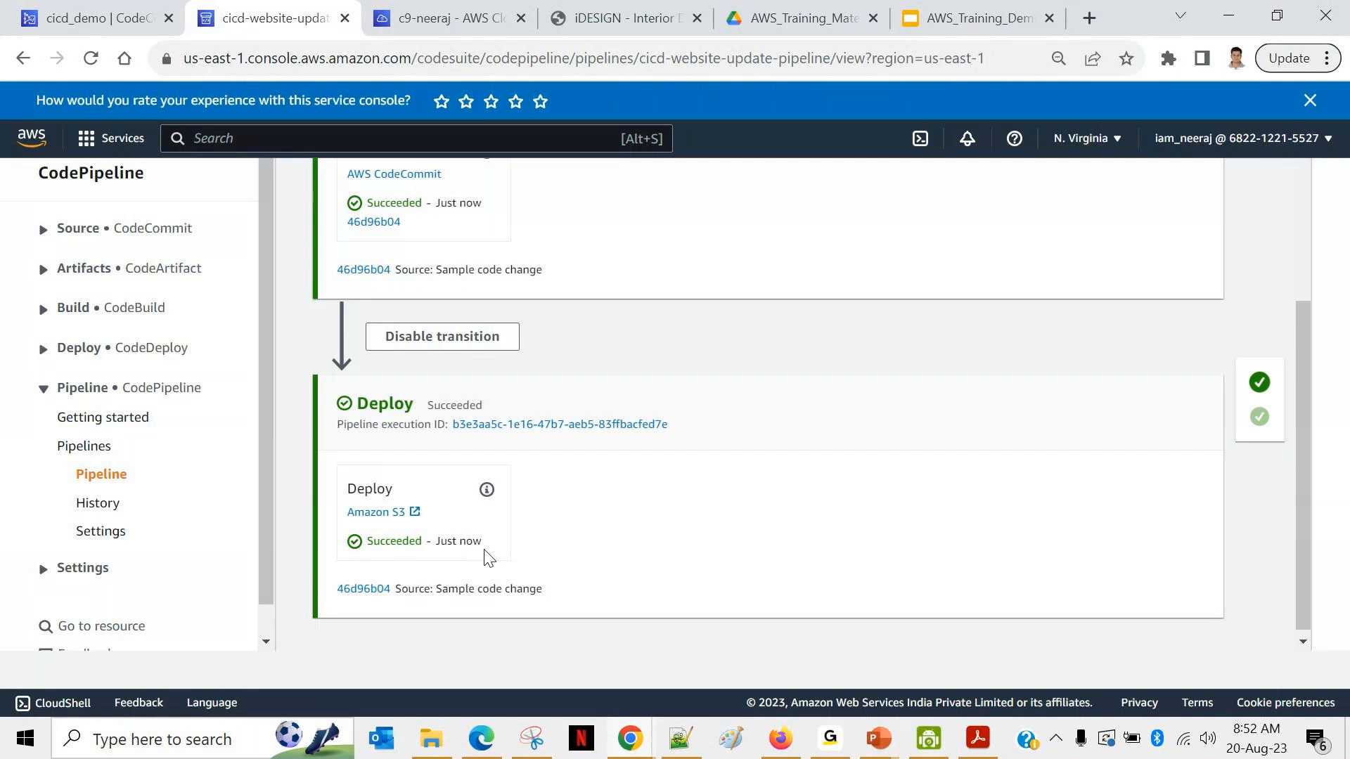
pyautogui.scroll(4, 713, 459)
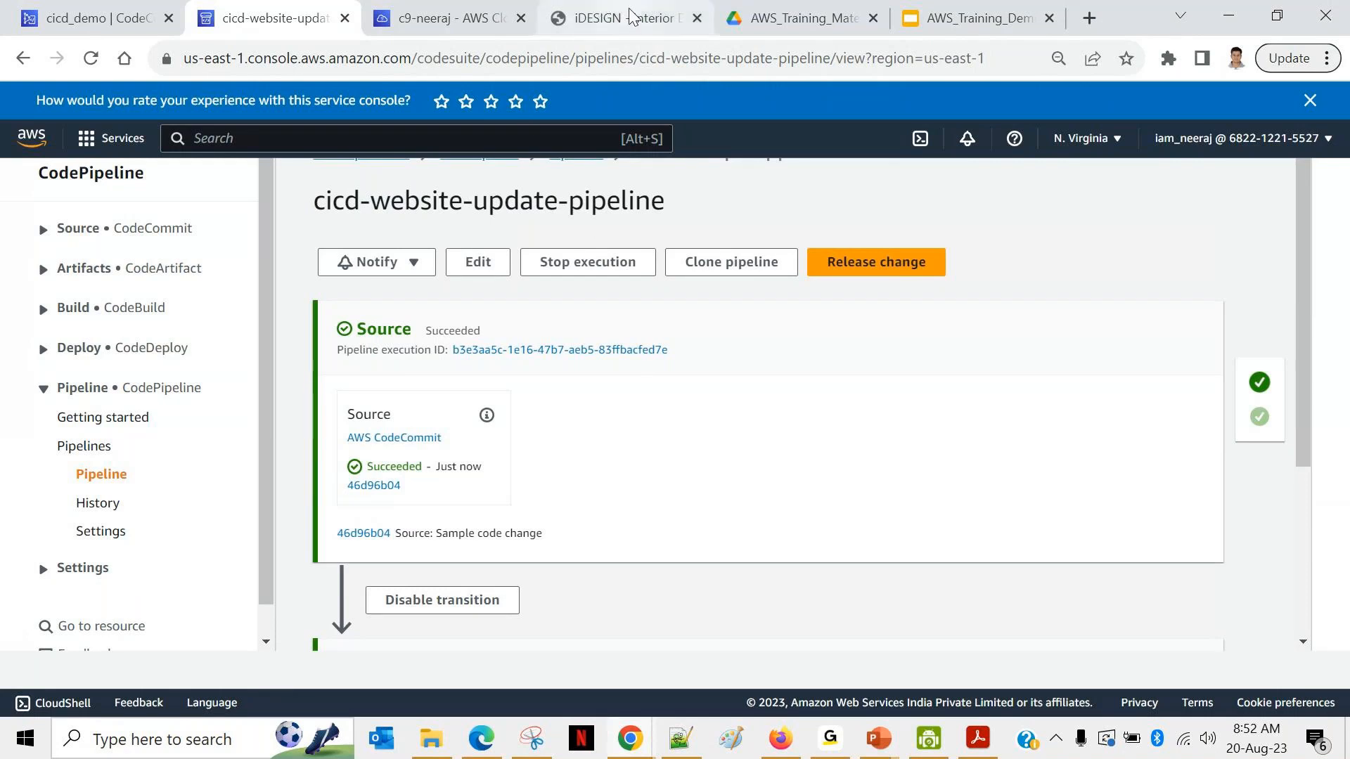
pyautogui.click(601, 14)
# Step: Reload the live iDESIGN site and highlight its updated Email Us heading
pyautogui.click(717, 258)
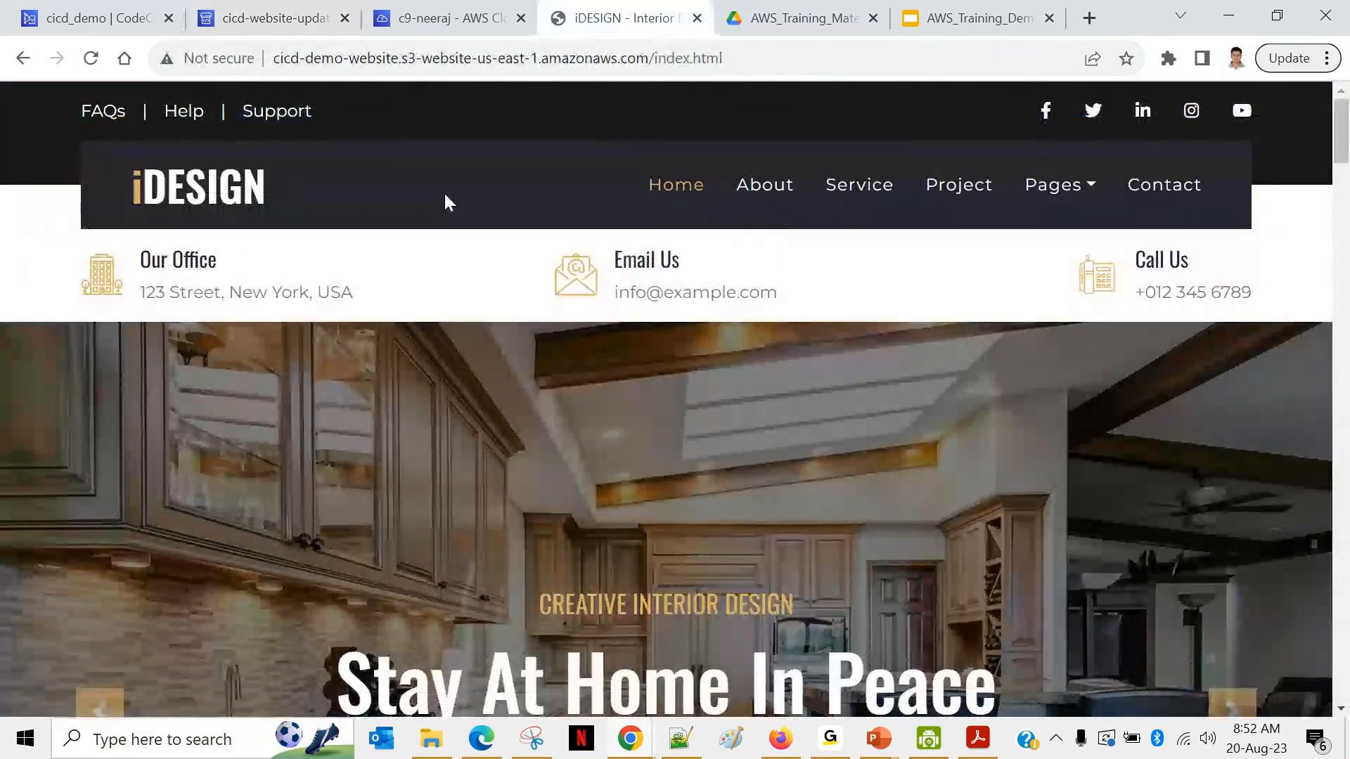
pyautogui.click(90, 65)
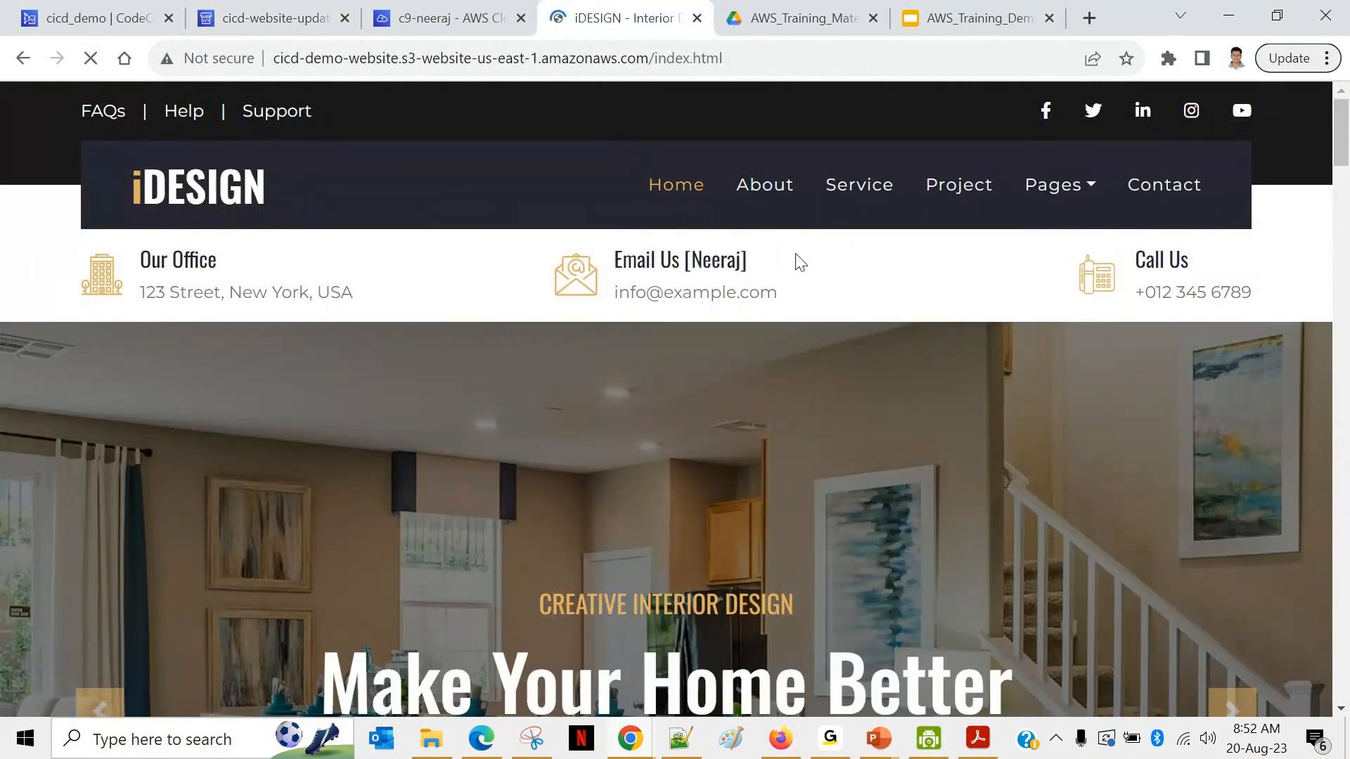
pyautogui.moveTo(766, 267); pyautogui.dragTo(606, 261)
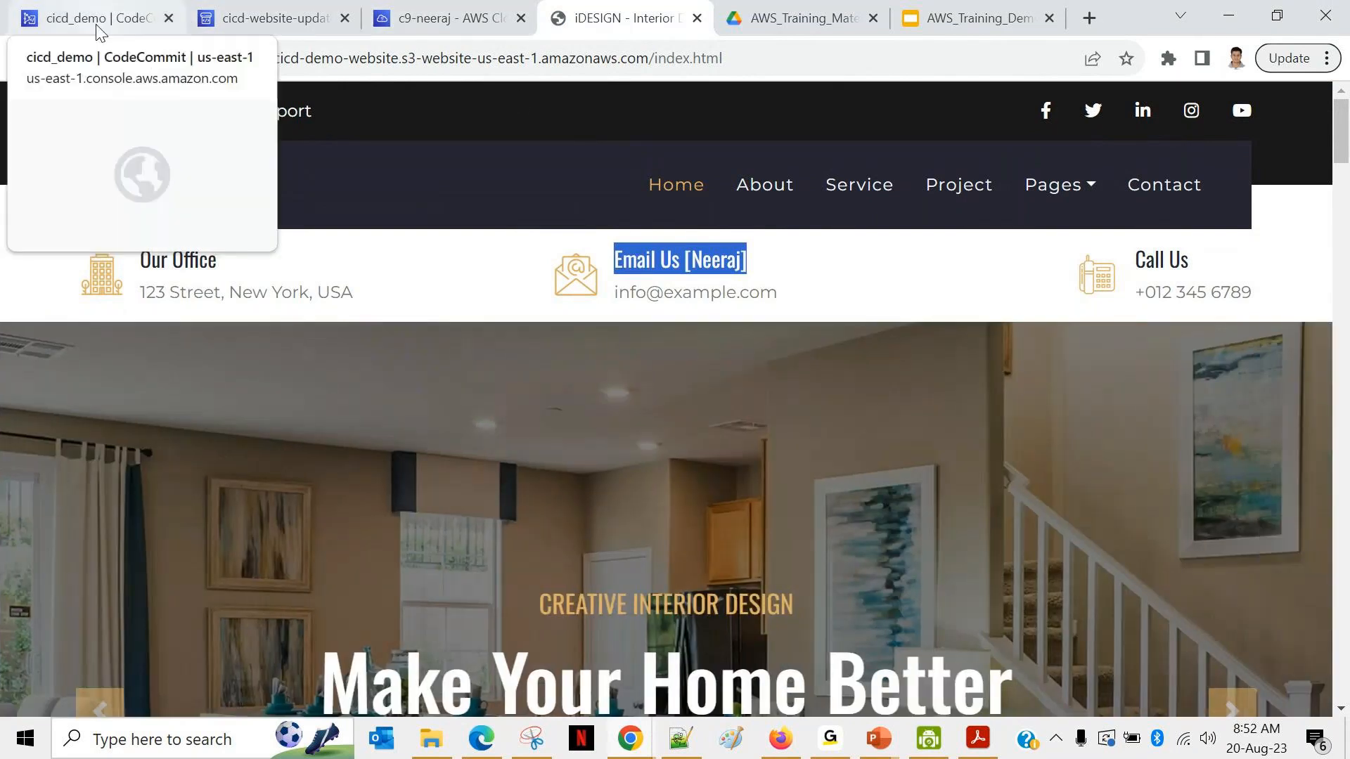
pyautogui.click(97, 21)
# Step: Return to the cicd_demo file list and open index.html
pyautogui.scroll(10, 807, 361)
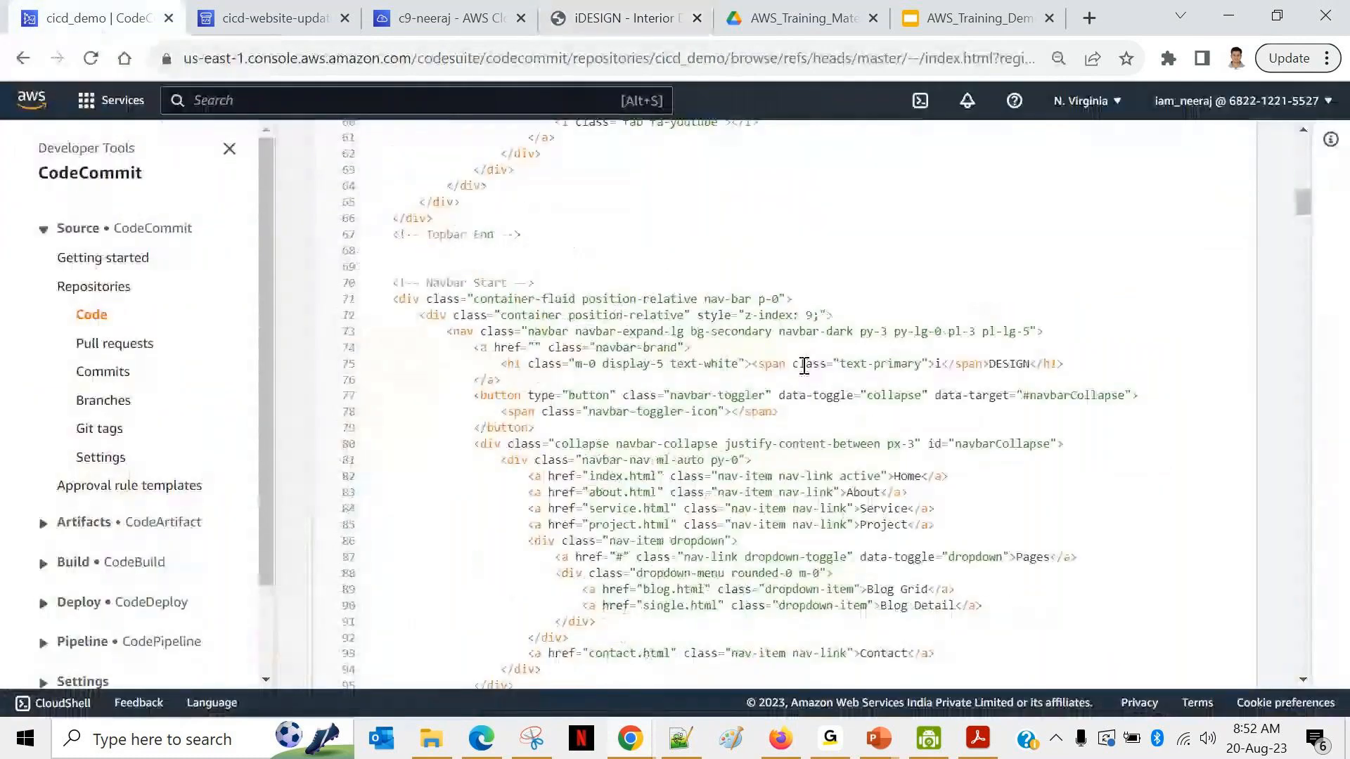
pyautogui.scroll(6, 807, 373)
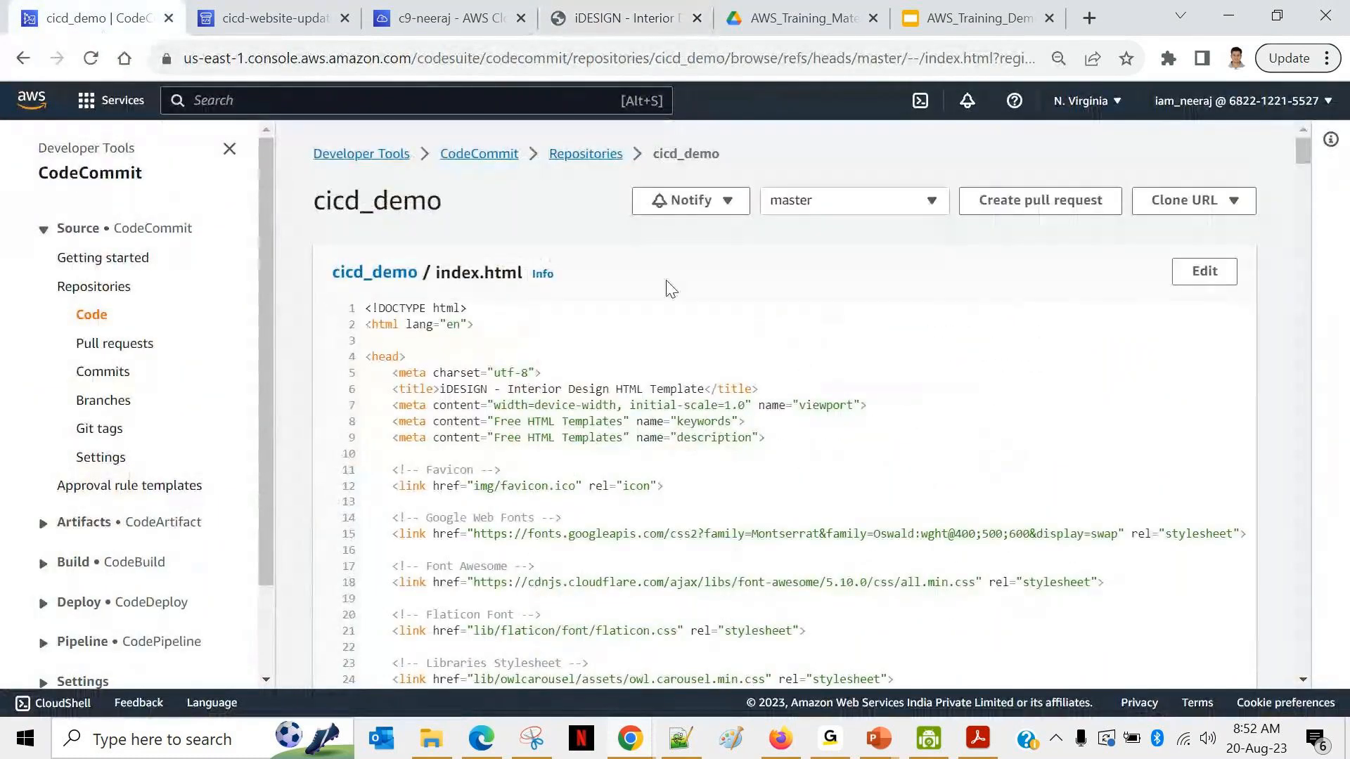
pyautogui.click(383, 273)
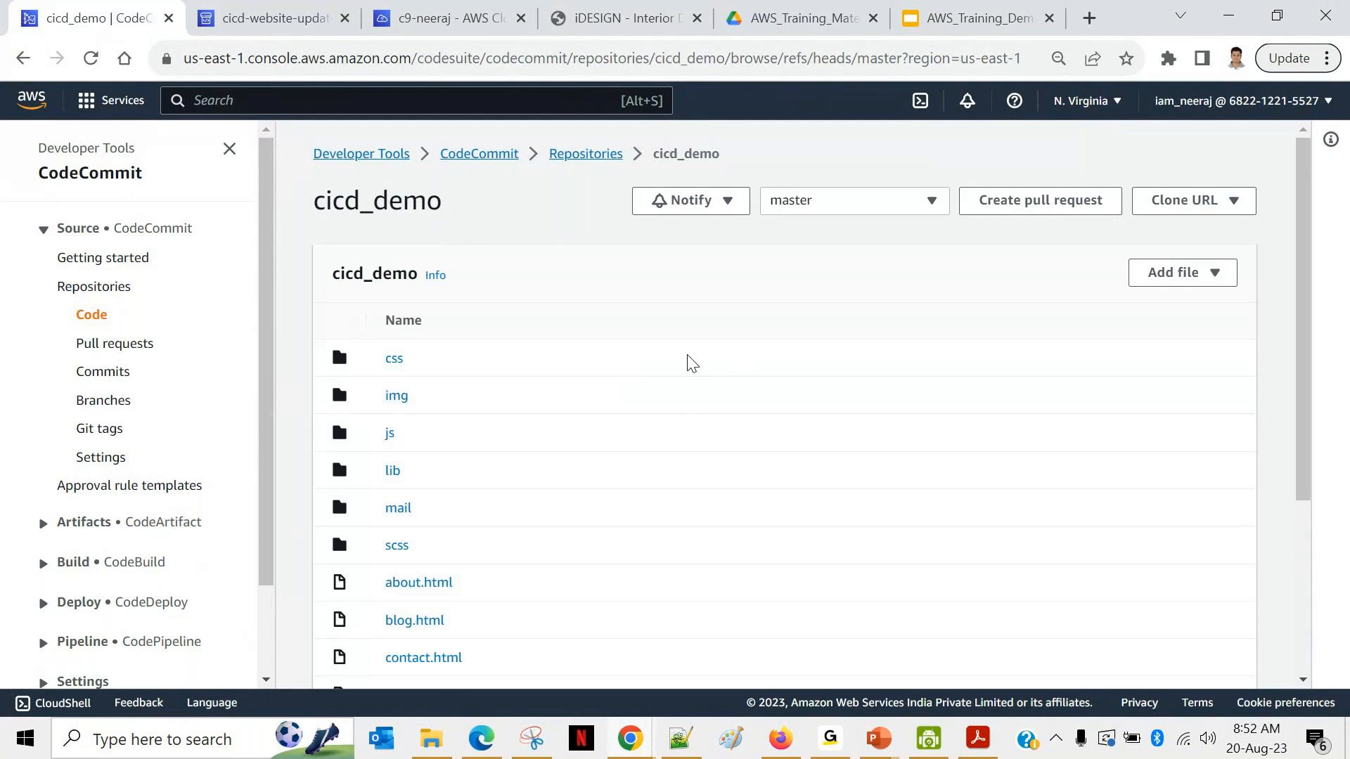
pyautogui.scroll(-2, 642, 428)
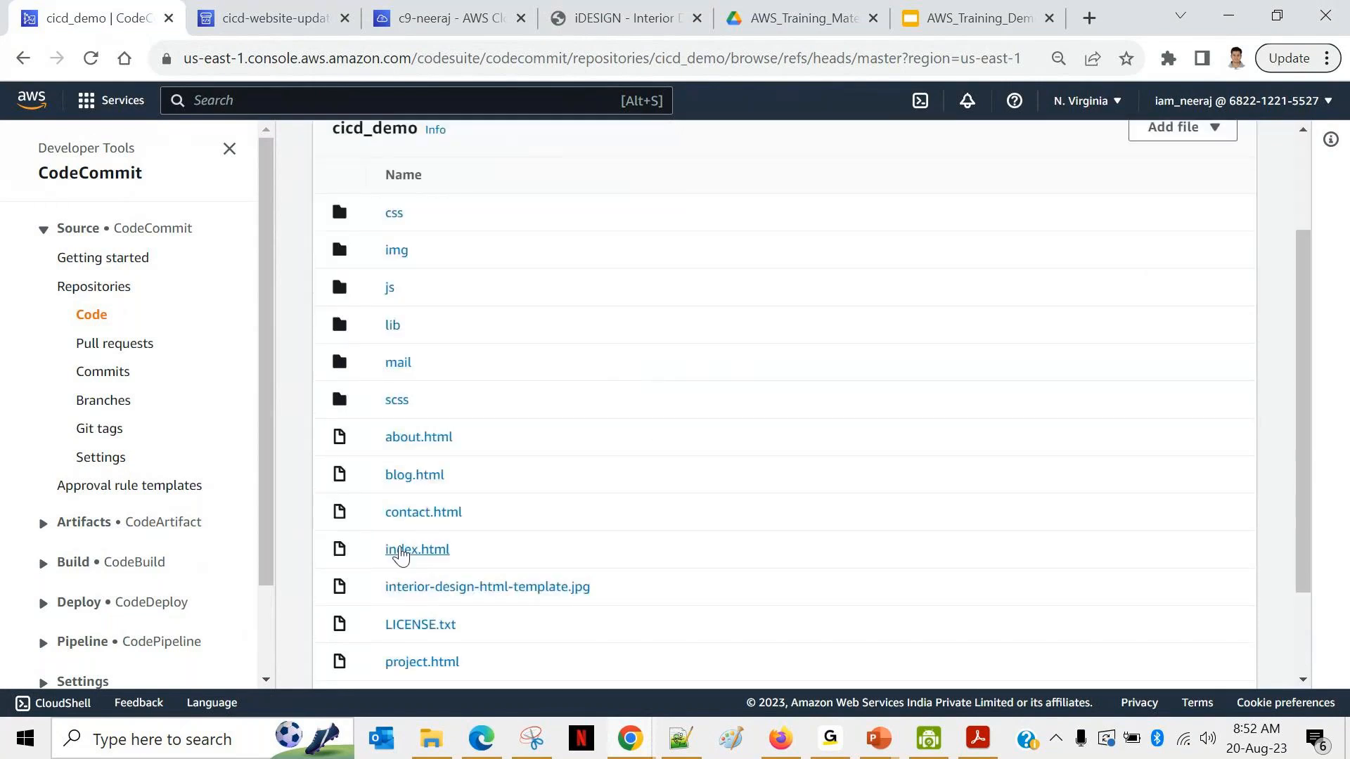
pyautogui.click(401, 552)
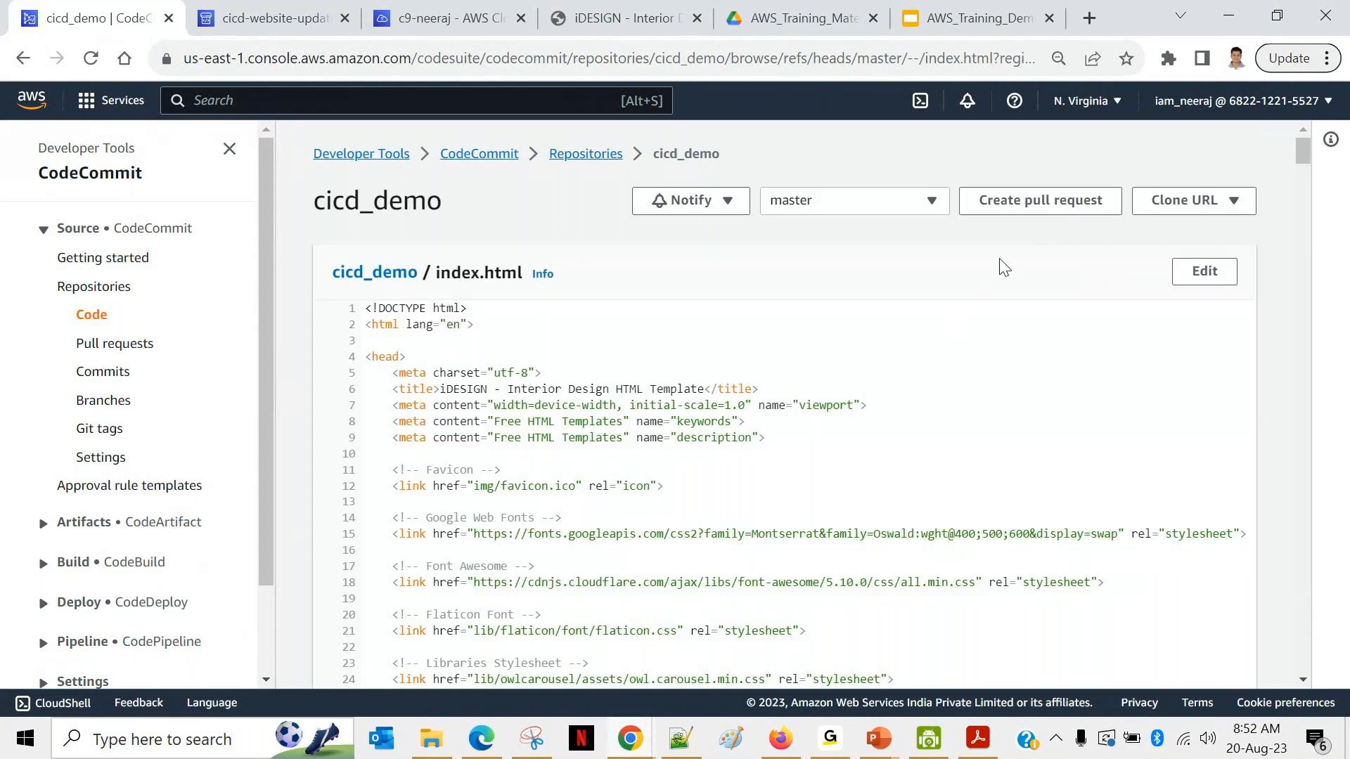
# Step: Scroll through the index.html code, glance at the clone options, and return to the file top
pyautogui.scroll(-3, 1004, 268)
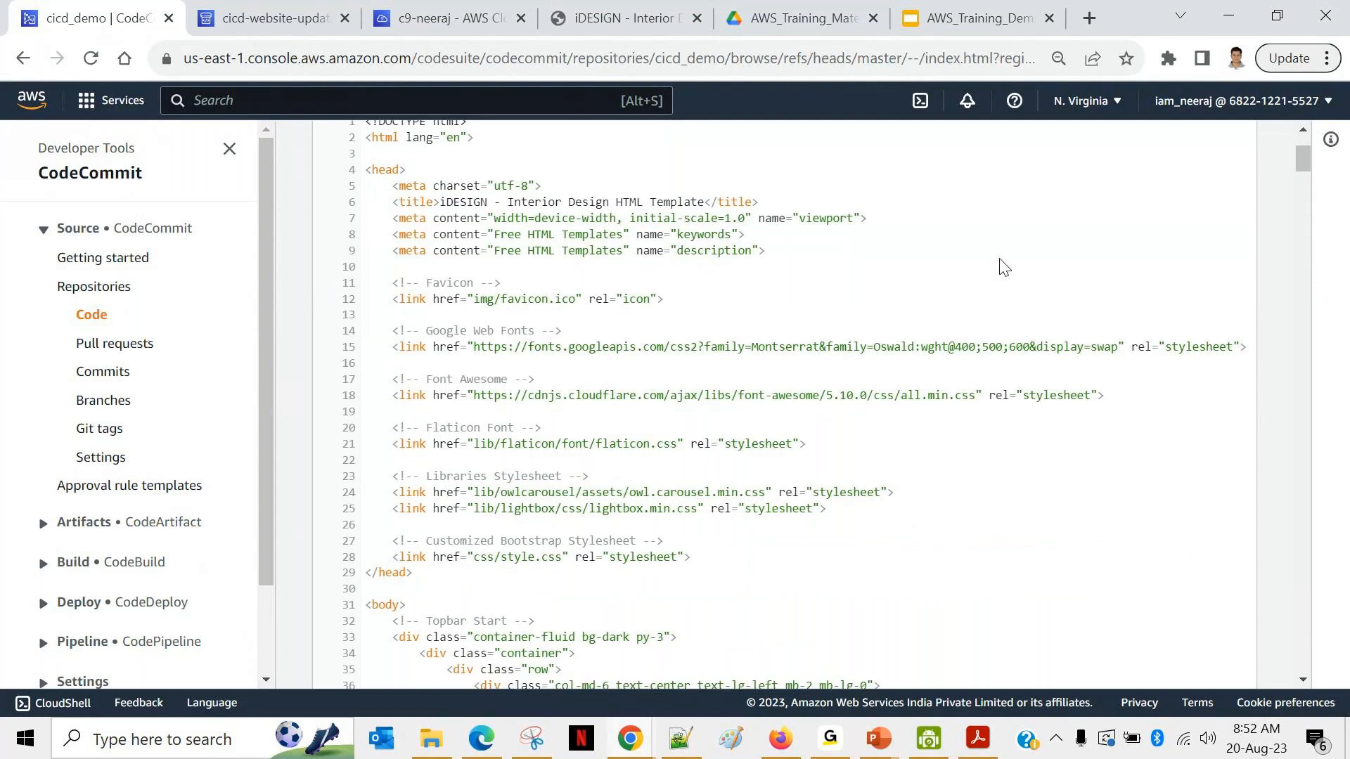
pyautogui.scroll(-20, 1004, 268)
pyautogui.scroll(-20, 1004, 268)
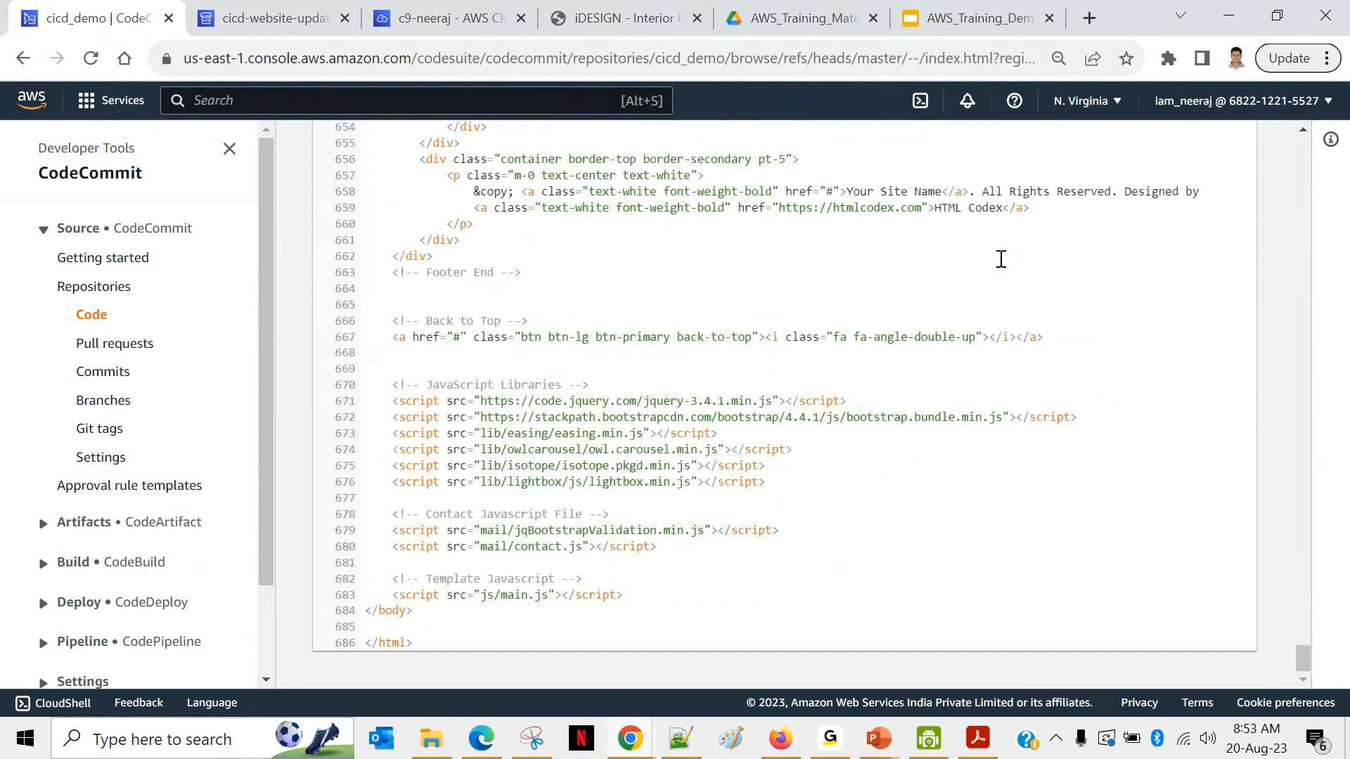
pyautogui.scroll(20, 1001, 260)
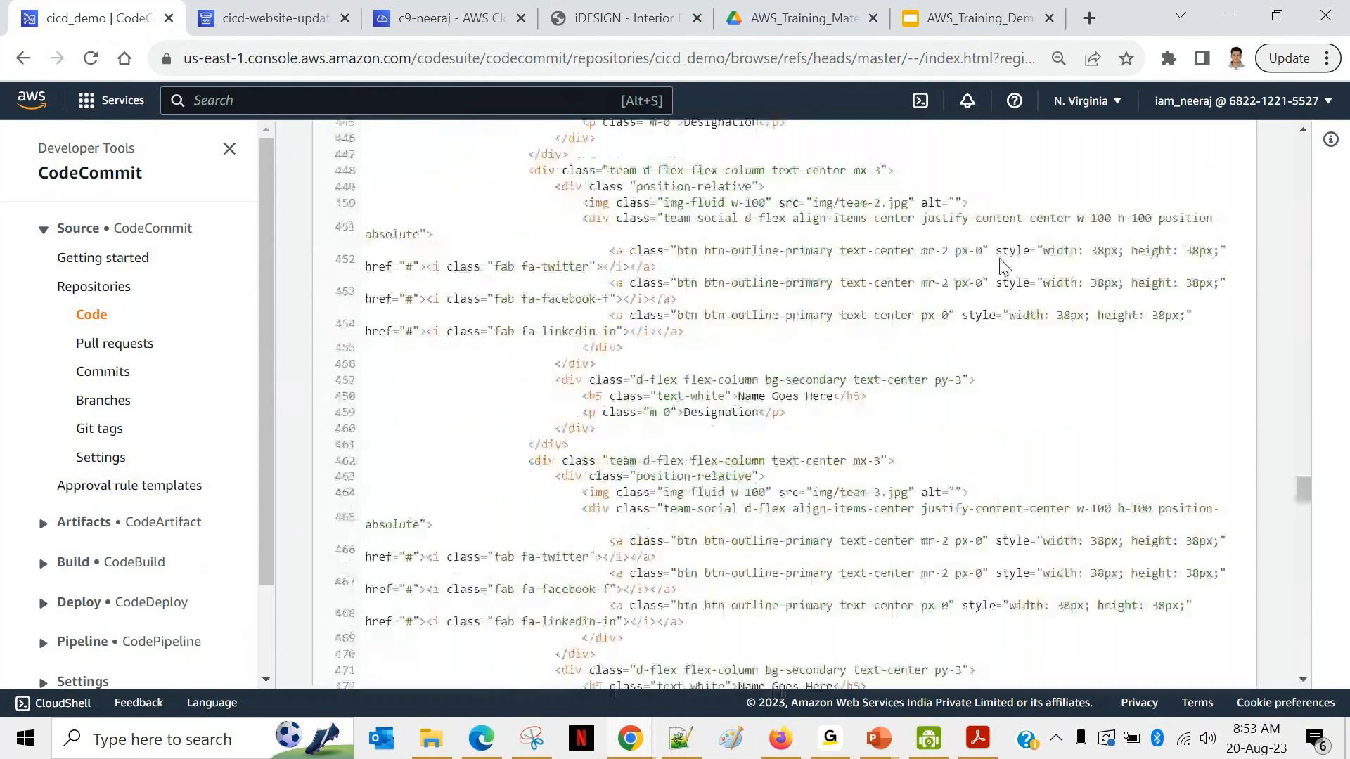
pyautogui.scroll(20, 1004, 267)
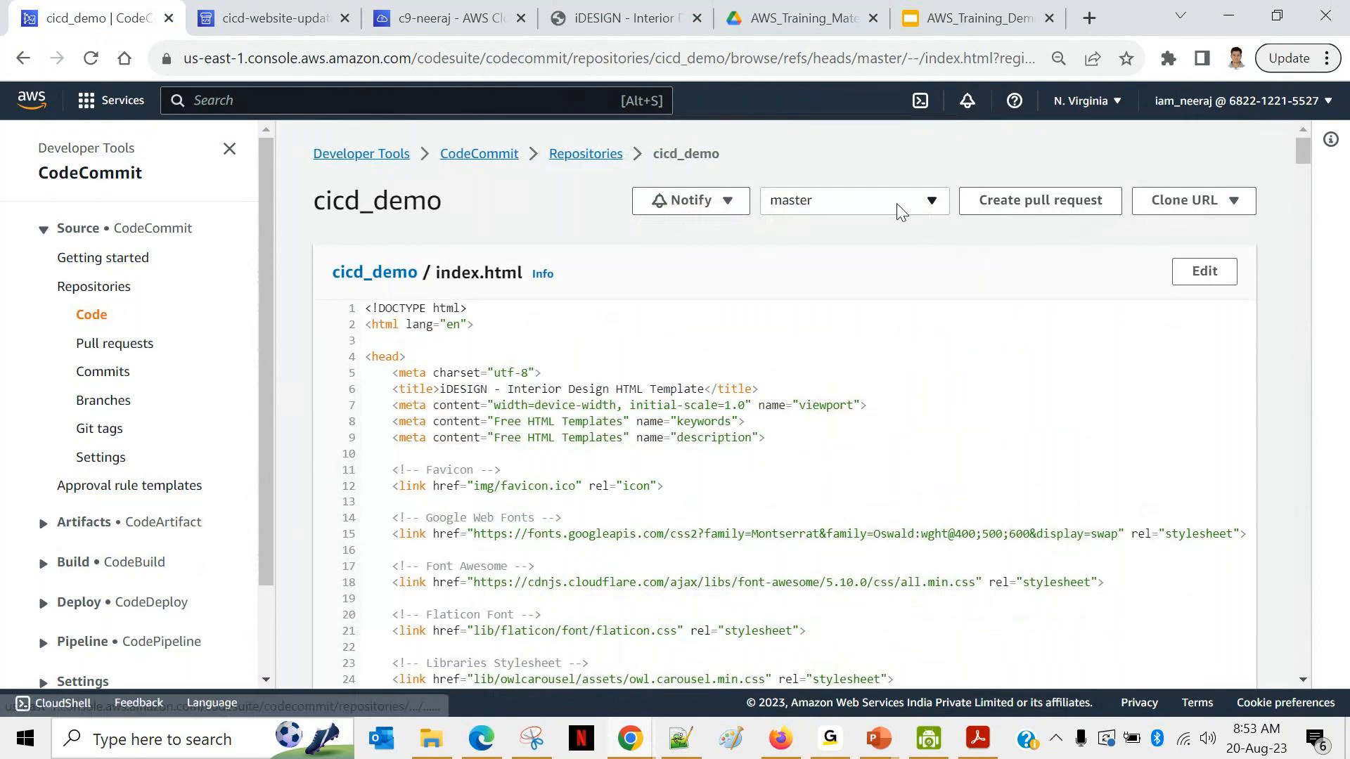
pyautogui.click(1177, 201)
pyautogui.click(1030, 248)
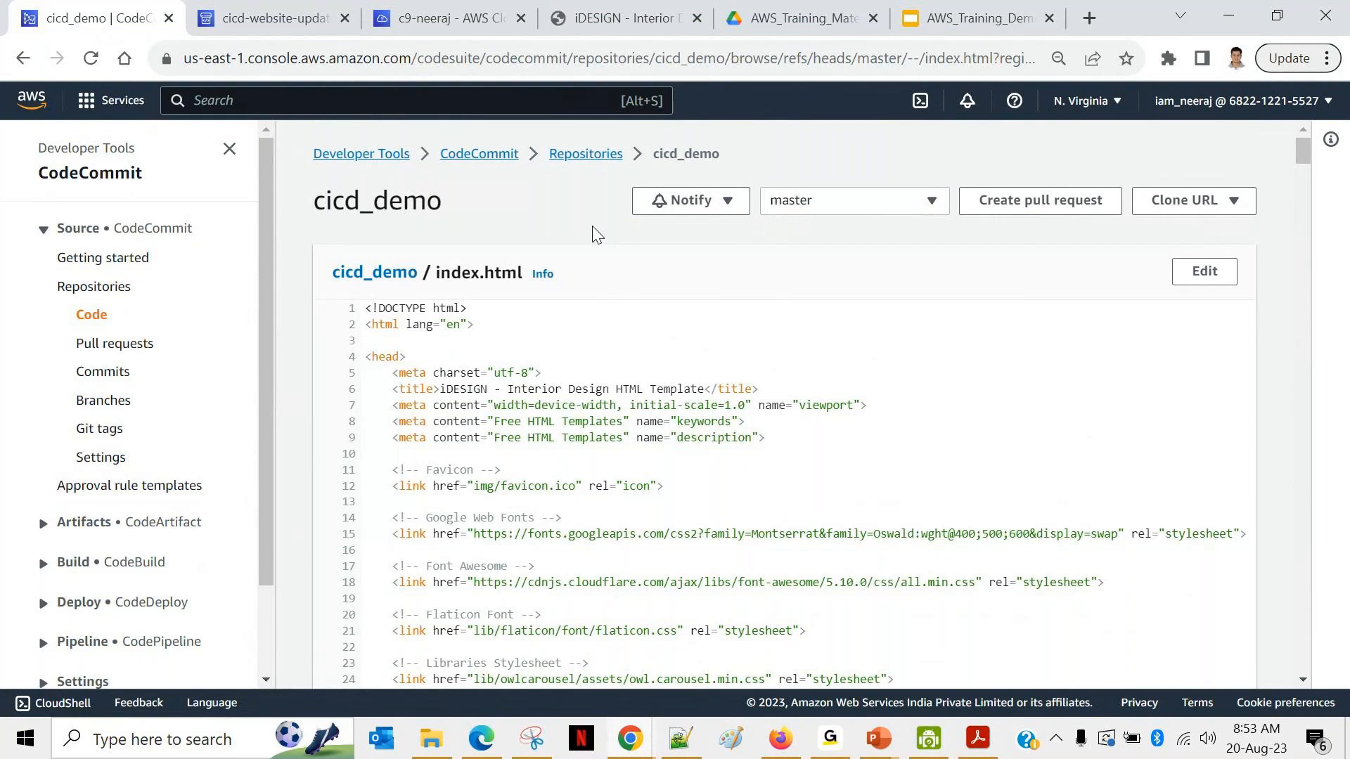
pyautogui.scroll(-5, 596, 234)
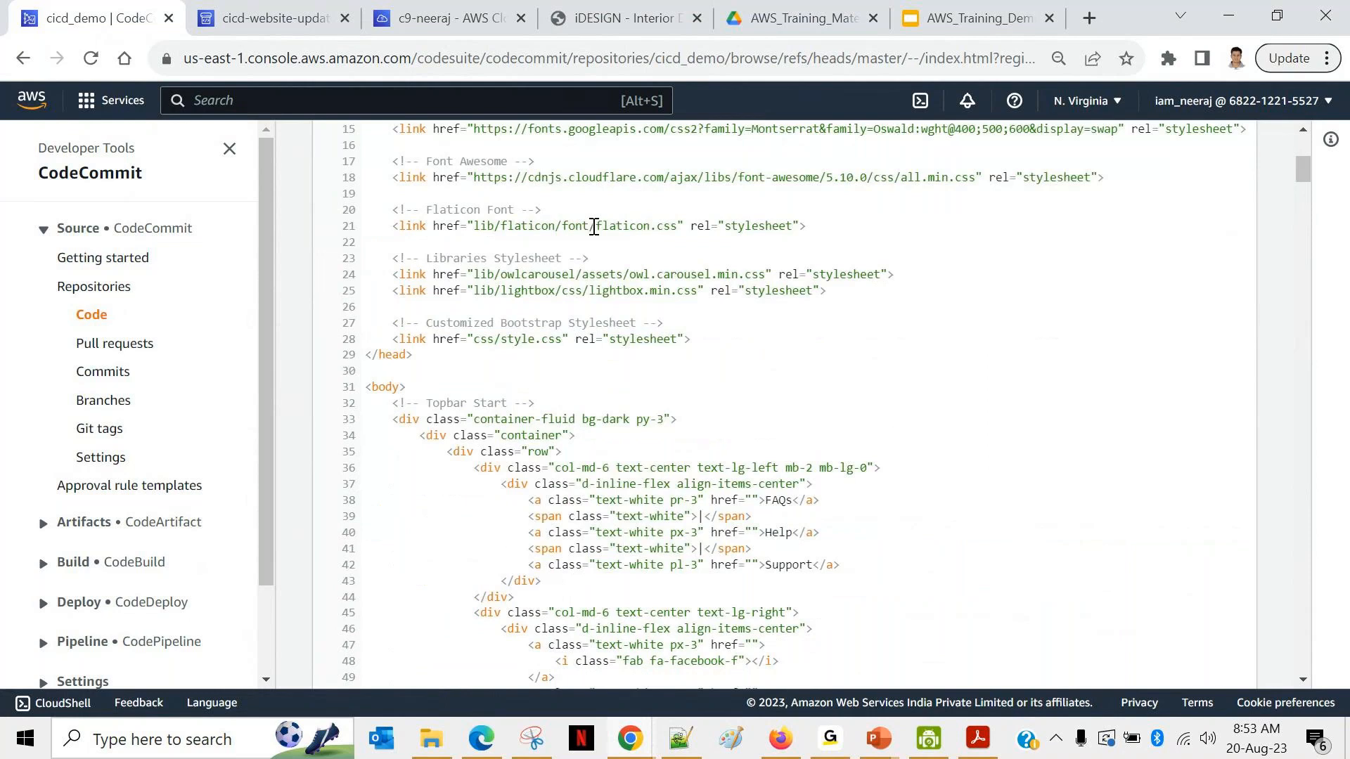
pyautogui.scroll(-10, 597, 471)
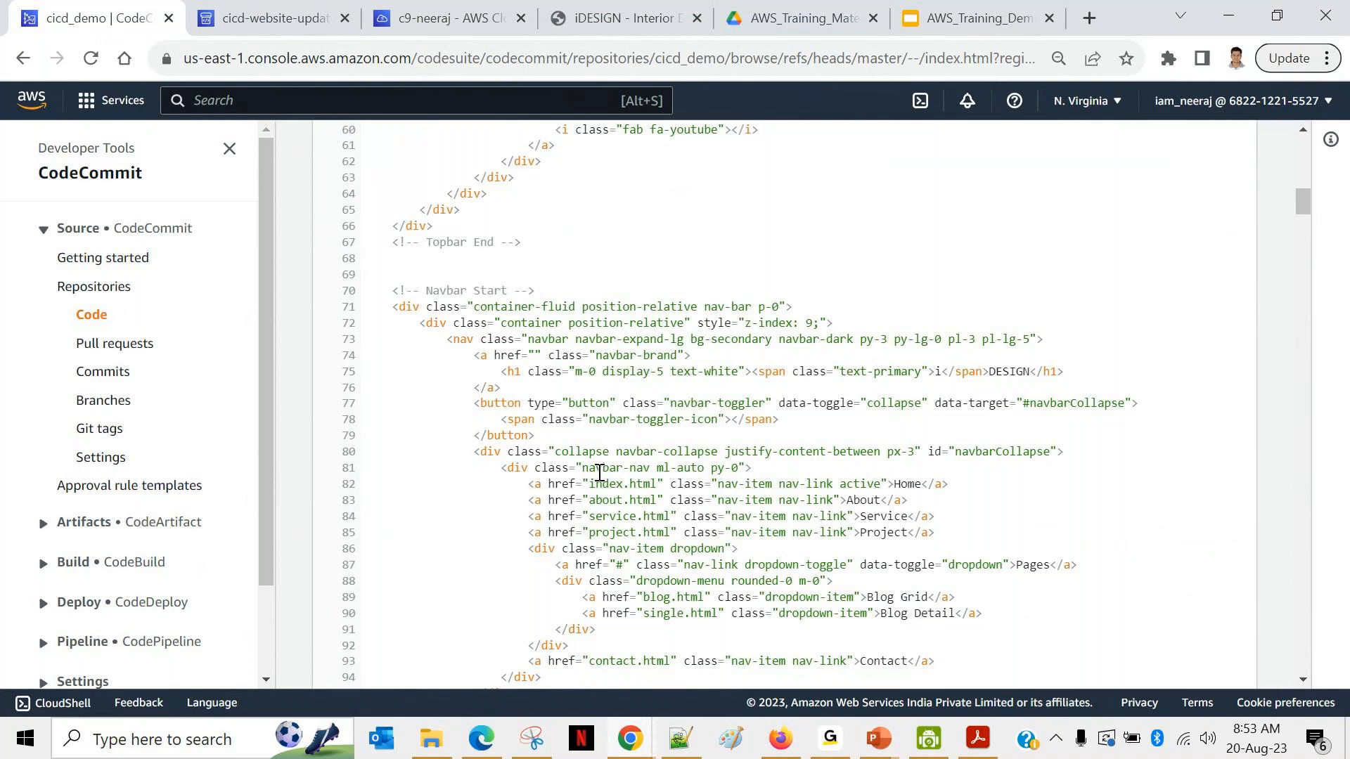
pyautogui.scroll(15, 858, 232)
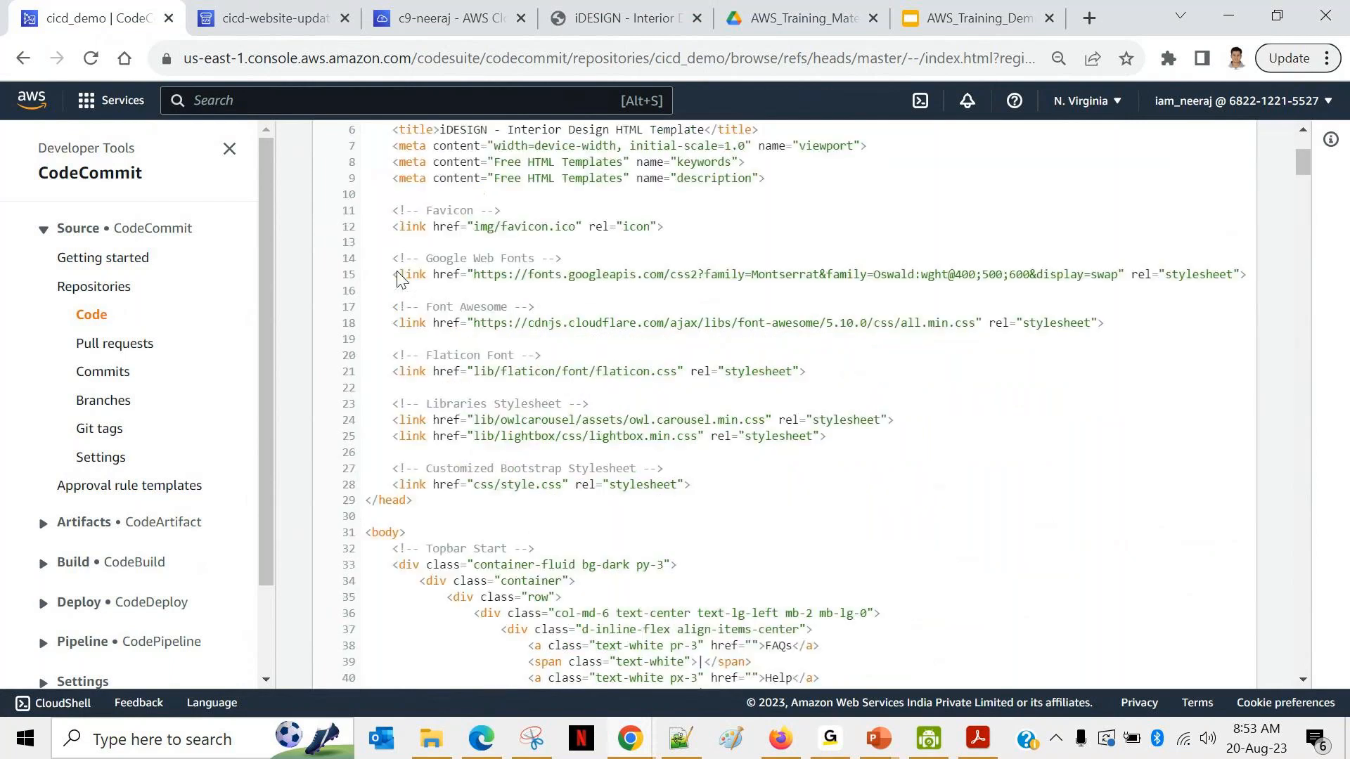
# Step: Open index.html in the editor and delete the bracketed name after Email Us on line 119
pyautogui.click(1202, 273)
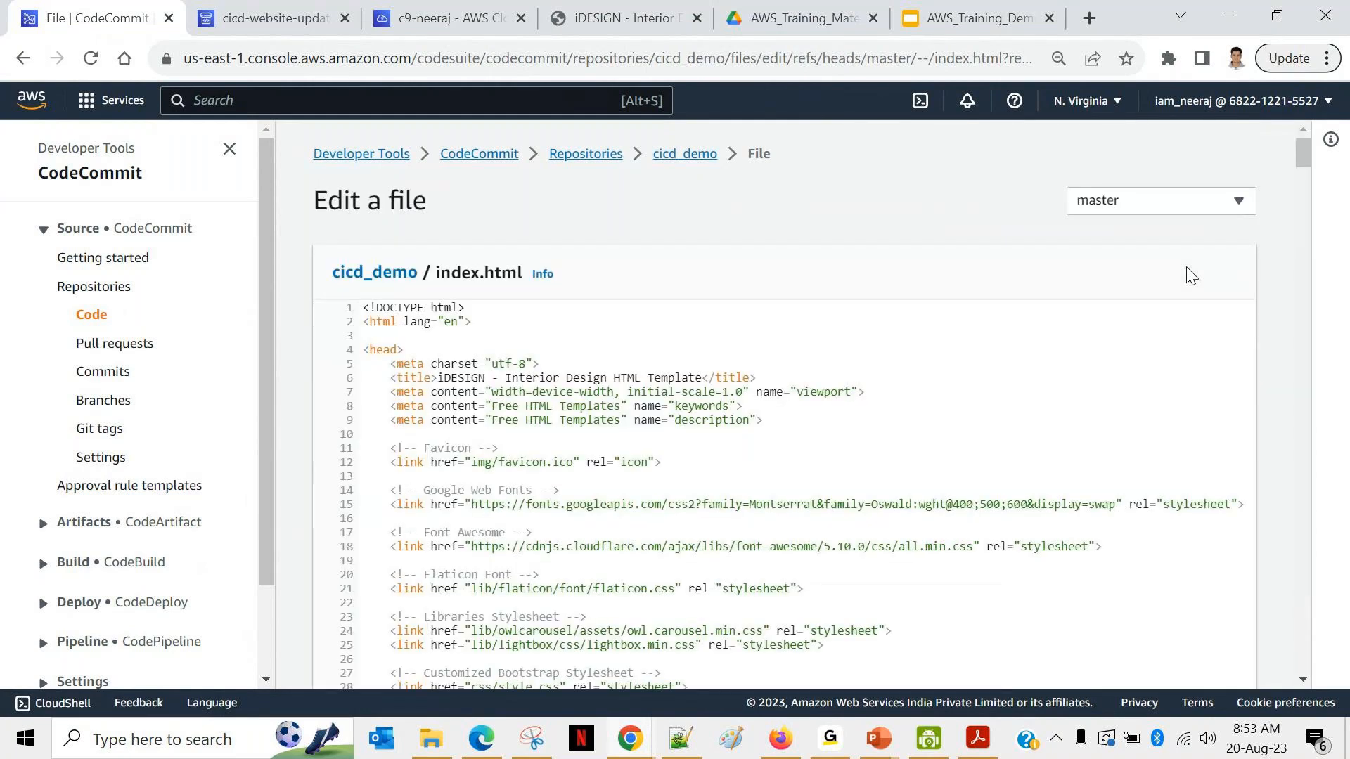
pyautogui.scroll(-4, 1188, 271)
pyautogui.scroll(-10, 1188, 267)
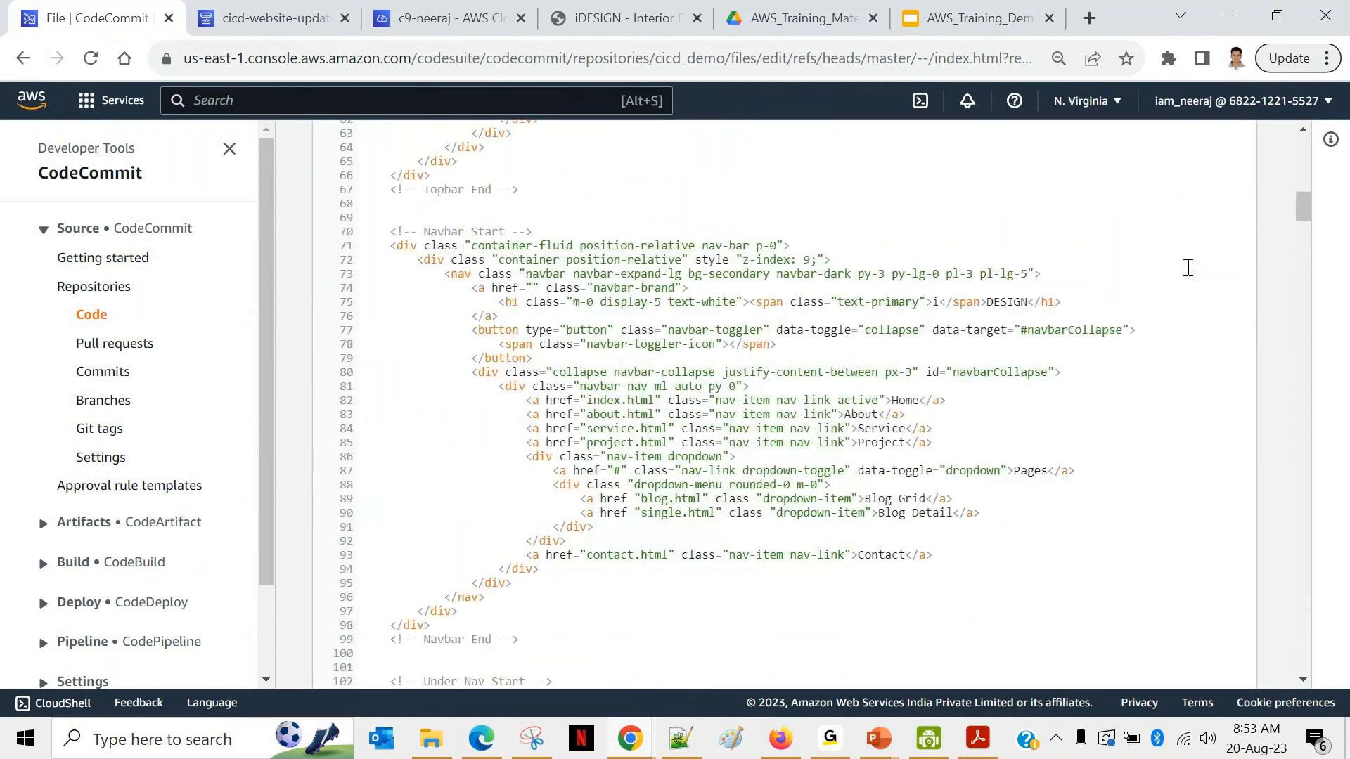
pyautogui.scroll(-6, 1188, 267)
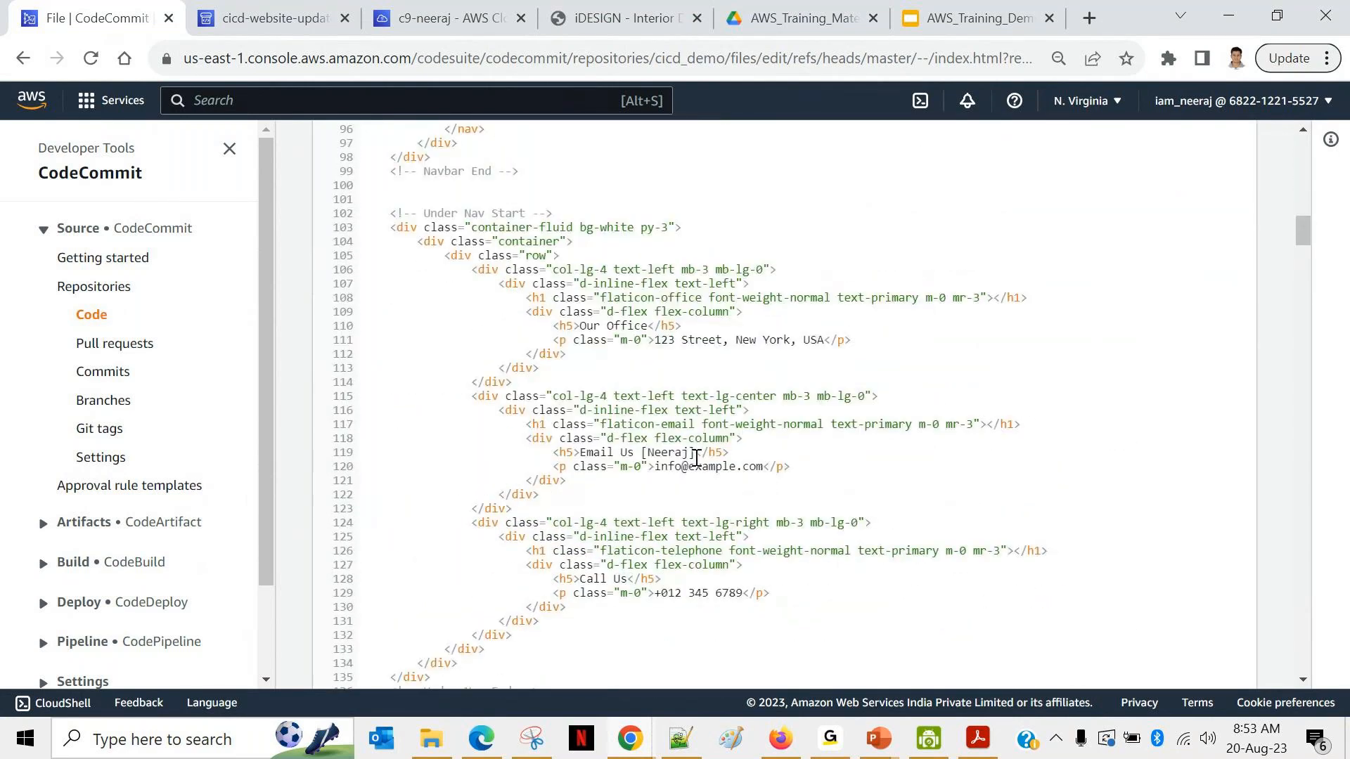
pyautogui.click(696, 458)
pyautogui.press('BackSpace')
pyautogui.press('BackSpace')
pyautogui.press('BackSpace')
pyautogui.press('BackSpace')
pyautogui.press('BackSpace')
pyautogui.press('BackSpace')
pyautogui.press('BackSpace')
pyautogui.press('BackSpace')
# Step: Replace the contact e-mail prefix on line 120 with a different name and scroll to the commit form
pyautogui.press('BackSpace')
pyautogui.click(680, 467)
pyautogui.press('BackSpace')
pyautogui.press('BackSpace')
pyautogui.press('BackSpace')
pyautogui.press('BackSpace')
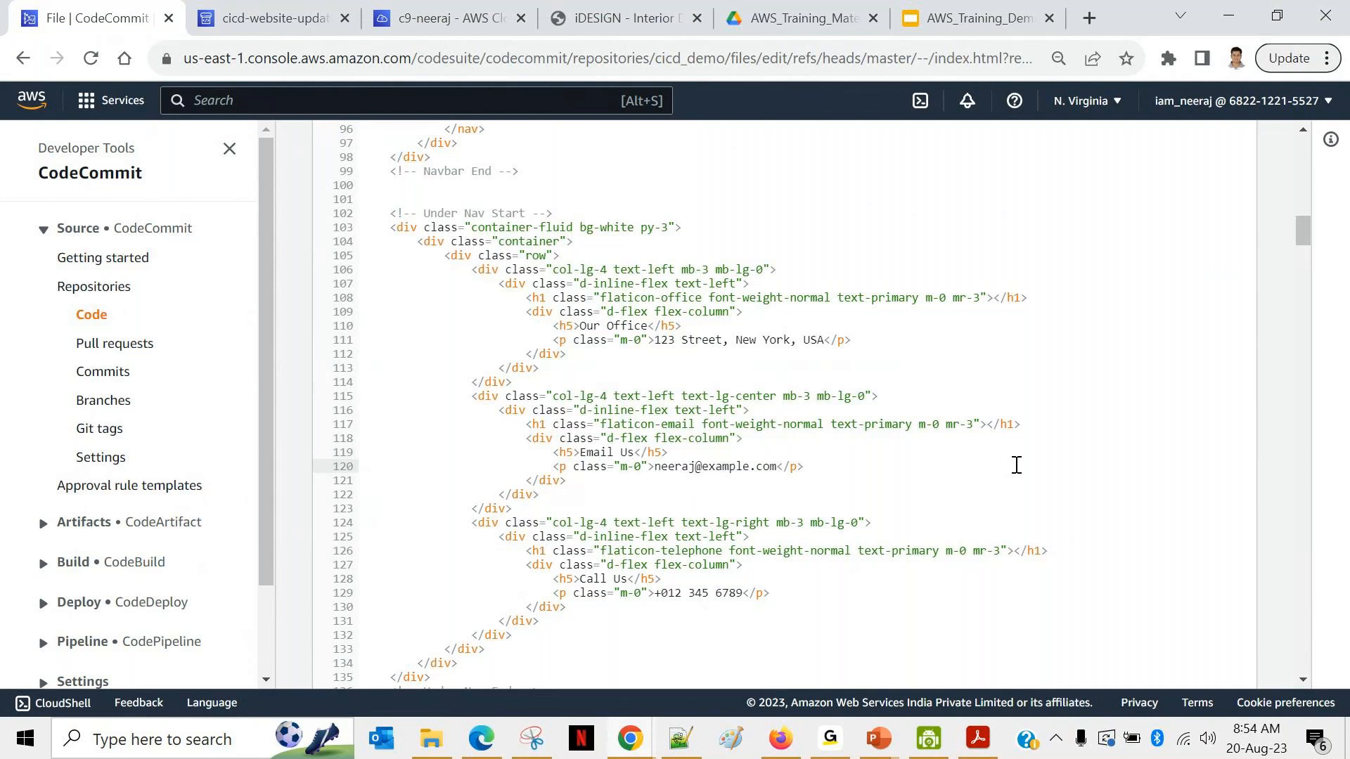
pyautogui.scroll(-4, 1017, 465)
pyautogui.scroll(-20, 1016, 466)
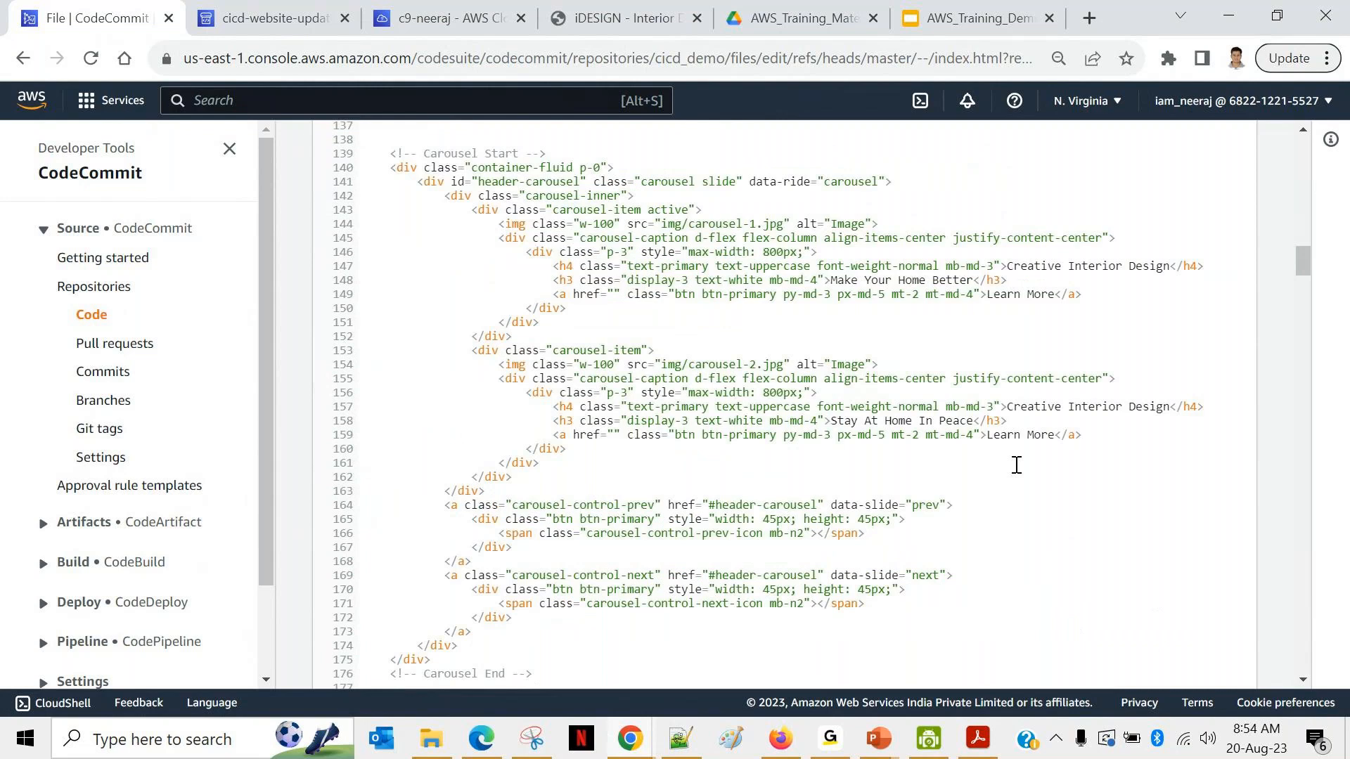
pyautogui.scroll(-20, 1017, 466)
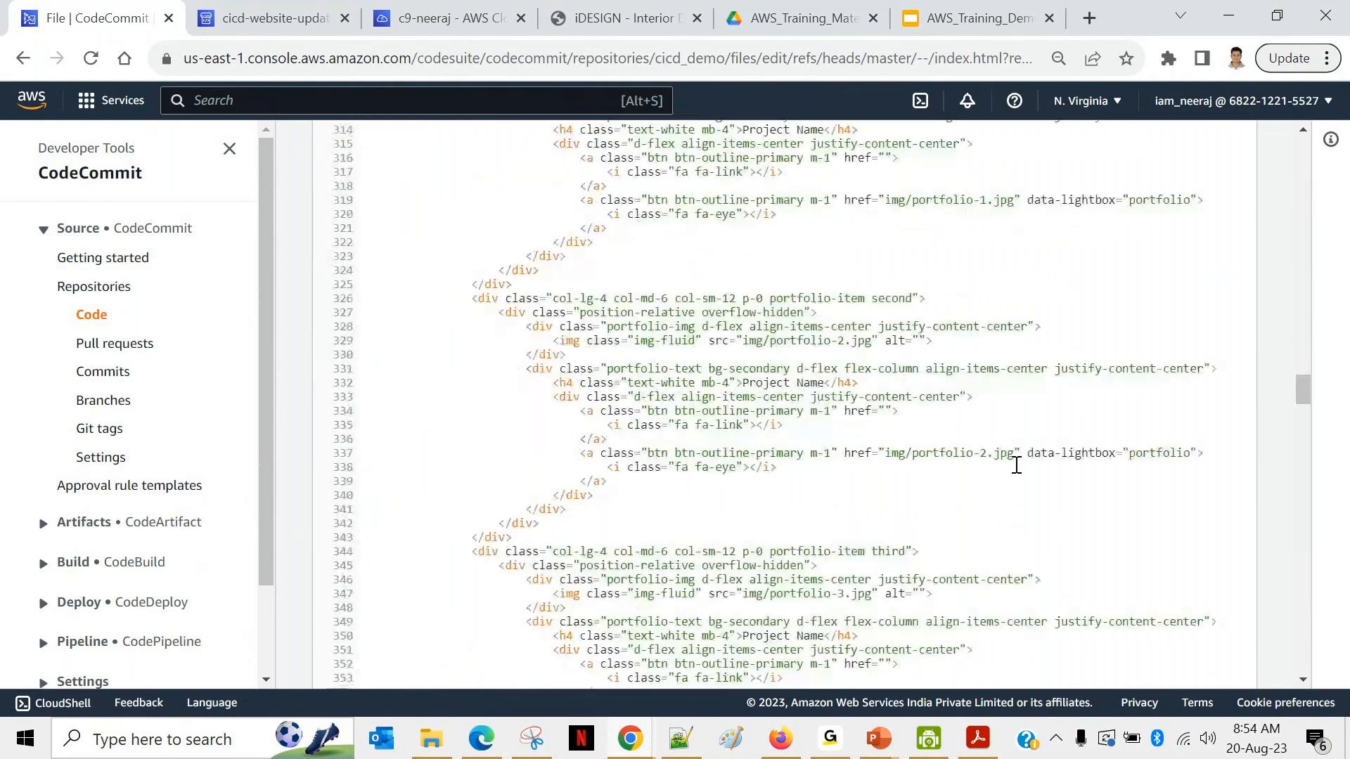
pyautogui.scroll(-20, 1016, 465)
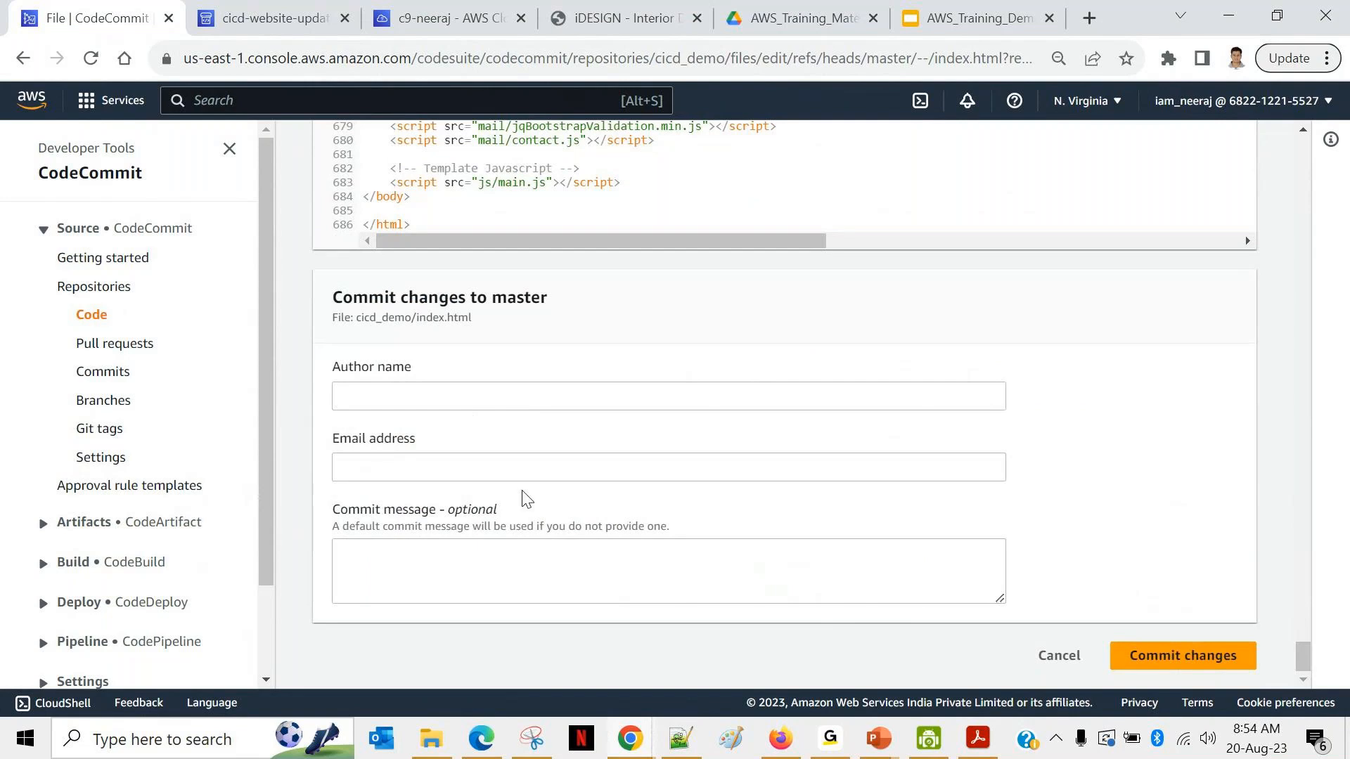
# Step: Commit the index.html revert to master with author name, e-mail and message 'Reverting the code changes..'
pyautogui.click(407, 388)
pyautogui.write('Neeraj')
pyautogui.click(365, 457)
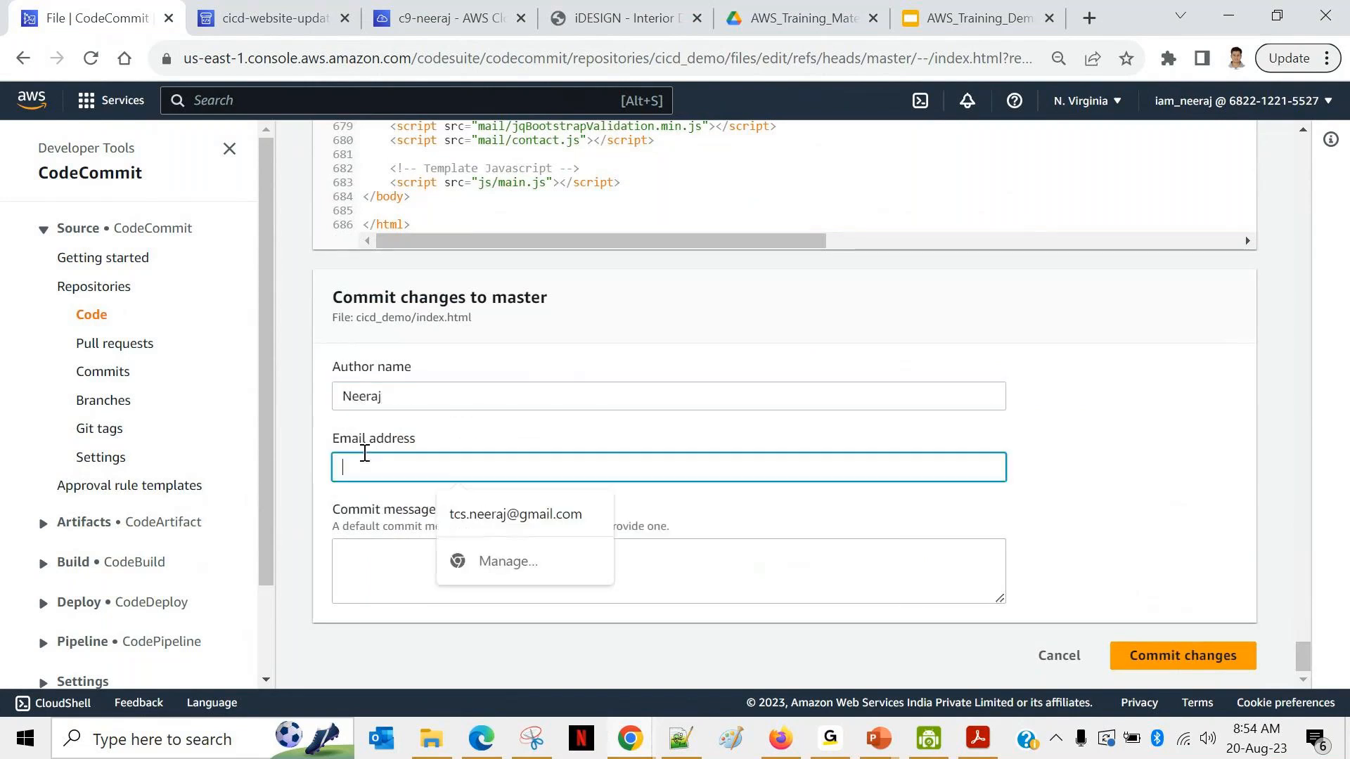
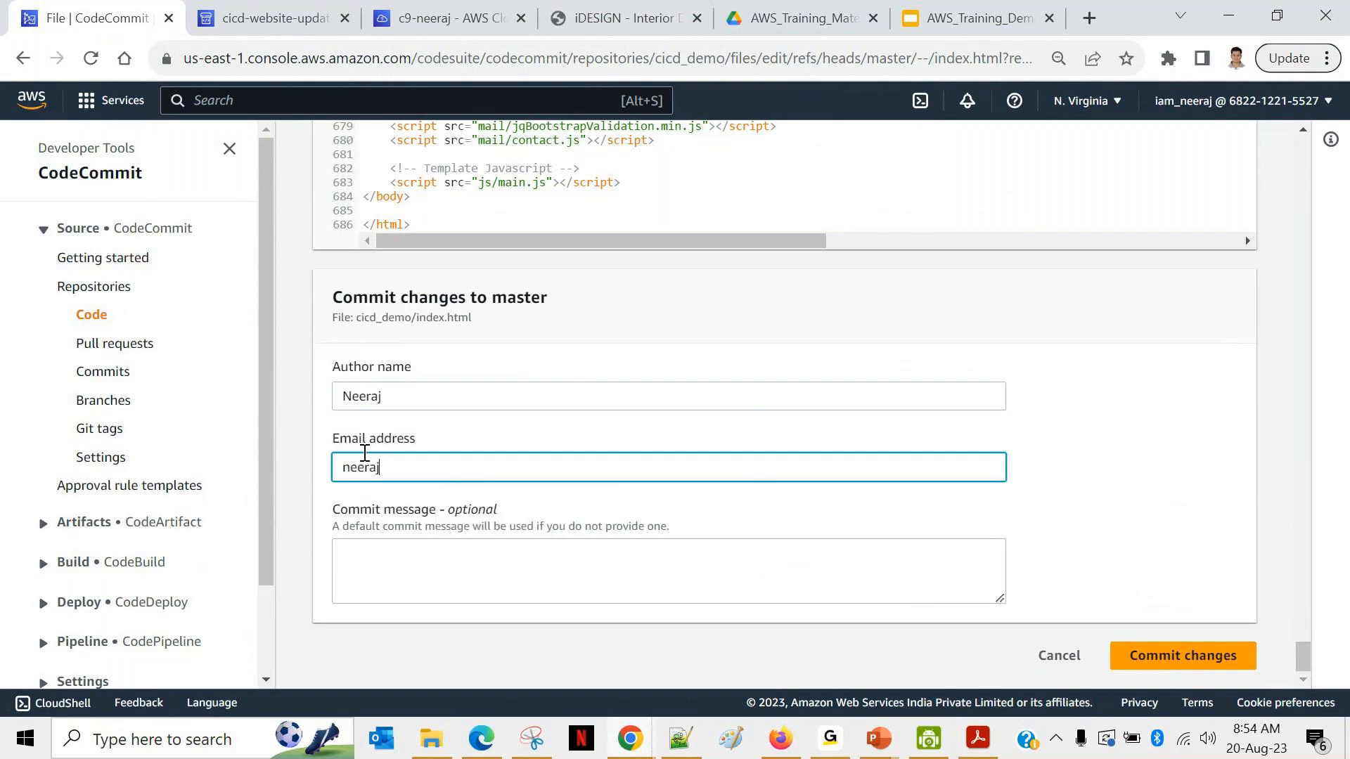
pyautogui.click(364, 570)
pyautogui.write('Reverti')
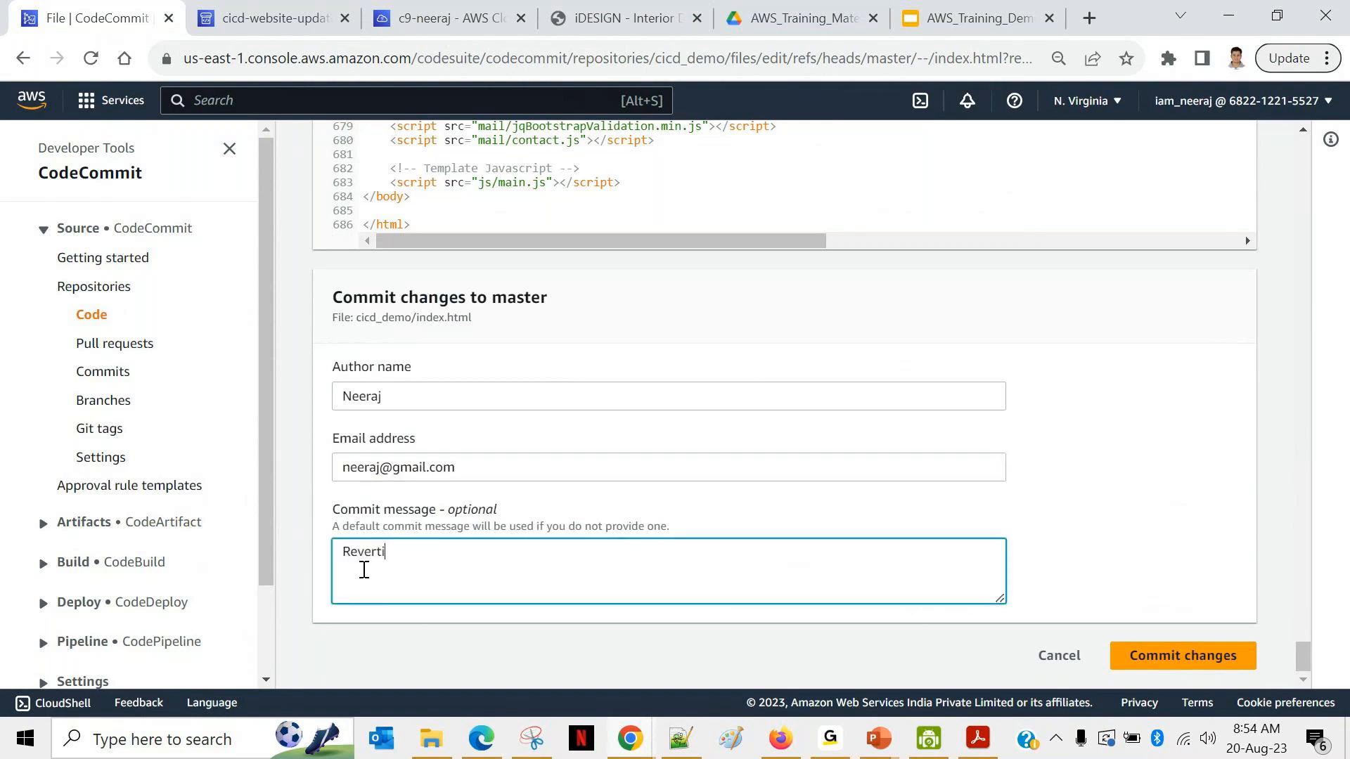
pyautogui.write('ng the code changes..')
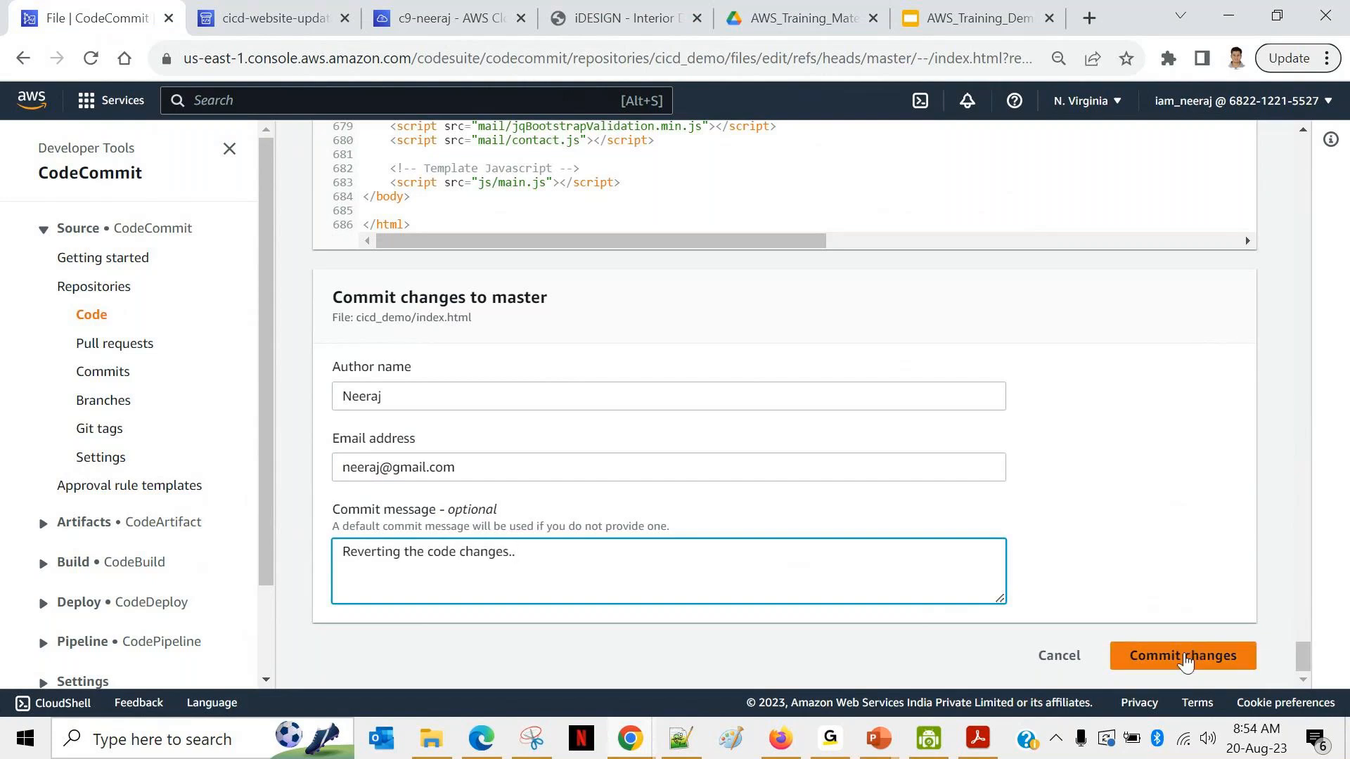
pyautogui.click(1165, 661)
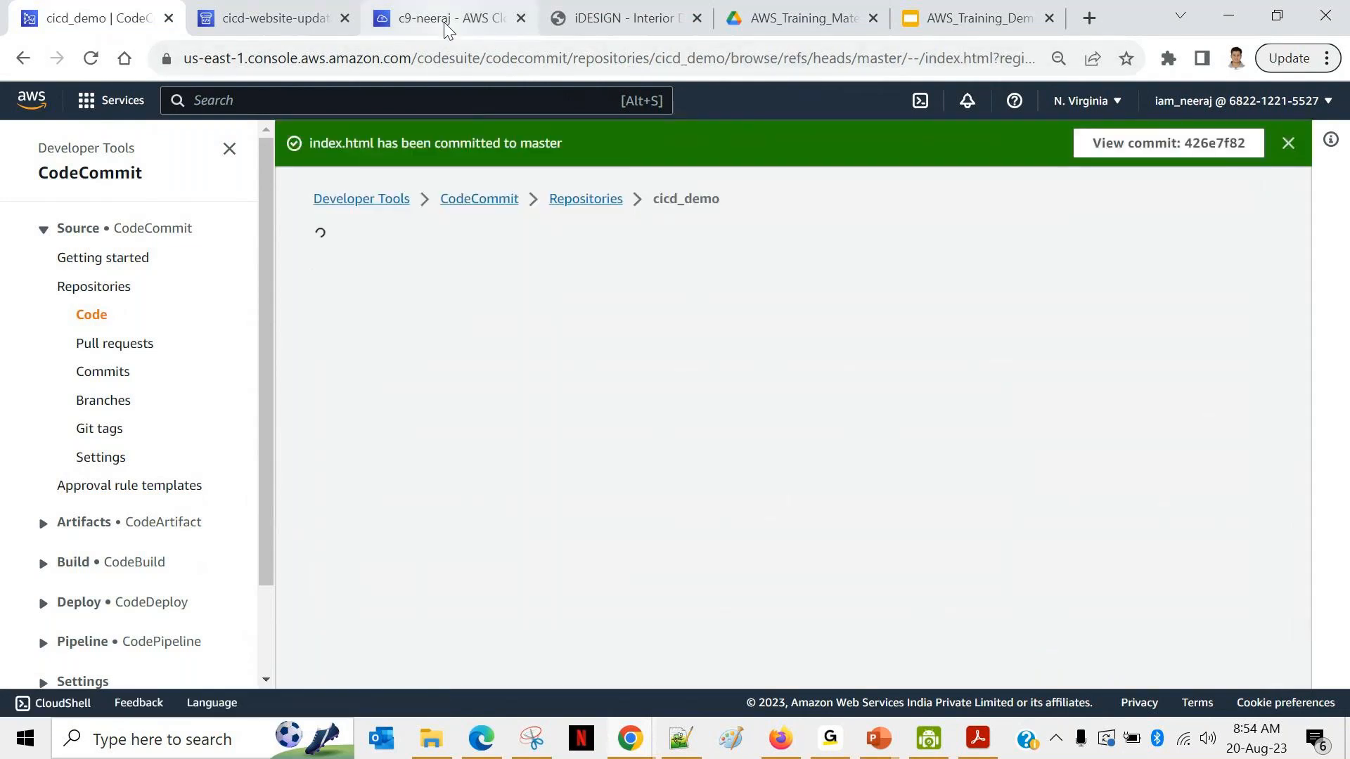
# Step: Refresh cicd-website-update-pipeline to confirm Source and Deploy succeeded for the 'Reverting the code changes..' commit
pyautogui.moveTo(395, 29)
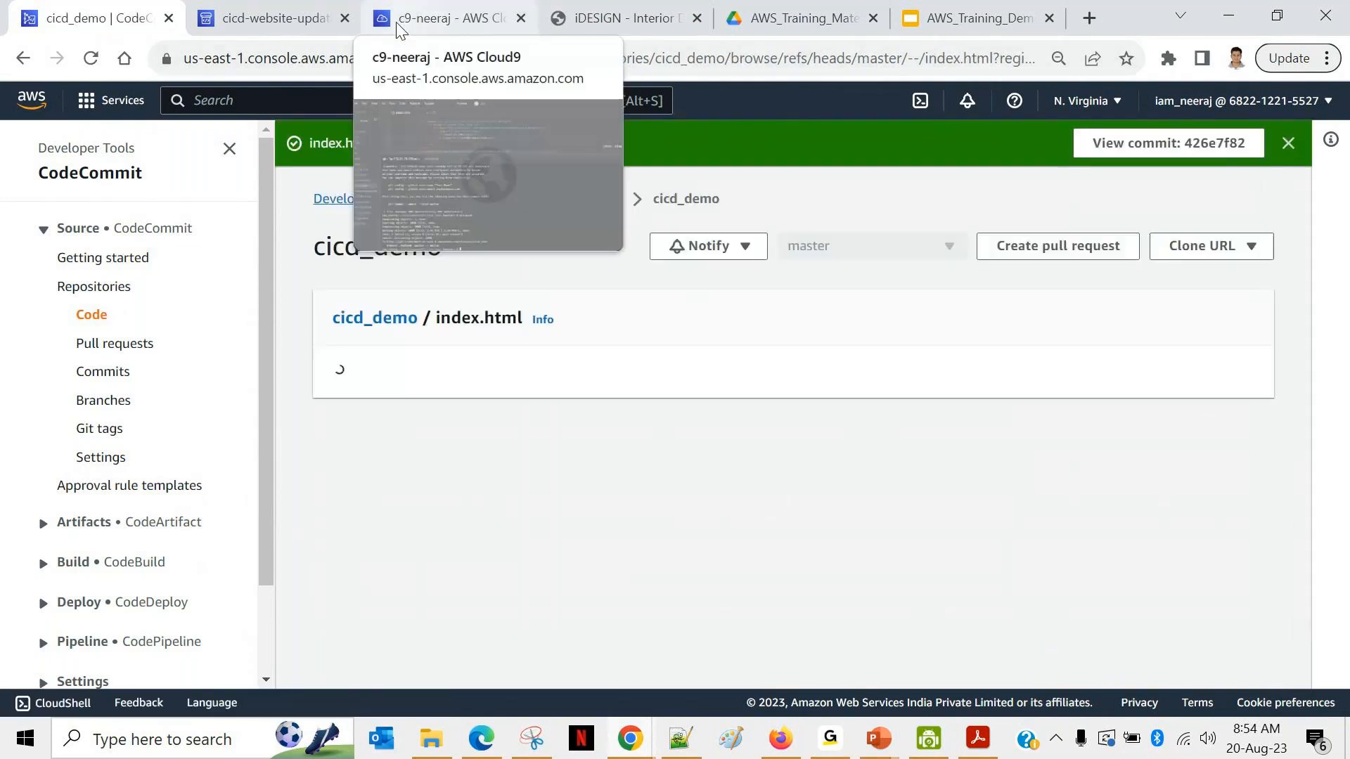
pyautogui.click(280, 20)
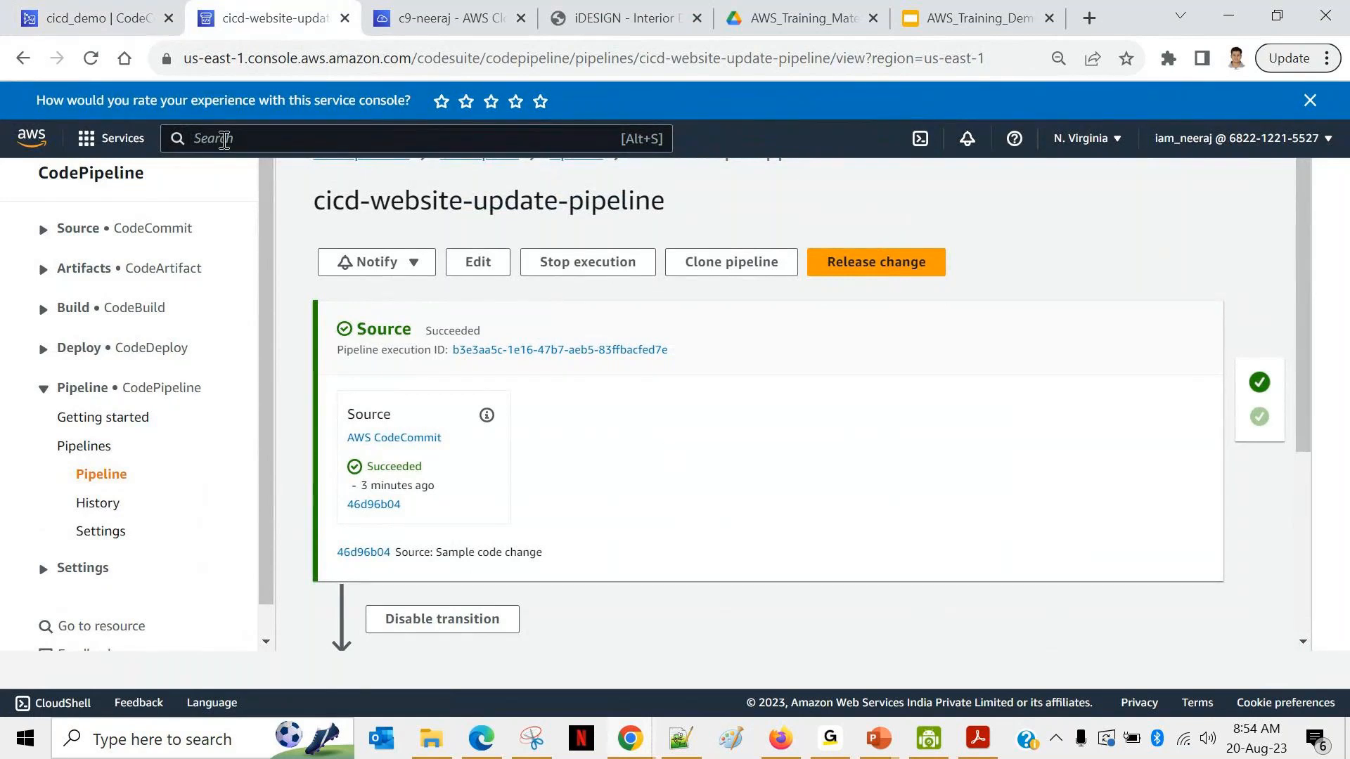
pyautogui.click(91, 58)
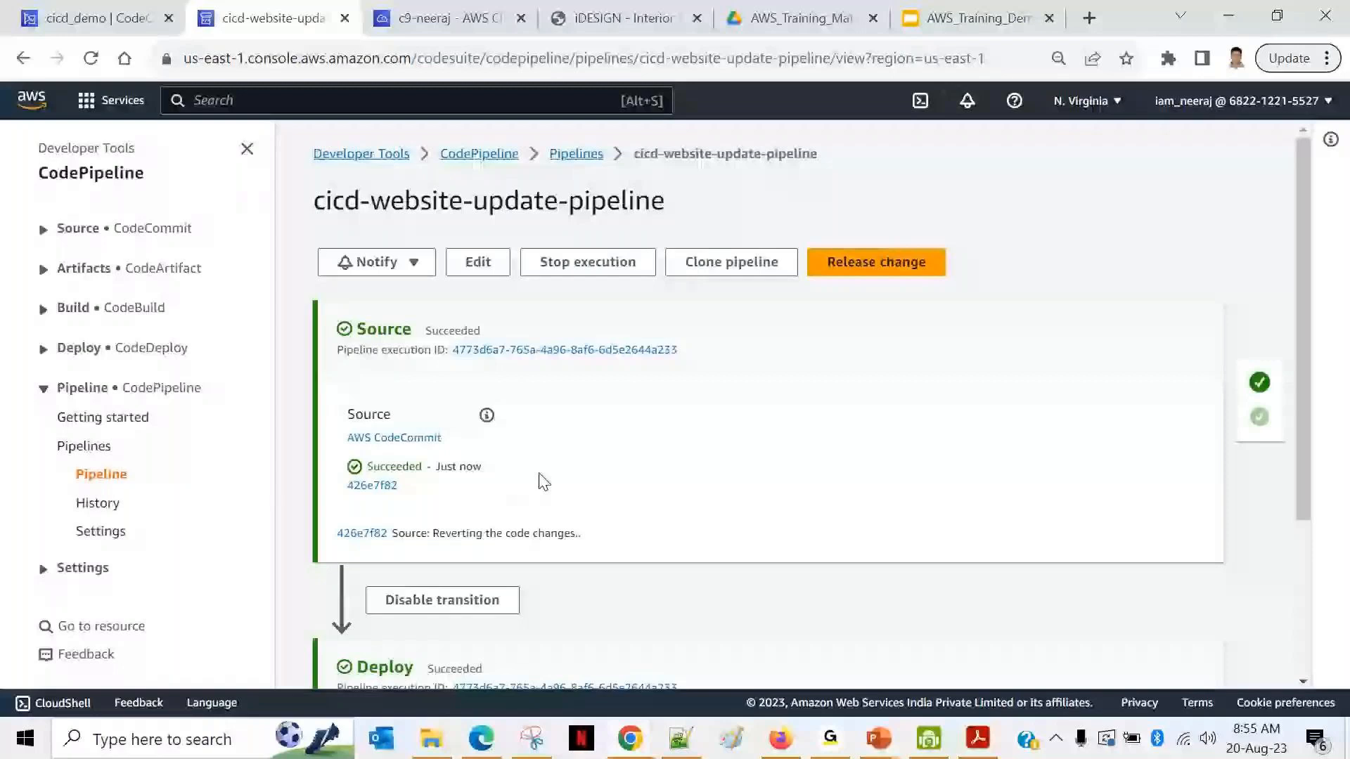
pyautogui.scroll(-3, 545, 482)
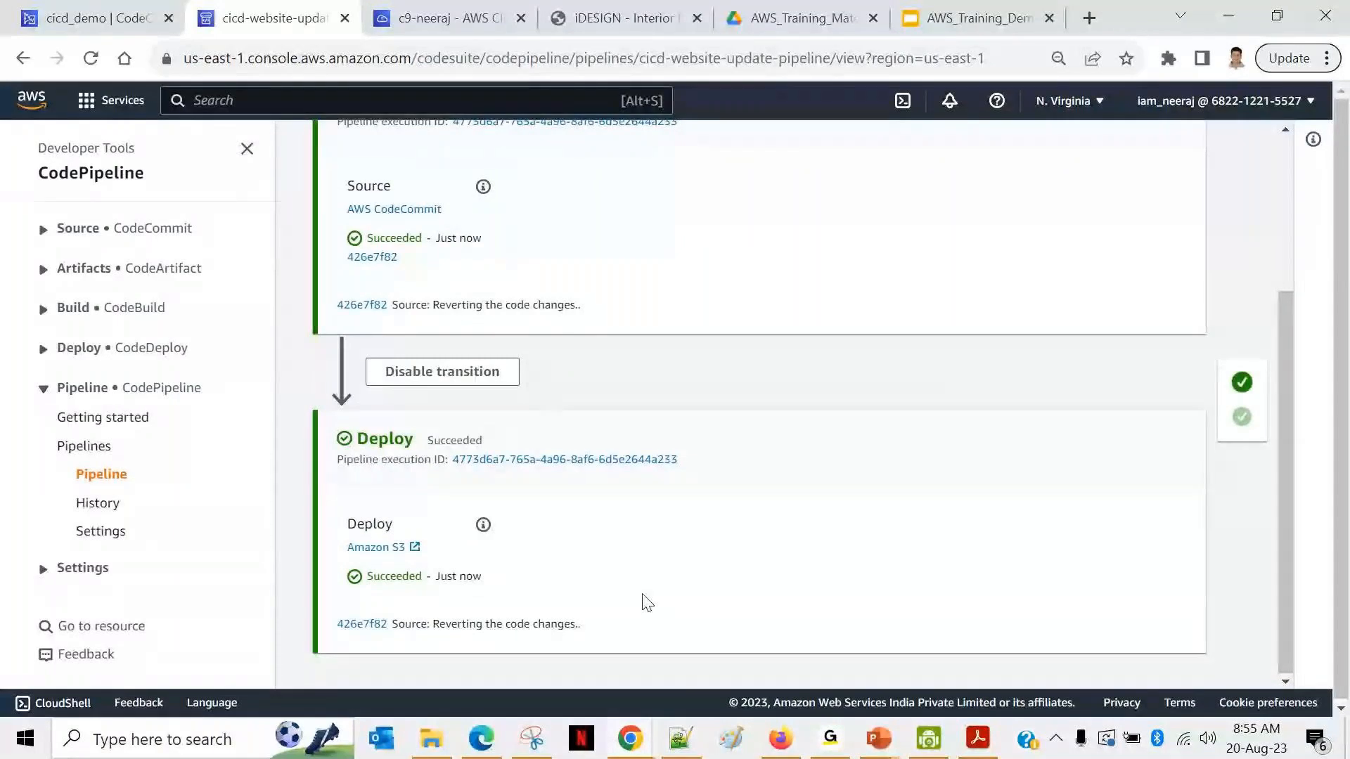
# Step: Compare the 'Sample code change' and 'Reverting the code changes..' runs in Execution history, both 13 seconds
pyautogui.click(99, 503)
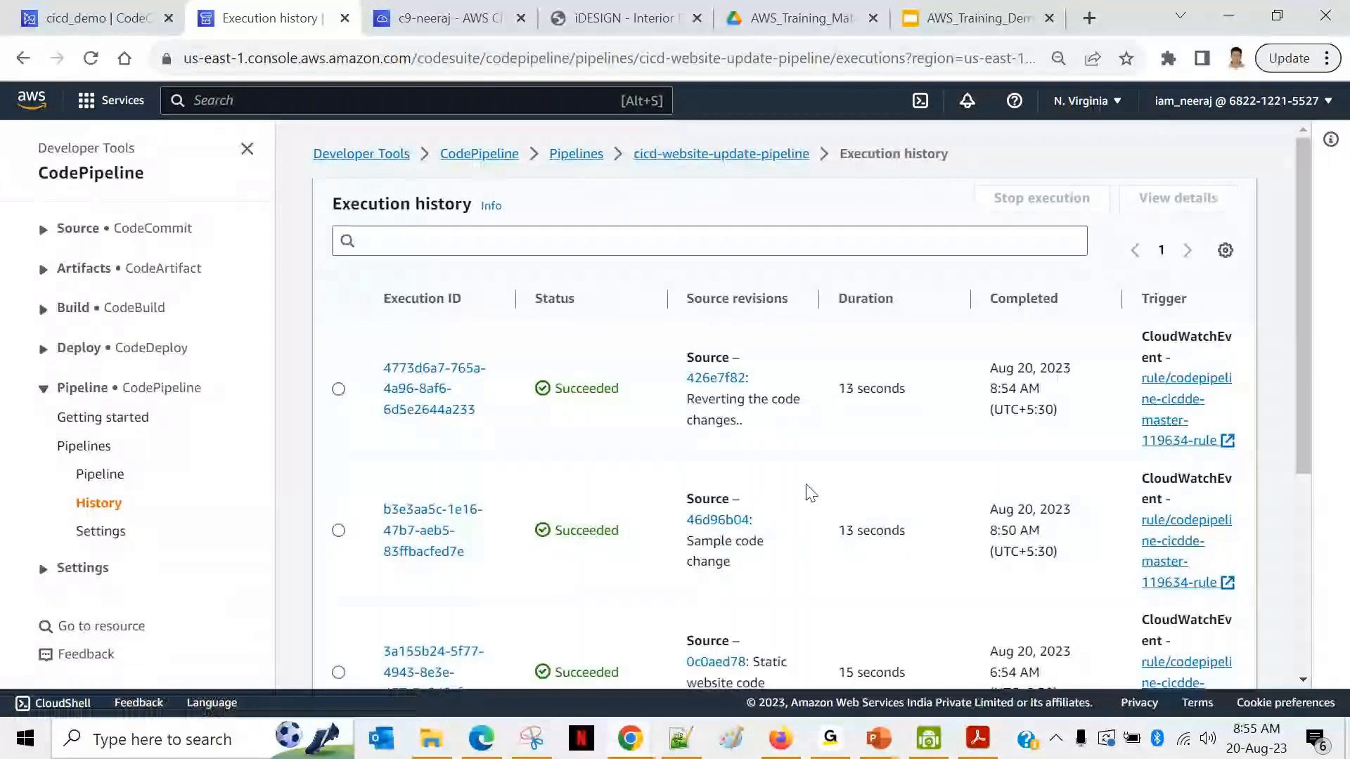
pyautogui.moveTo(686, 536); pyautogui.dragTo(765, 570)
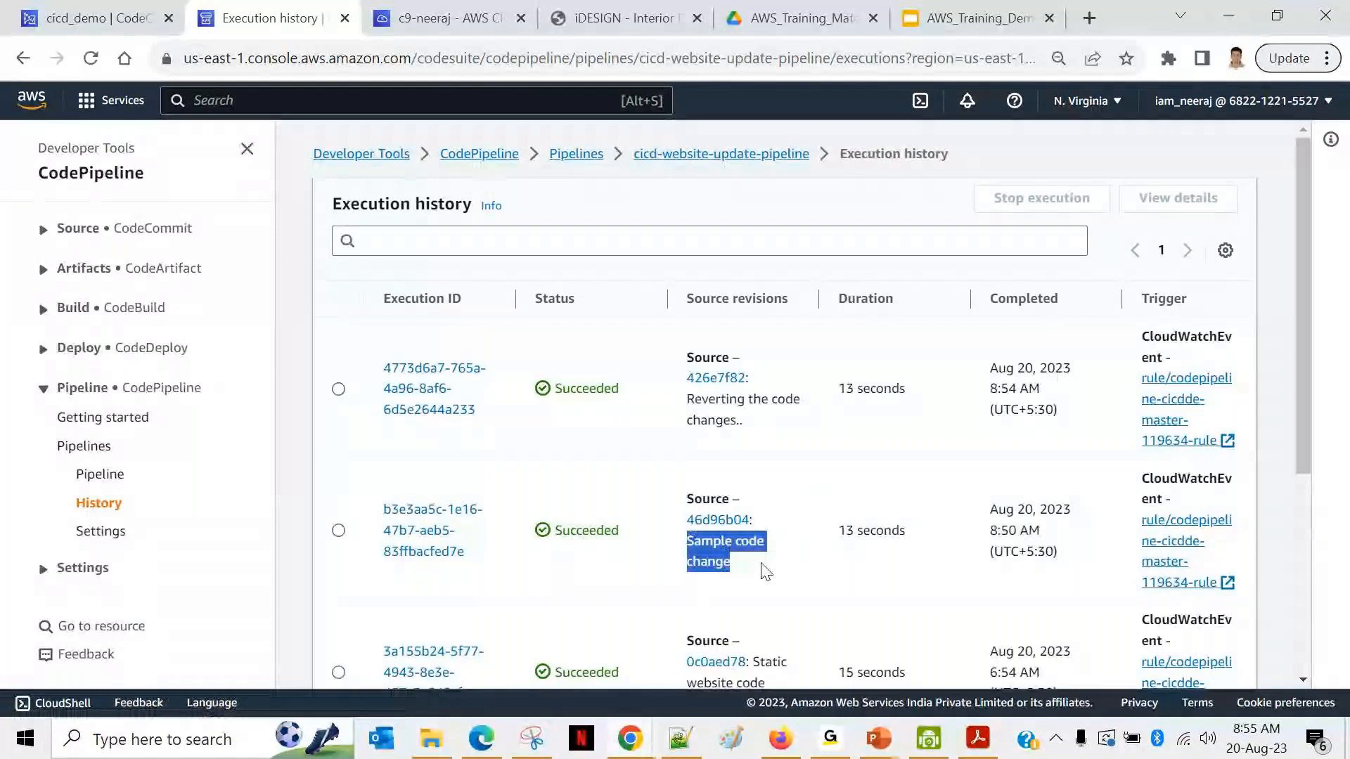
pyautogui.doubleClick(766, 572)
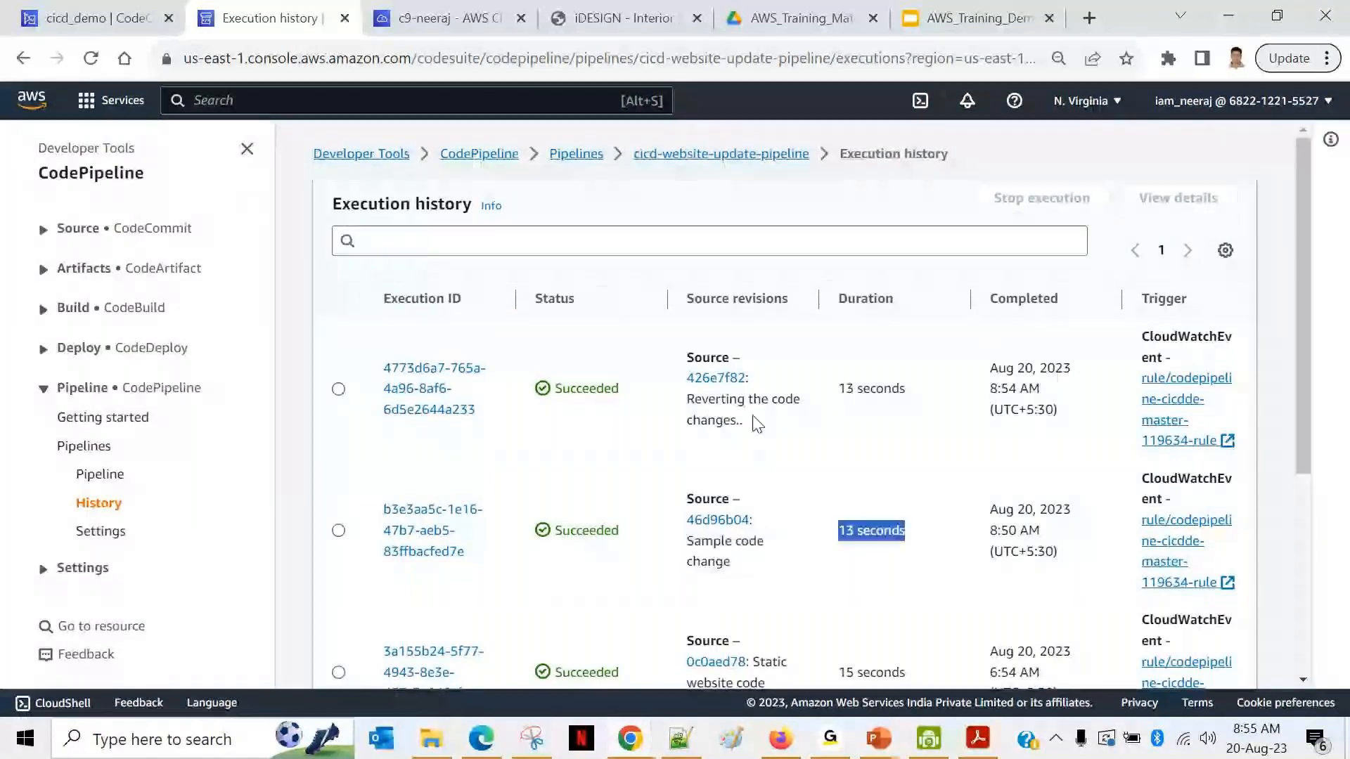
pyautogui.tripleClick(757, 424)
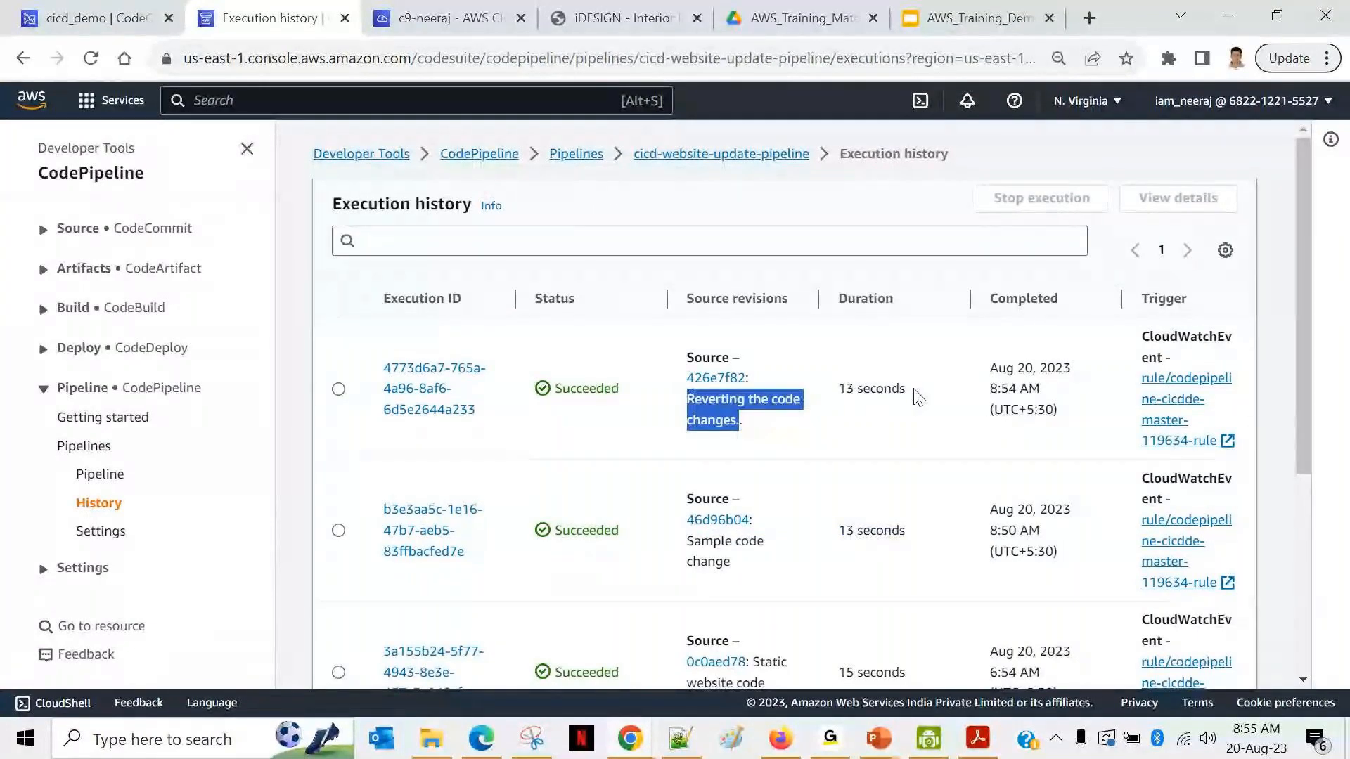
pyautogui.click(838, 398)
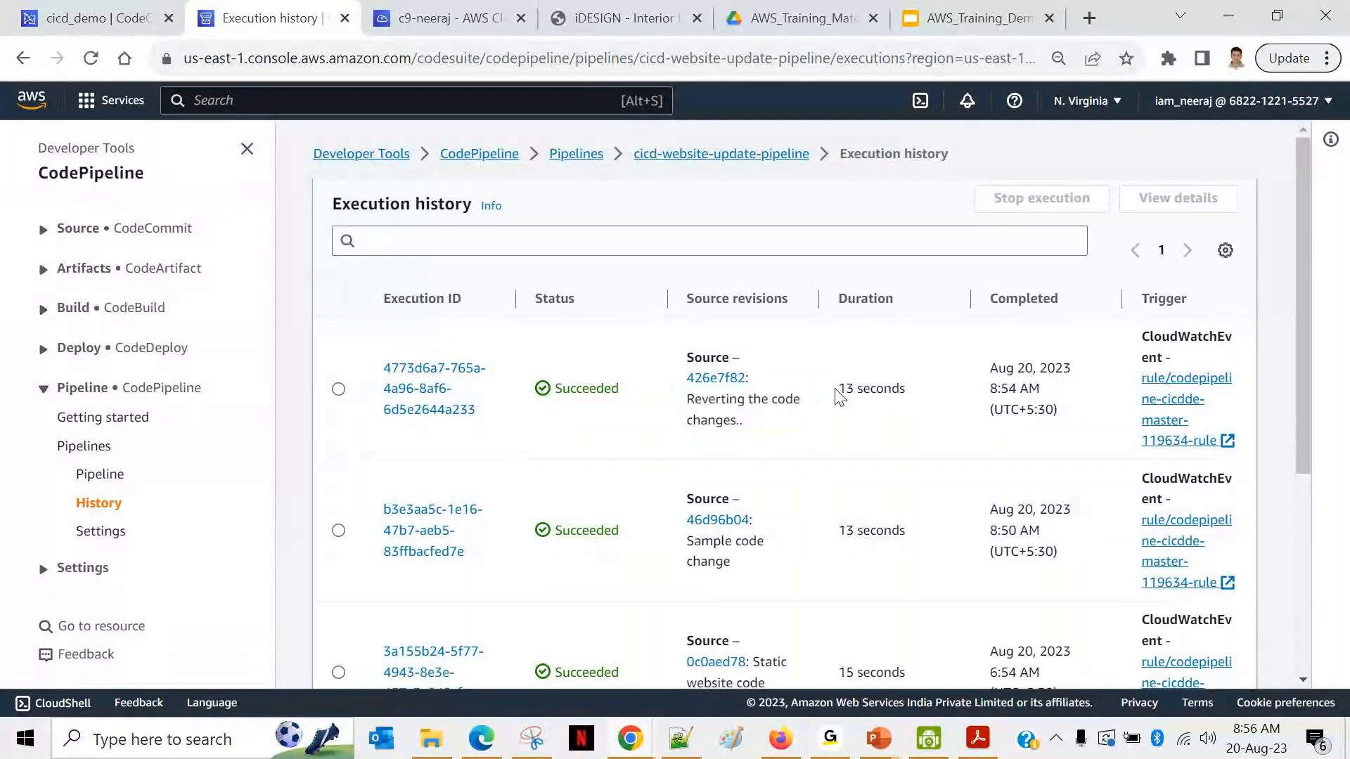
pyautogui.moveTo(839, 398); pyautogui.dragTo(913, 391)
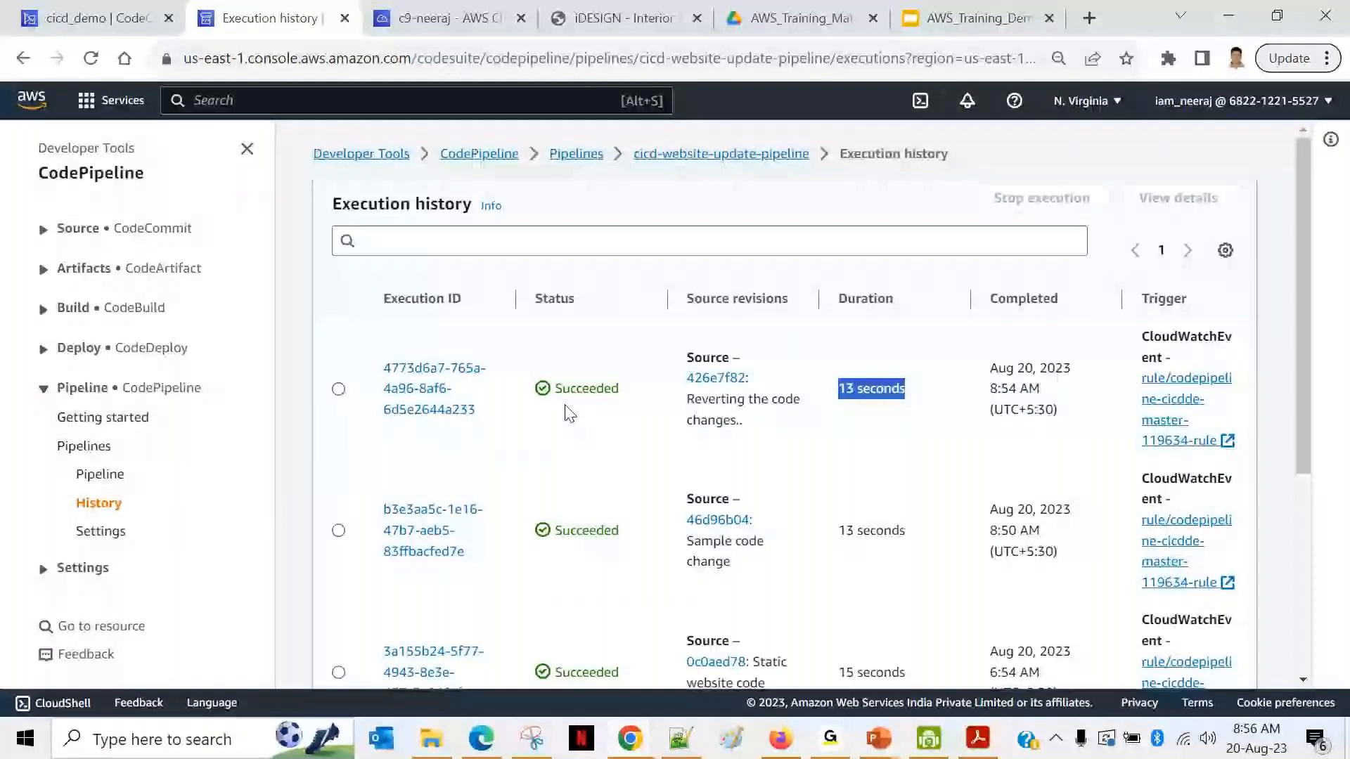
# Step: Reload the live iDESIGN site to confirm the plain Email Us heading, then return to cicd_demo
pyautogui.click(631, 19)
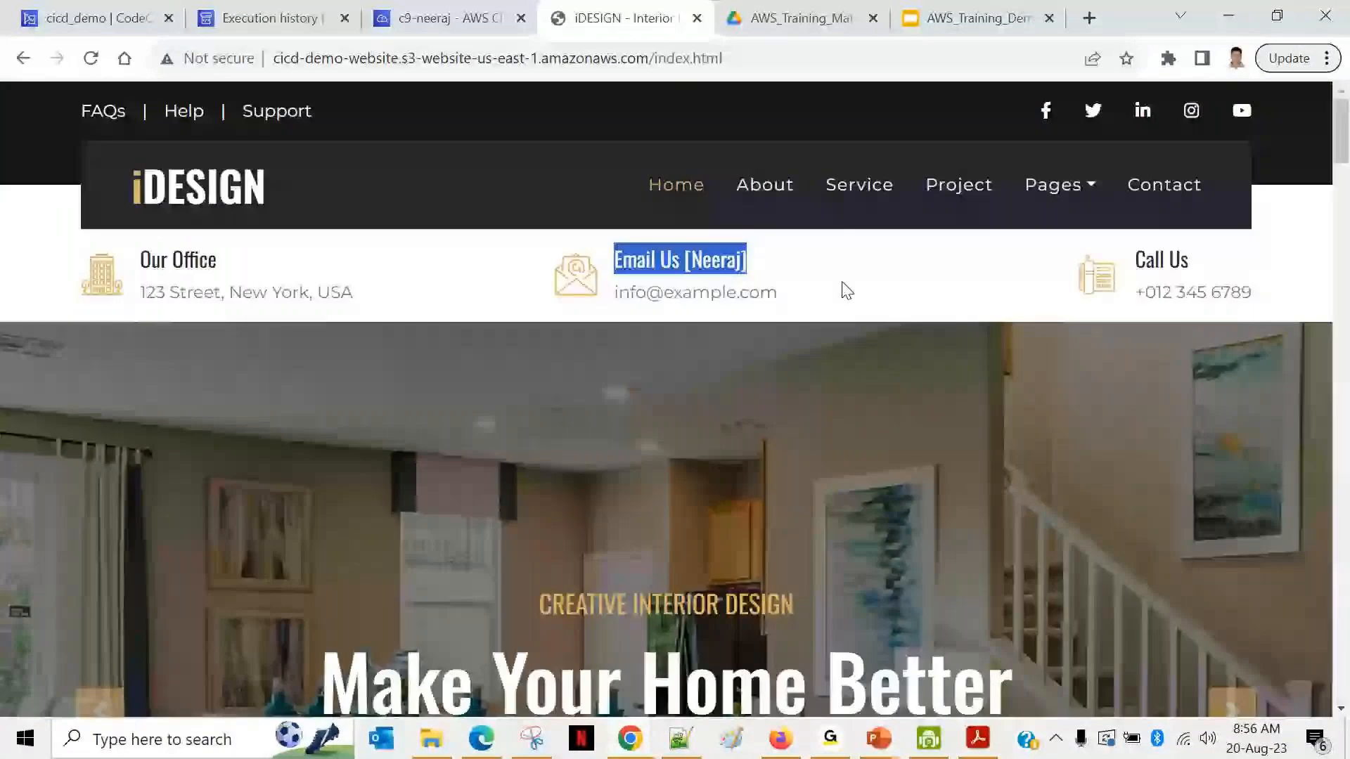
pyautogui.click(90, 57)
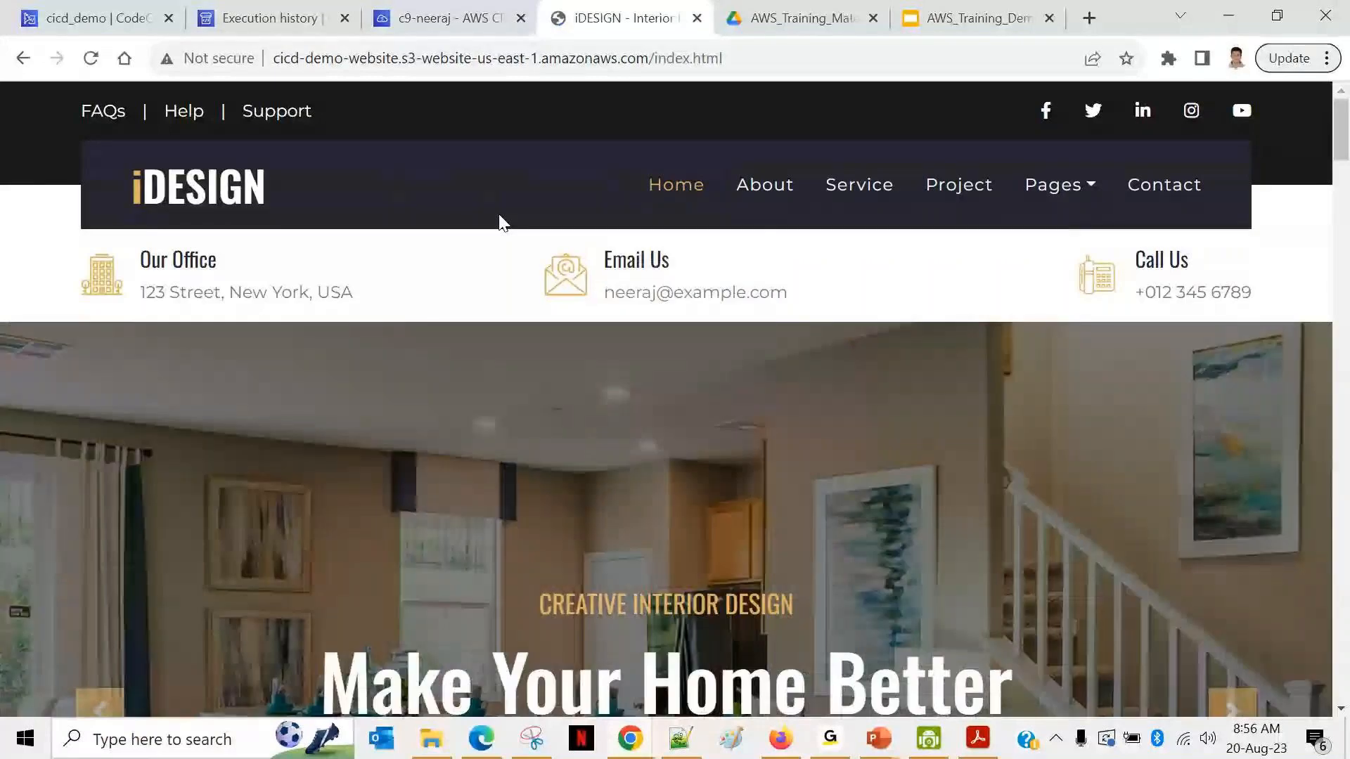
pyautogui.tripleClick(677, 272)
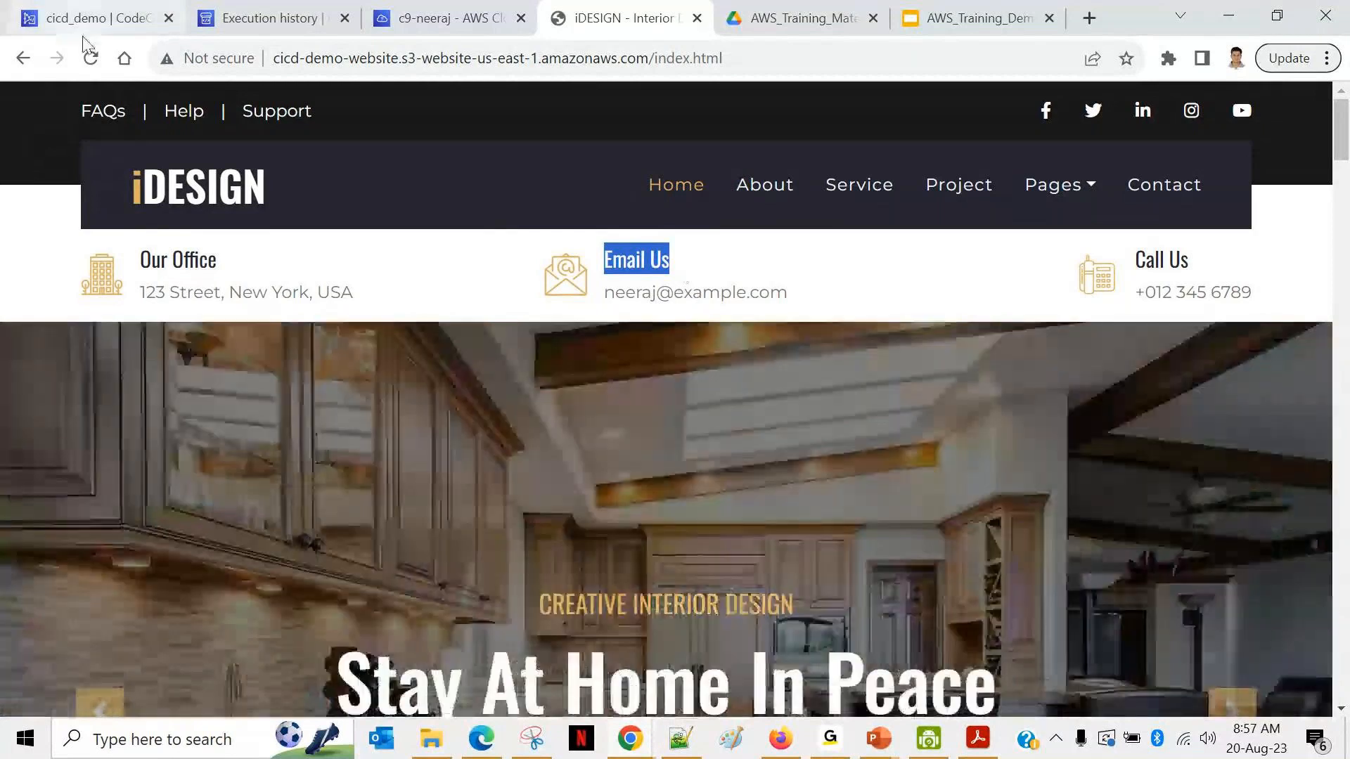
pyautogui.click(83, 19)
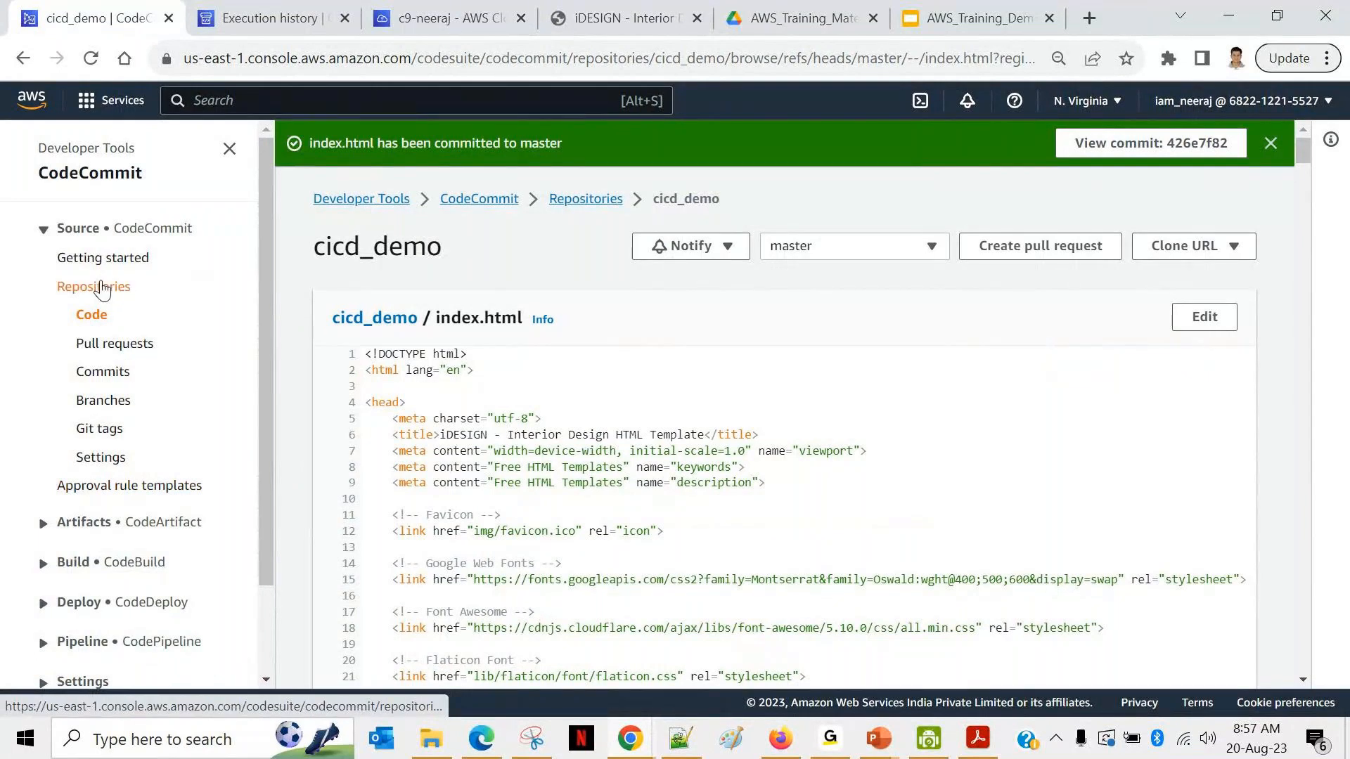
# Step: List cicd_demo's commits and compare the 'Sample code change' and 'Reverting the code changes..' messages
pyautogui.click(98, 375)
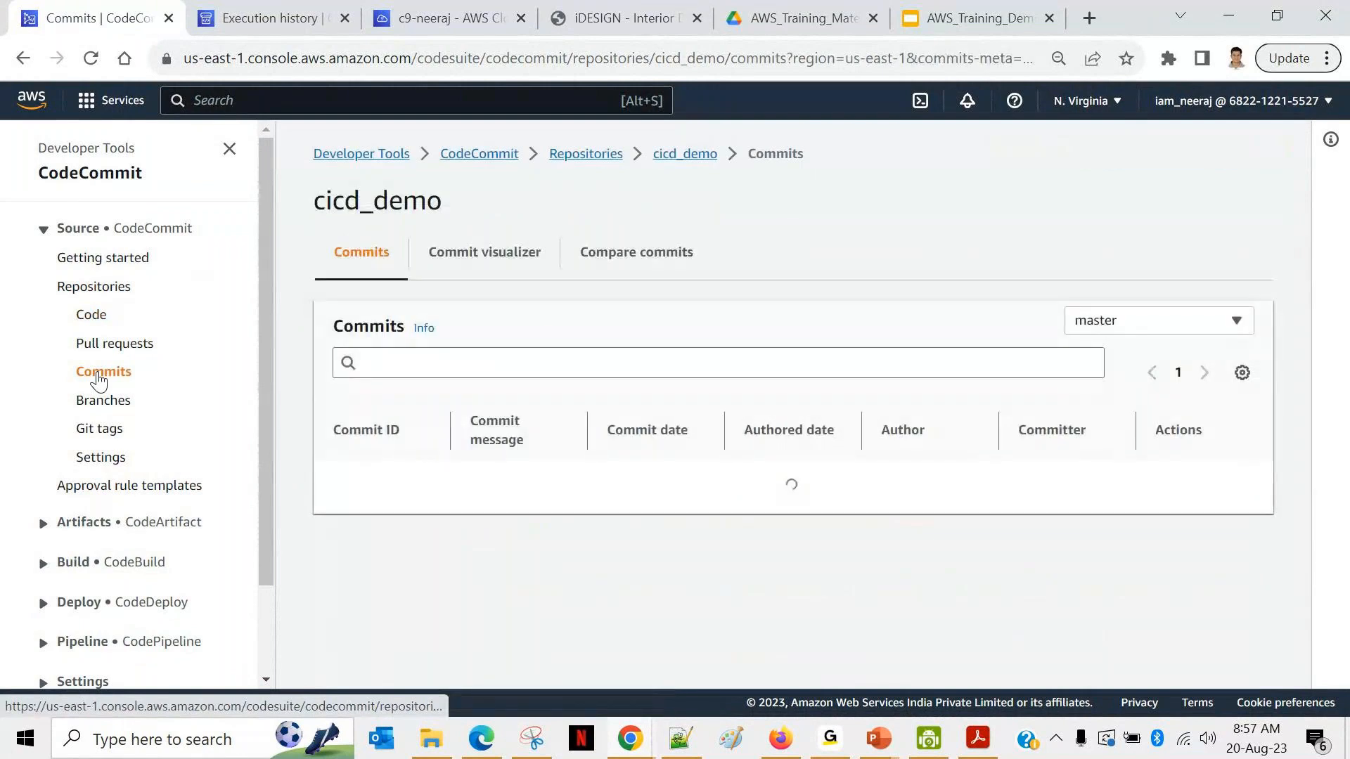
pyautogui.scroll(-1, 590, 551)
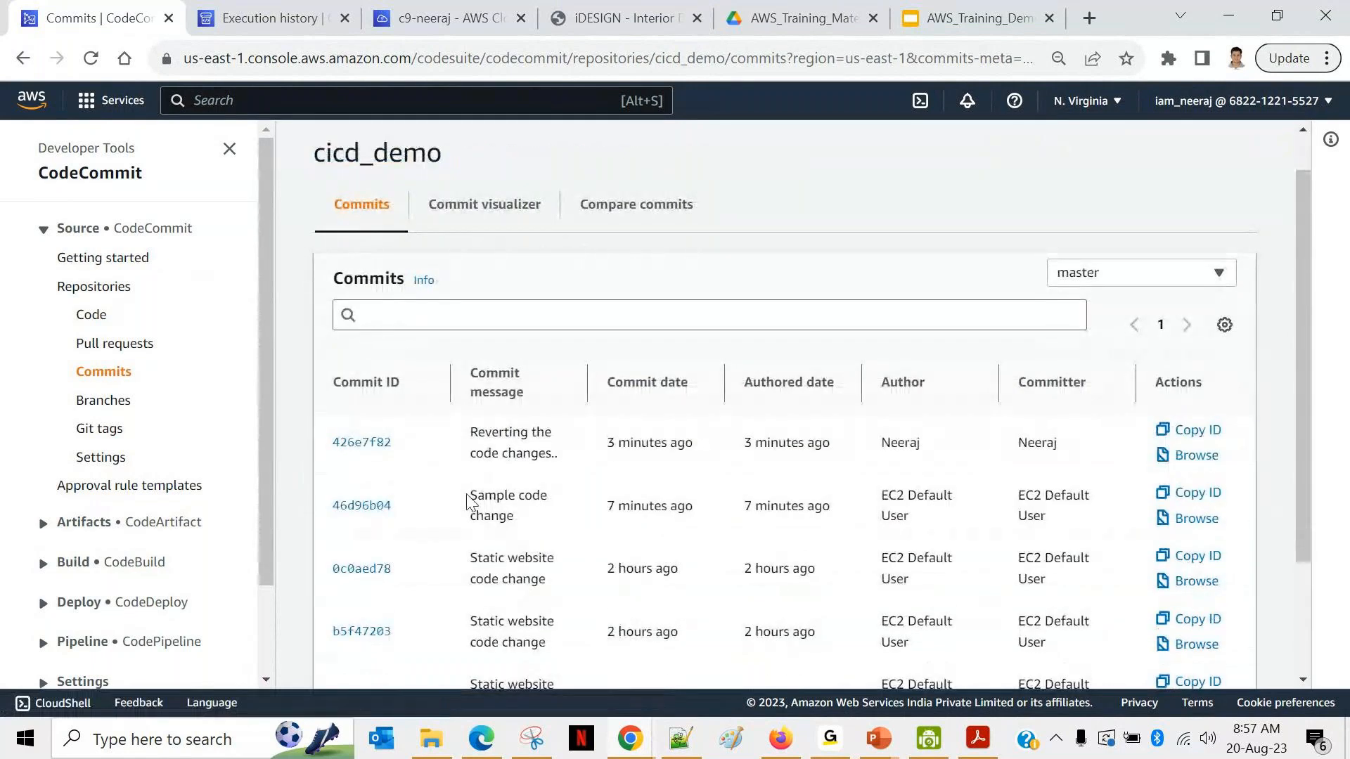
pyautogui.moveTo(468, 495); pyautogui.dragTo(519, 524)
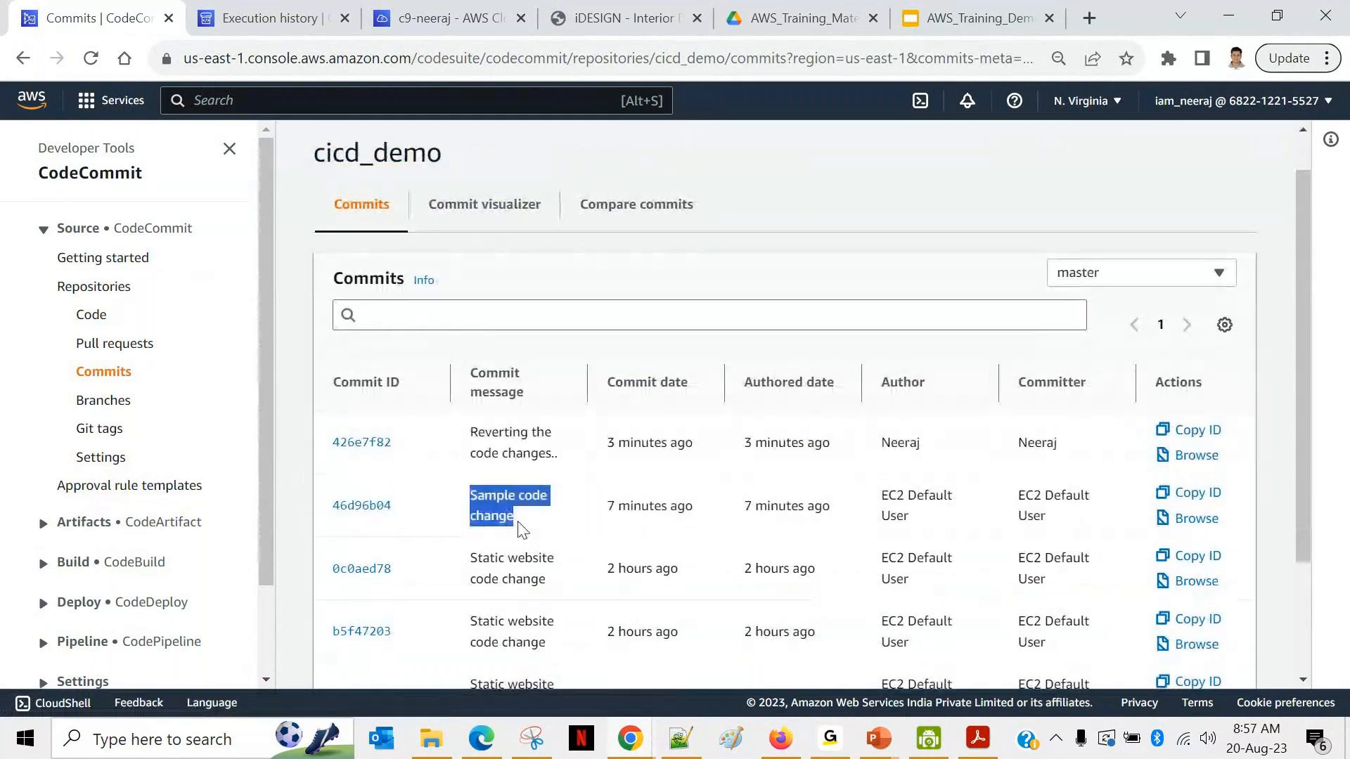
pyautogui.click(472, 431)
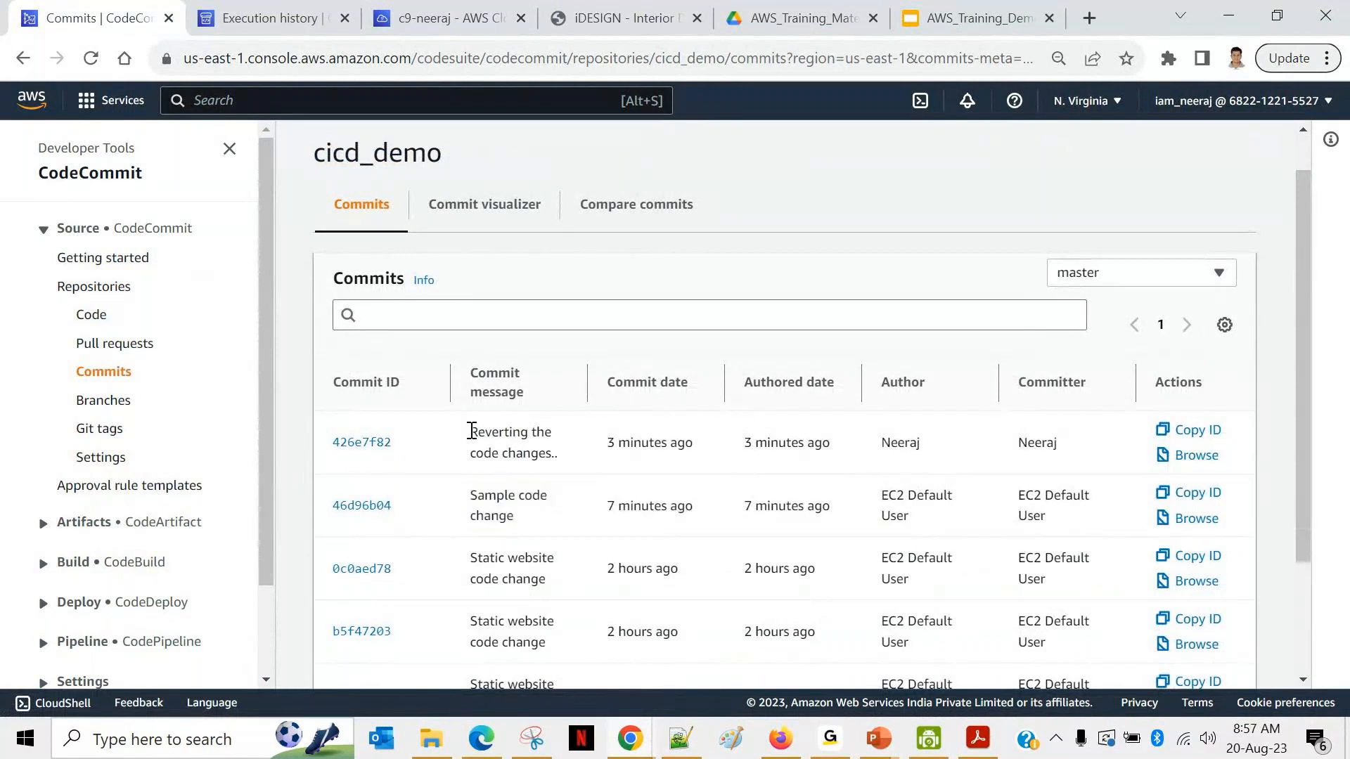
pyautogui.moveTo(471, 431); pyautogui.dragTo(538, 453)
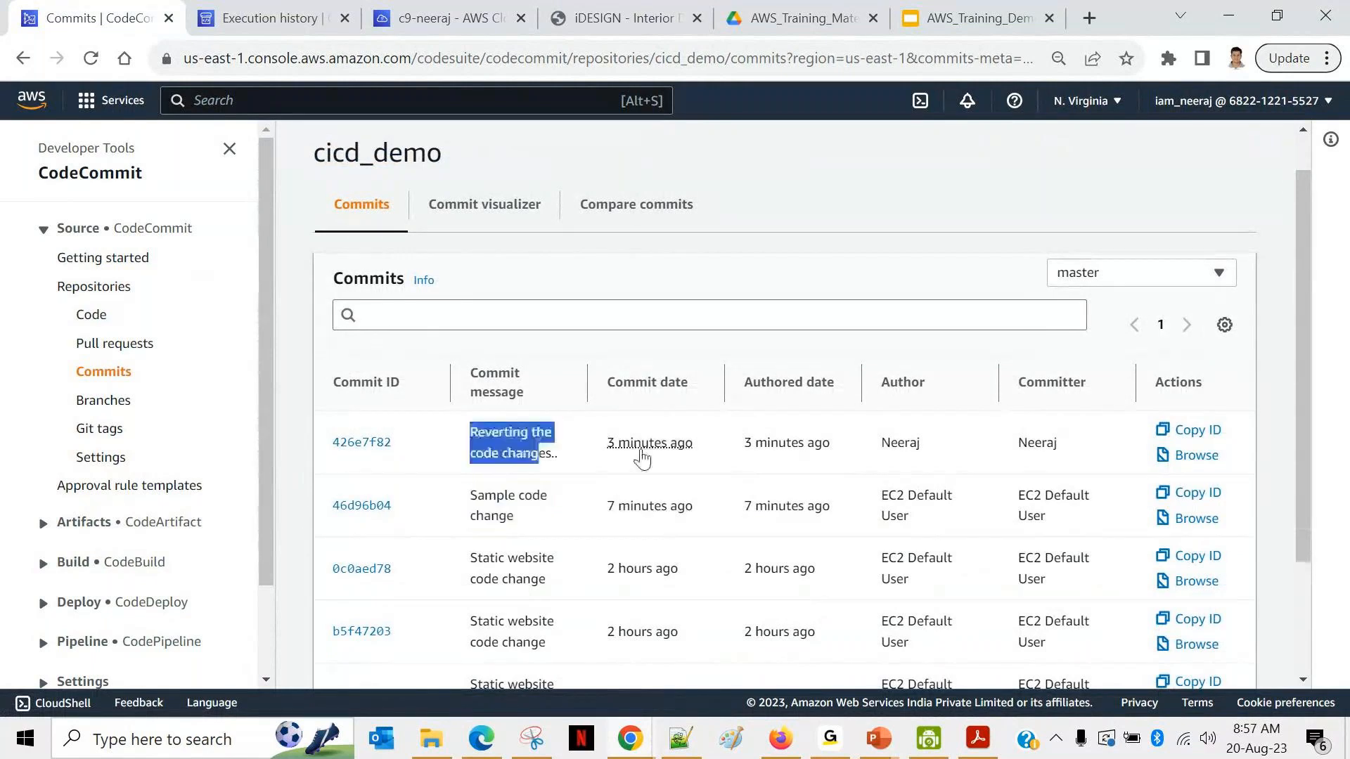
# Step: Review the index.html diff of the 'Sample code change' commit 46d96b04, then return to Commits
pyautogui.click(361, 505)
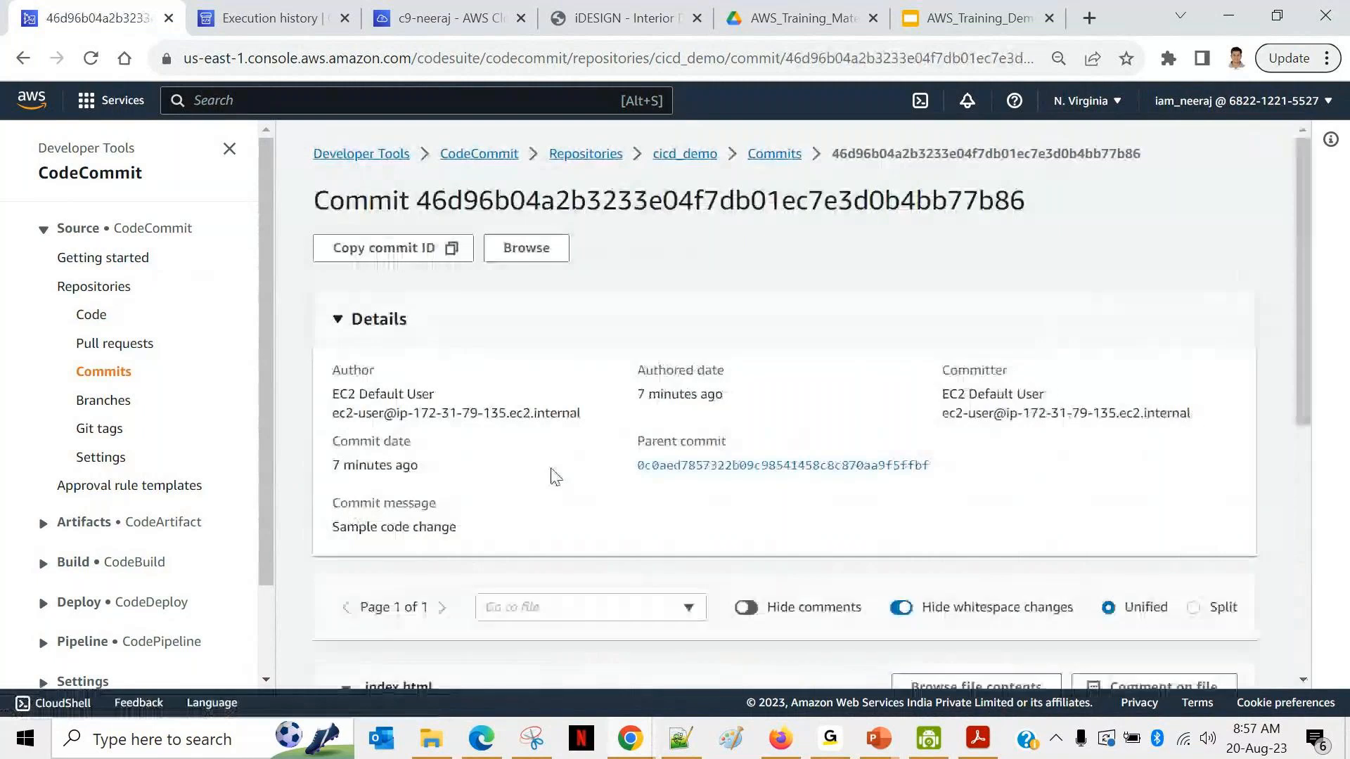
pyautogui.scroll(-2, 555, 476)
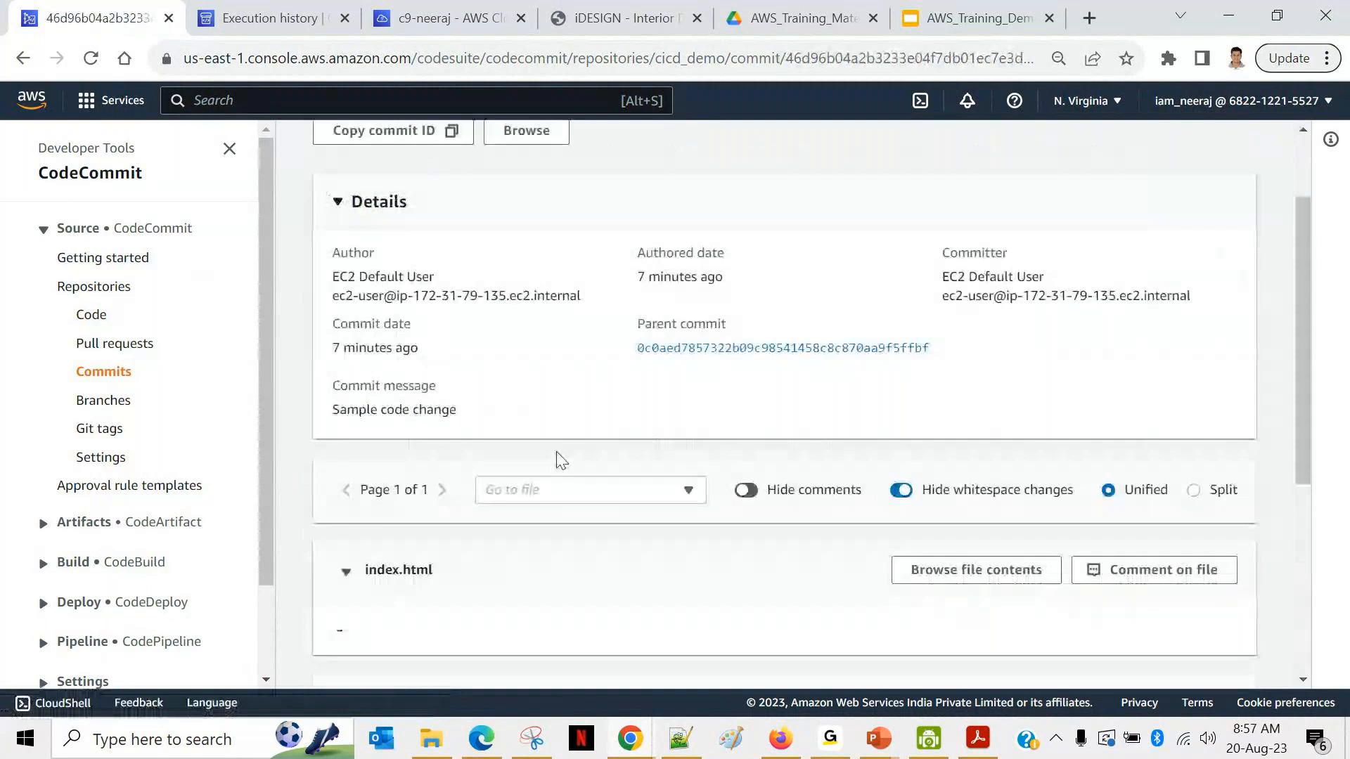
pyautogui.scroll(-4, 560, 461)
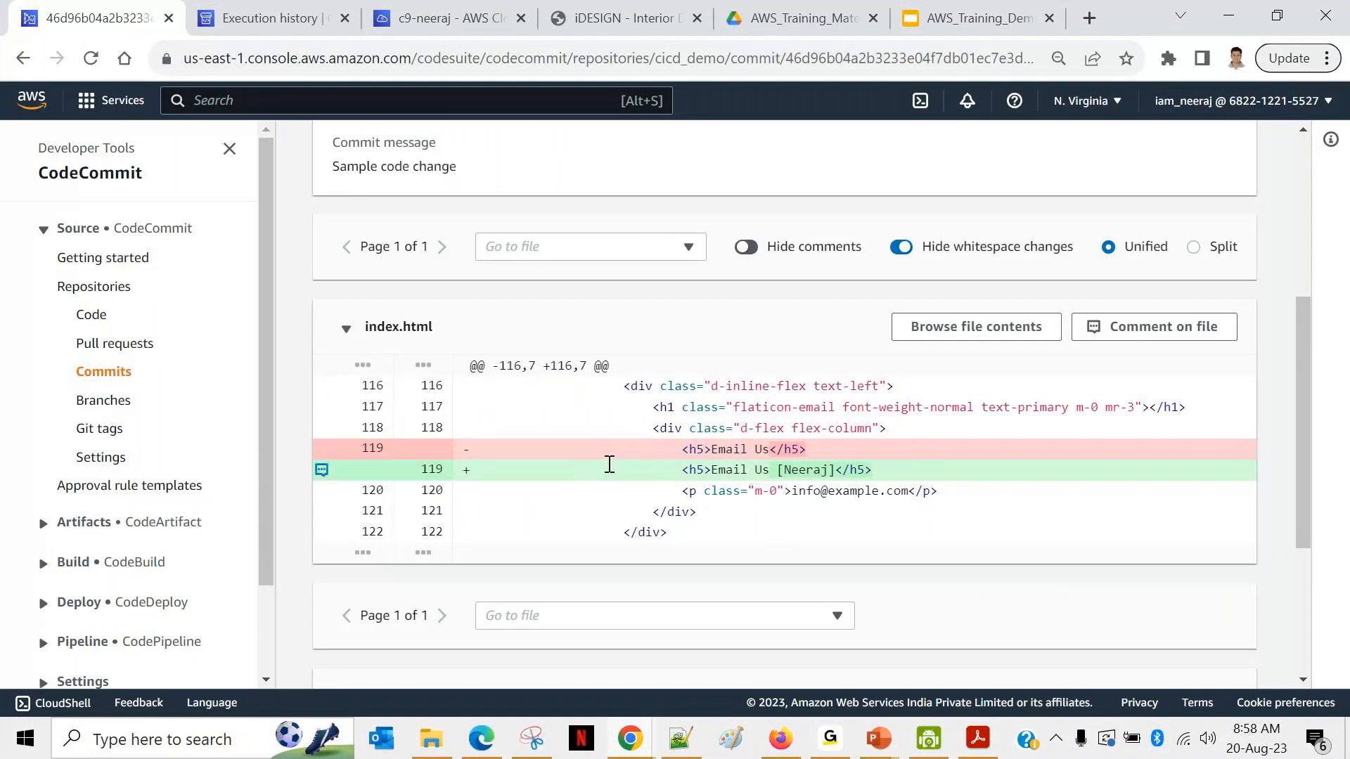
pyautogui.scroll(3, 772, 457)
pyautogui.scroll(3, 772, 457)
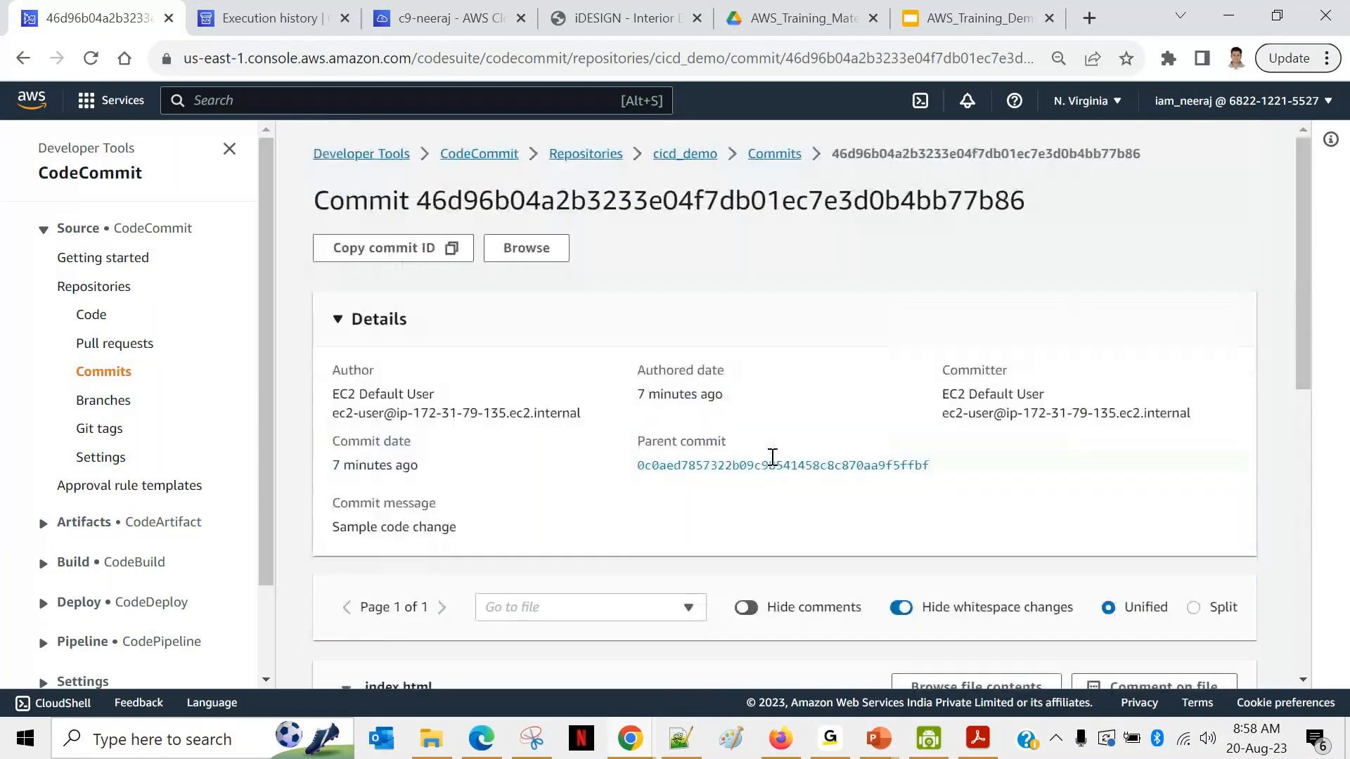
pyautogui.click(753, 157)
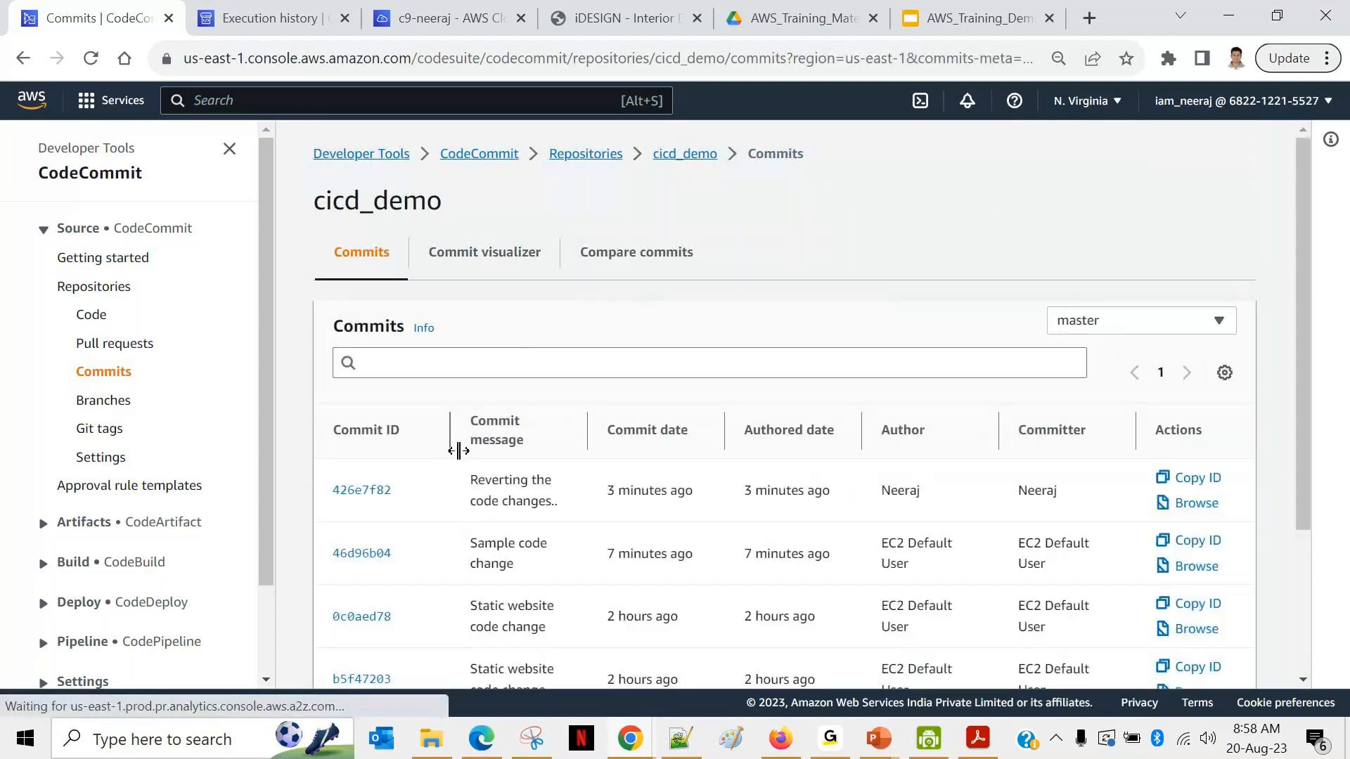
# Step: Review the index.html diff of the 'Reverting the code changes..' commit 426e7f82
pyautogui.click(363, 487)
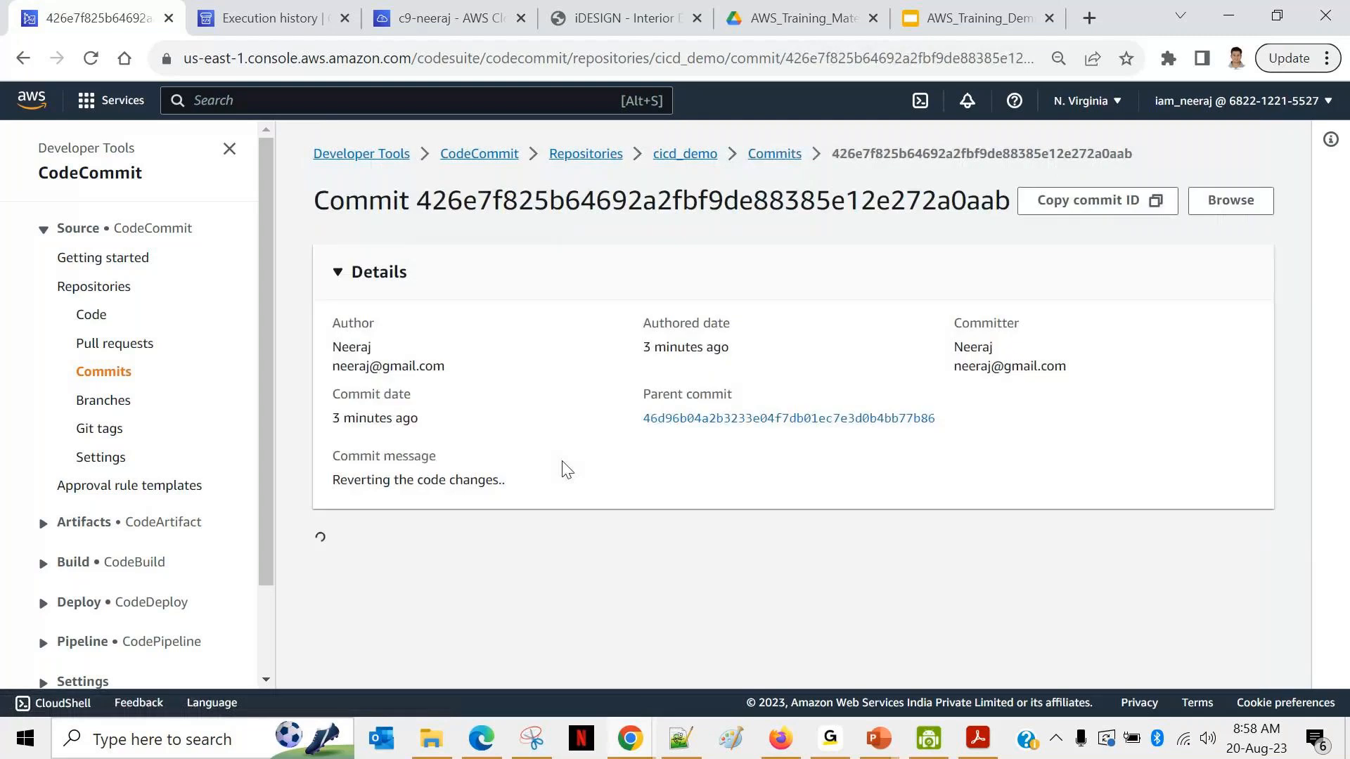
pyautogui.scroll(-5, 567, 469)
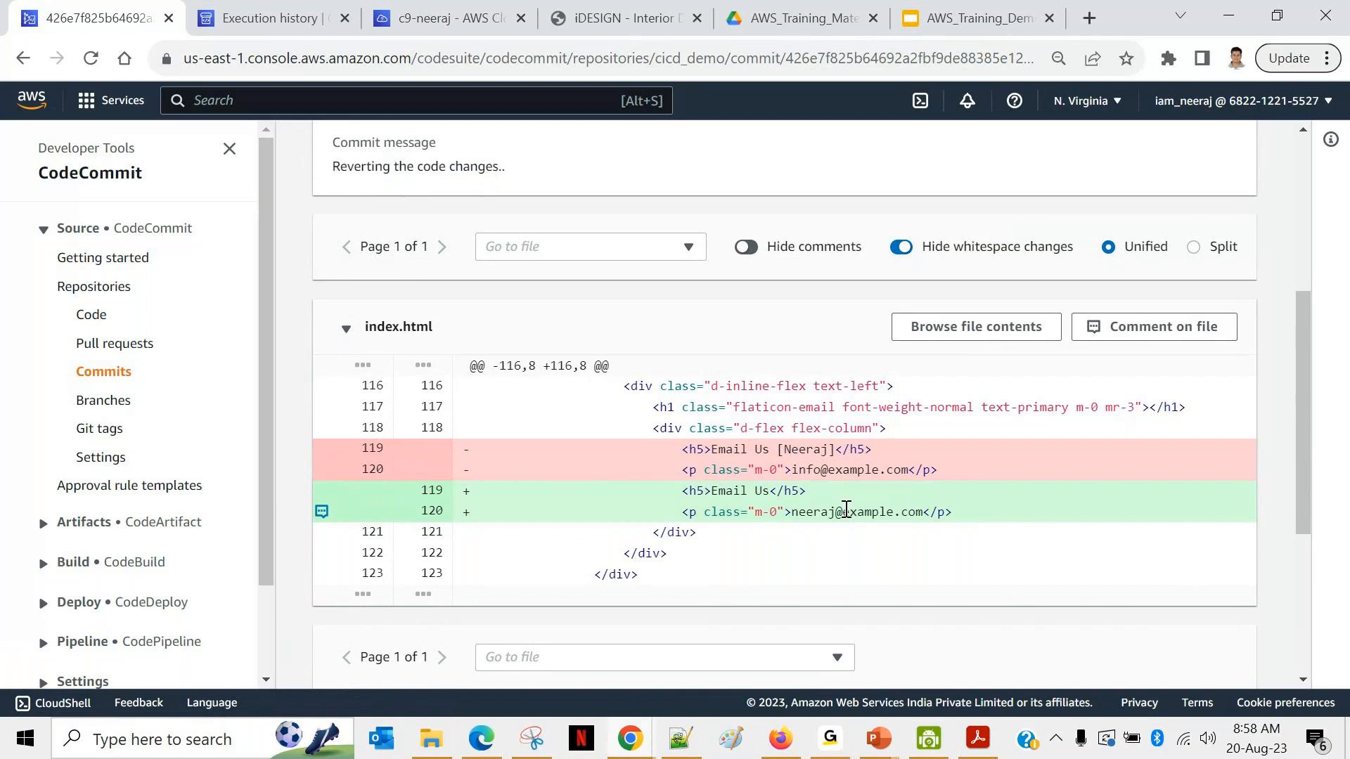
pyautogui.scroll(1, 653, 372)
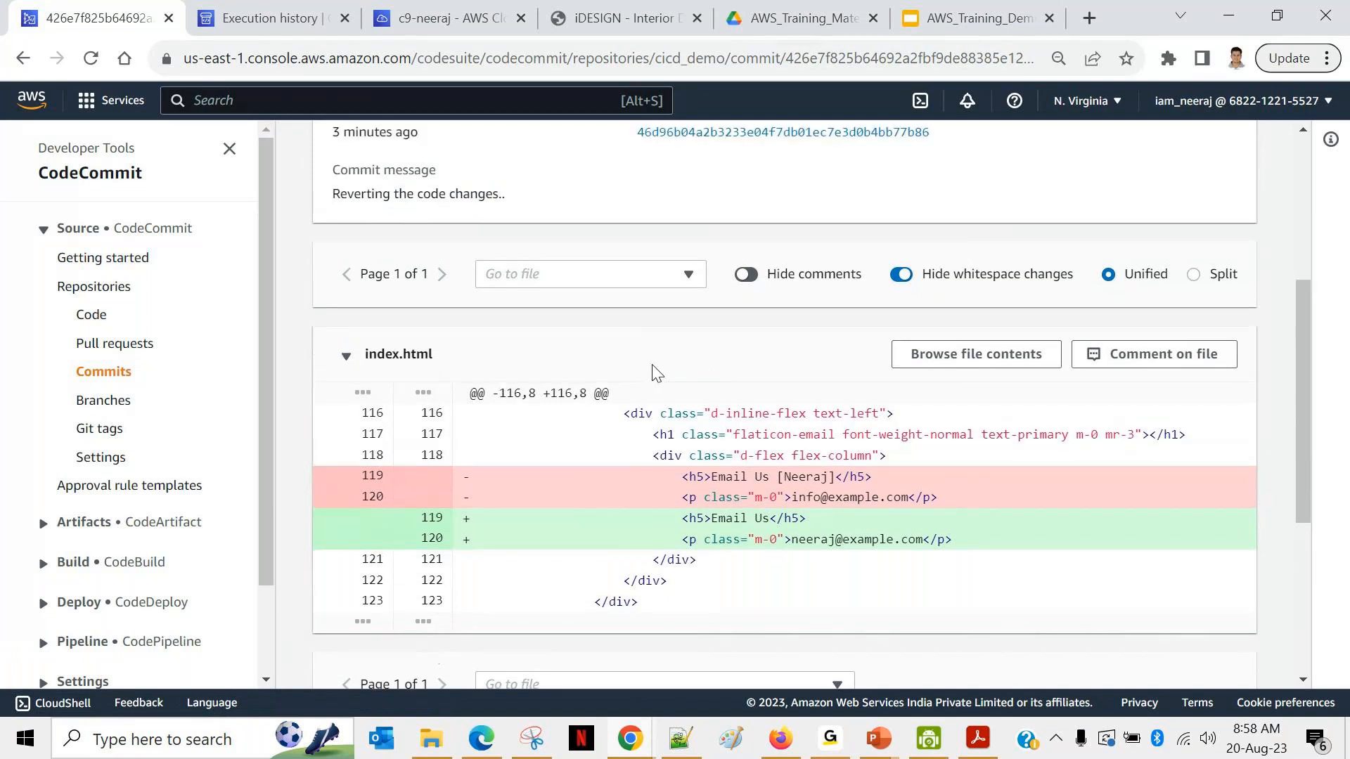
pyautogui.scroll(5, 653, 372)
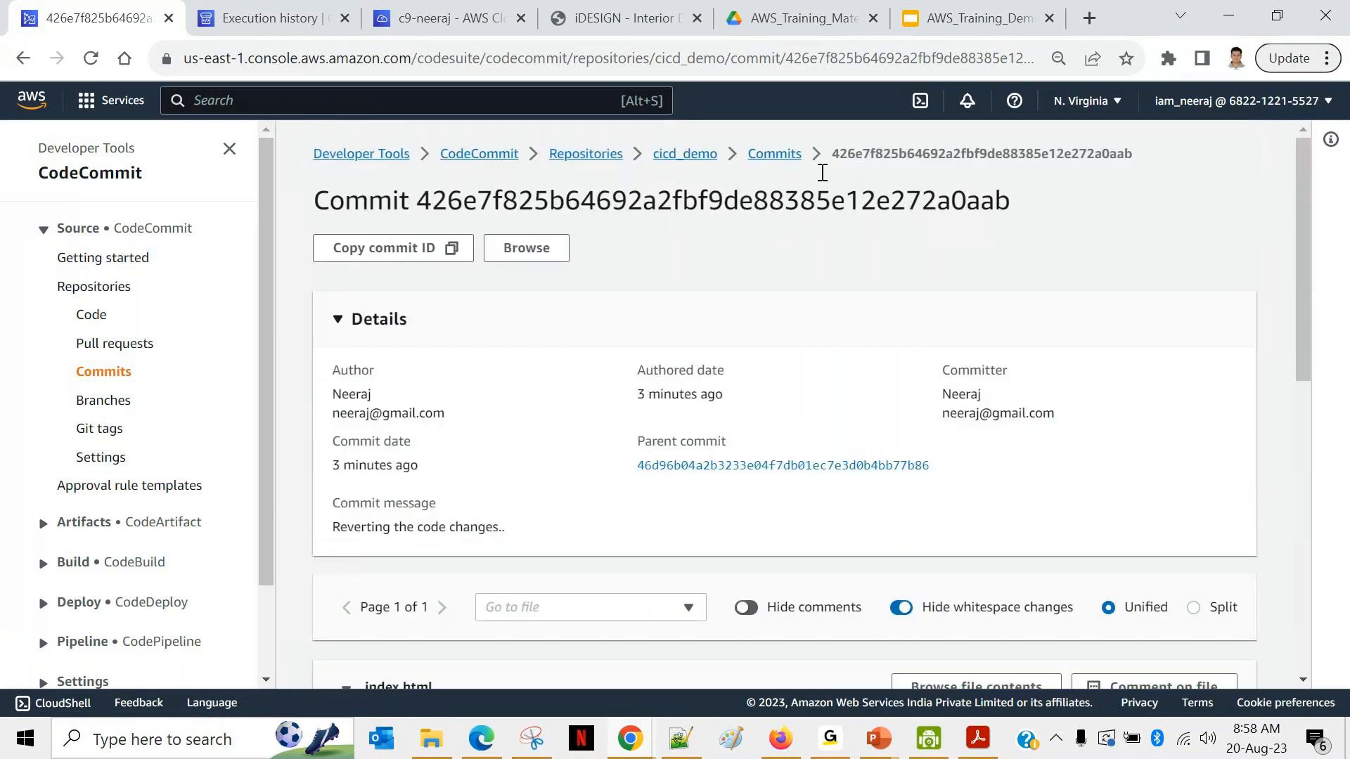
pyautogui.click(769, 154)
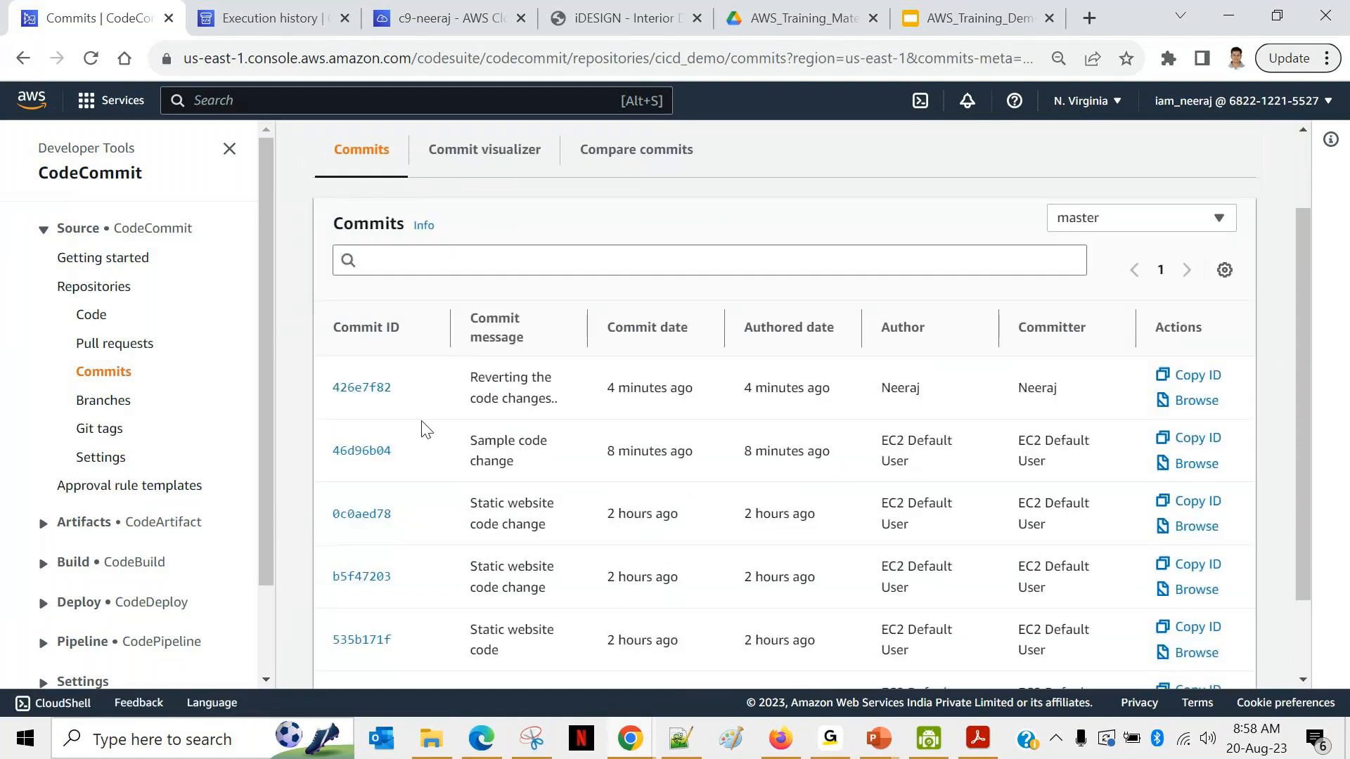
# Step: Scan the master commit history down to the older 'Static website code change' commits, then go to Cloud9
pyautogui.scroll(-3, 424, 599)
pyautogui.scroll(-1, 423, 599)
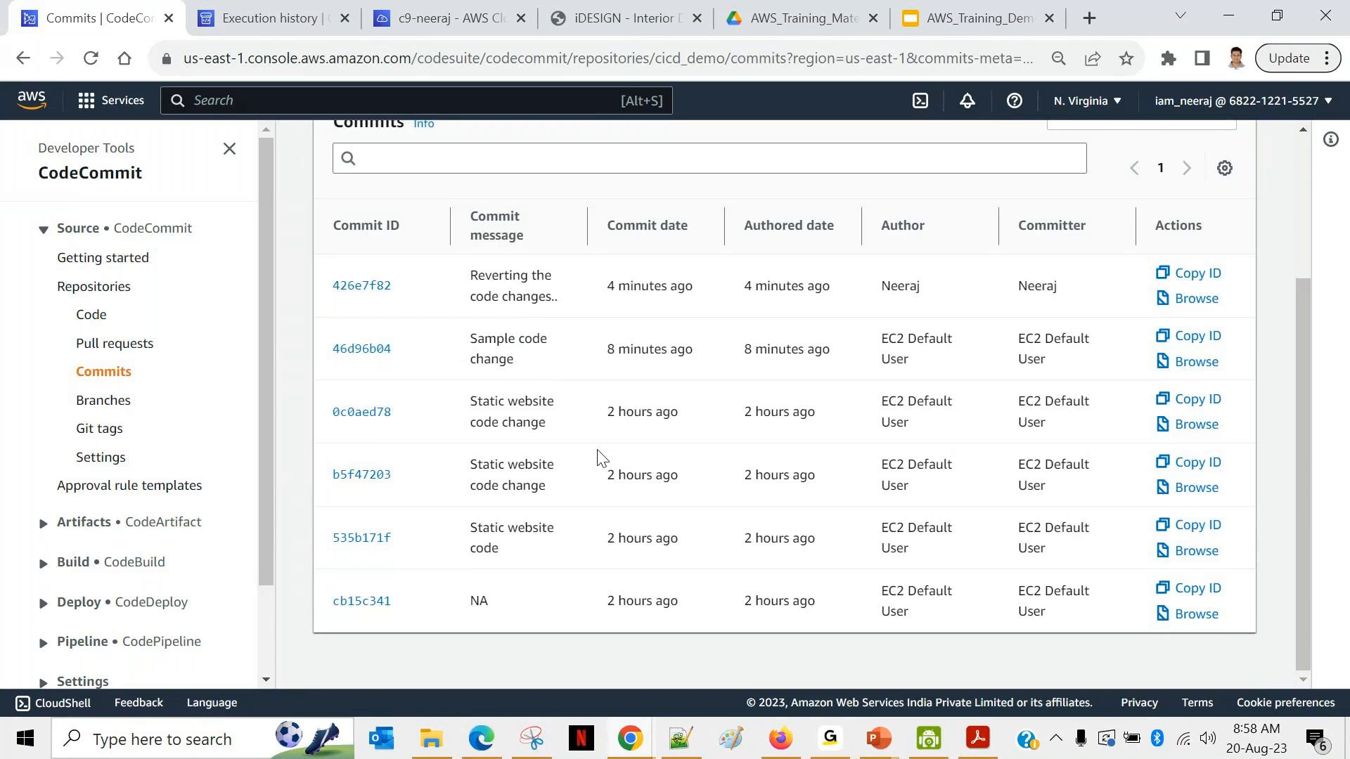
pyautogui.scroll(3, 601, 457)
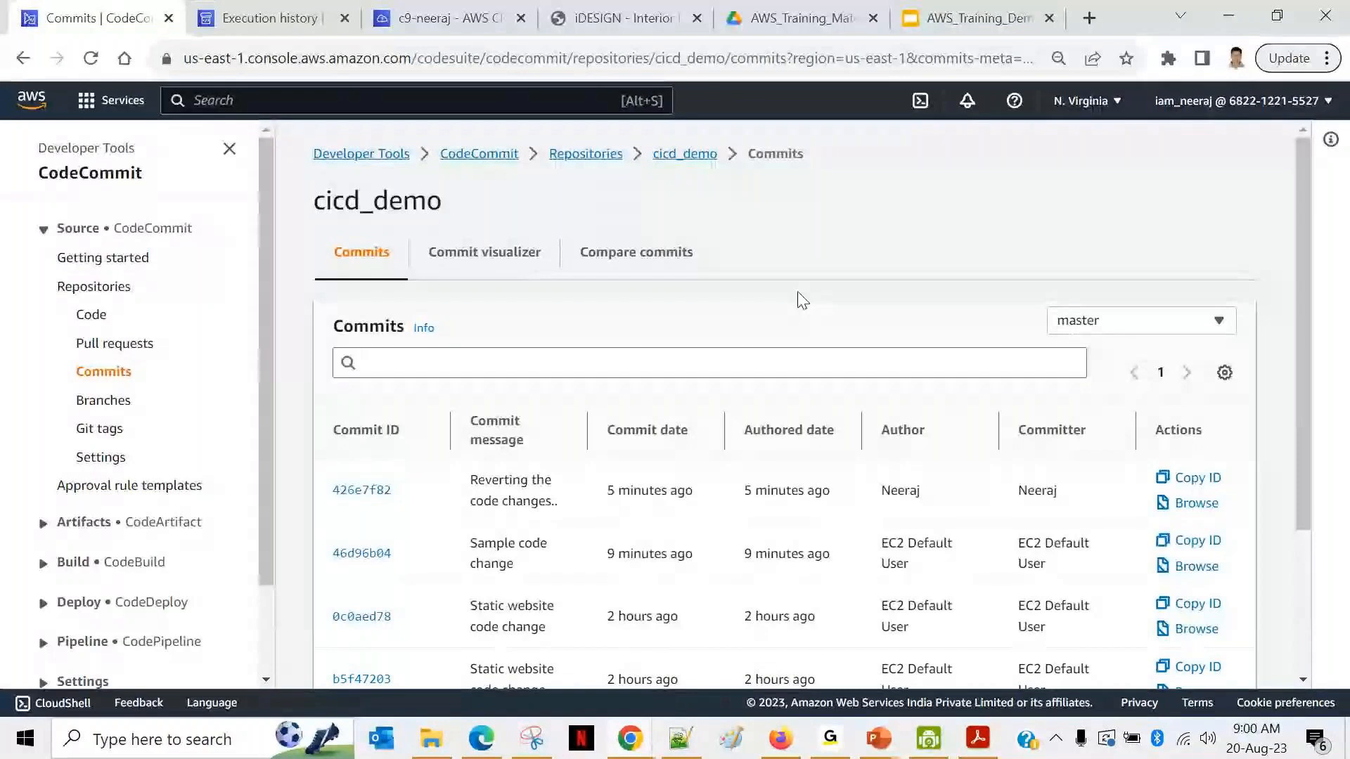
pyautogui.click(450, 18)
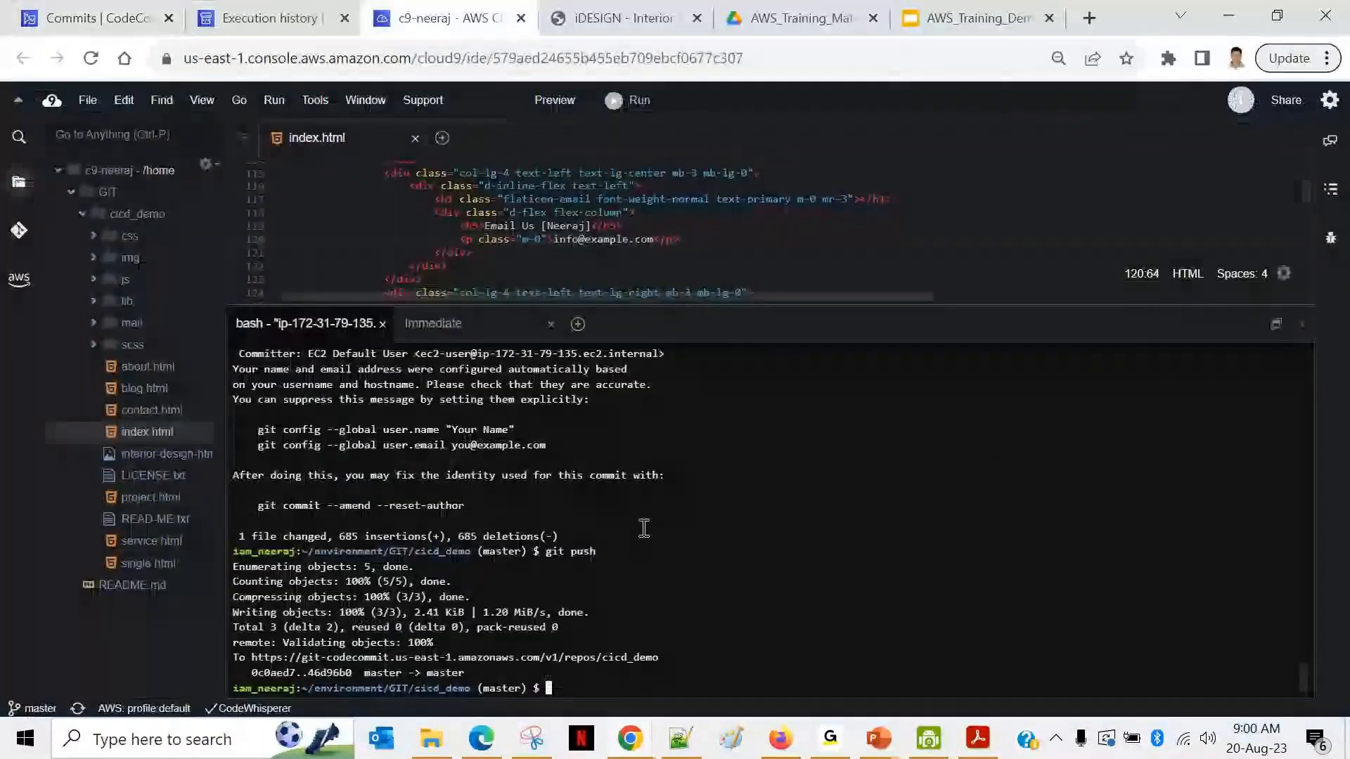